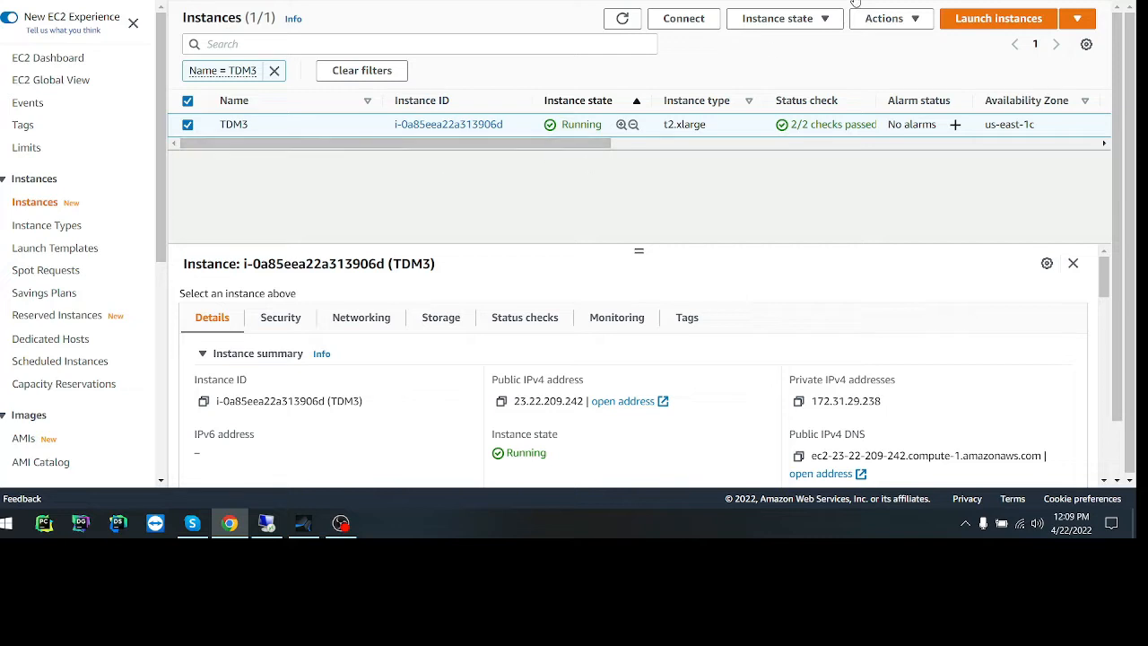
# Switch from the EC2 console to the TDM3 server's remote desktop running SQL Server Management Studio
pyautogui.click(277, 525)
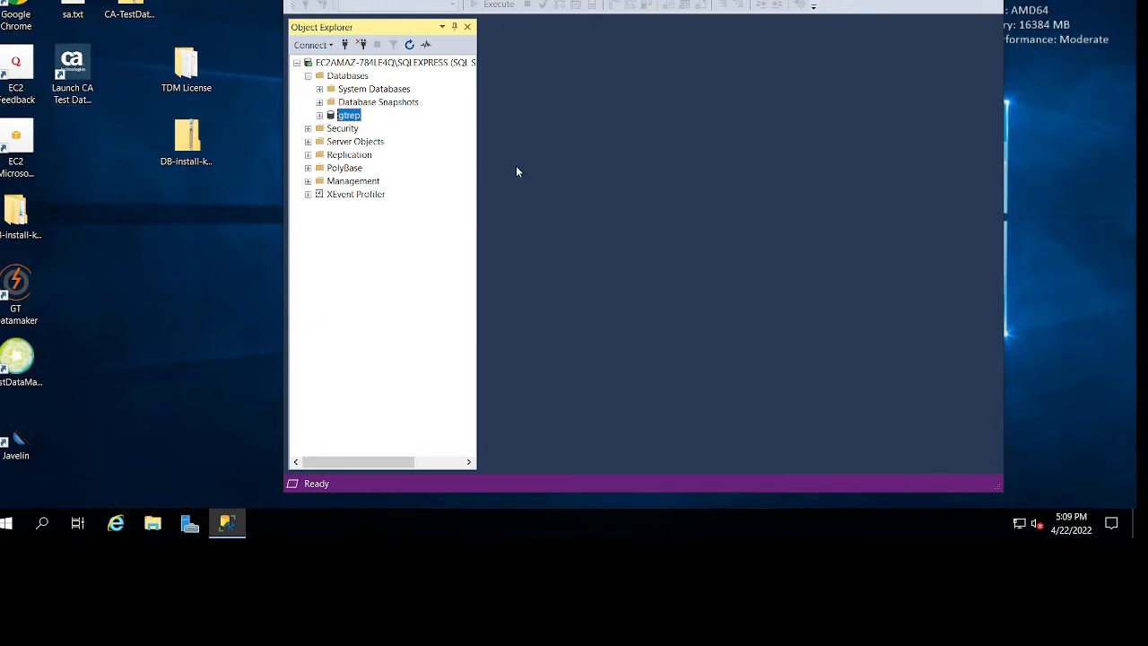
# Browse DB-install-kit > ca-tdm-db-install-kit > sqlserver > scramble and open scramble-schema.sql in SSMS
pyautogui.click(211, 157)
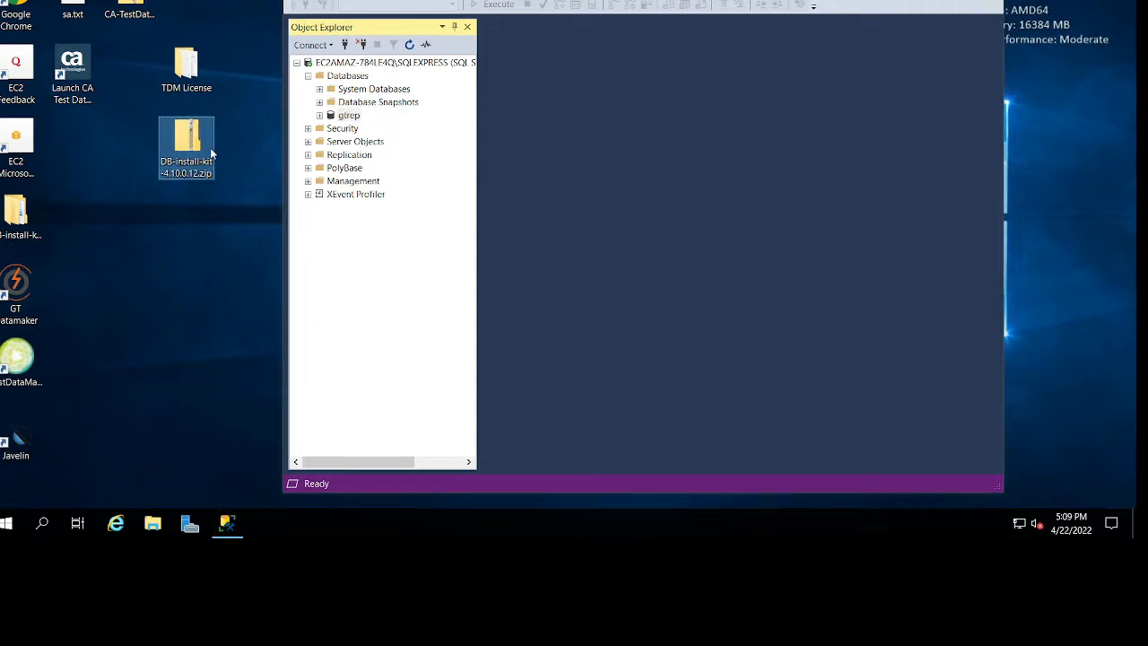
pyautogui.doubleClick(16, 220)
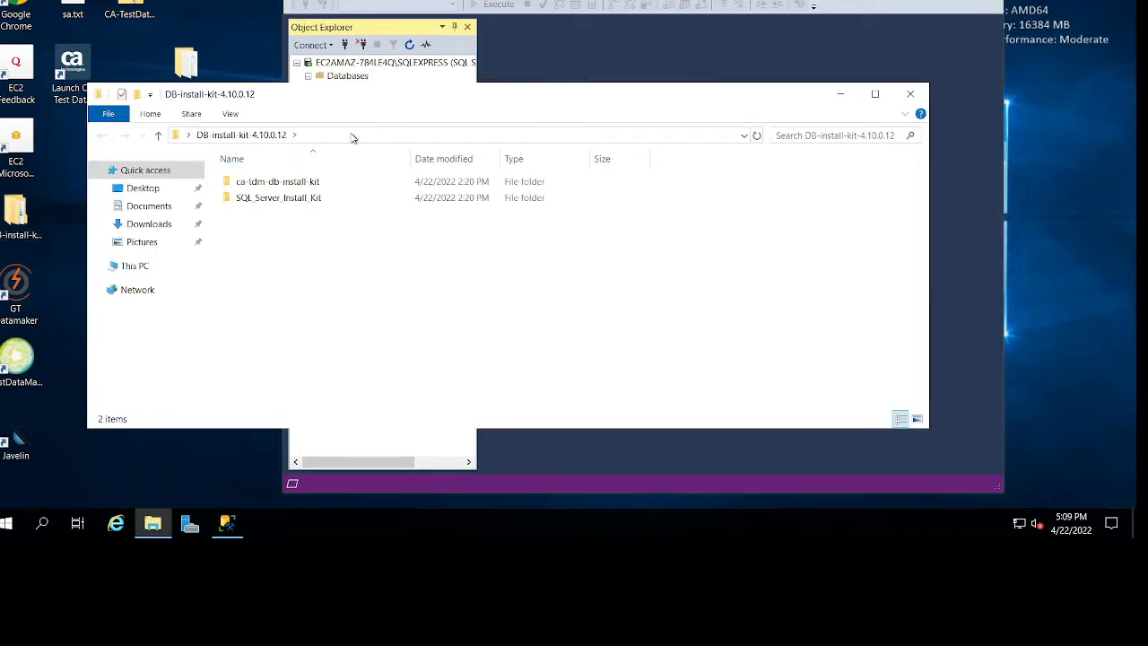
pyautogui.moveTo(392, 102); pyautogui.dragTo(353, 149)
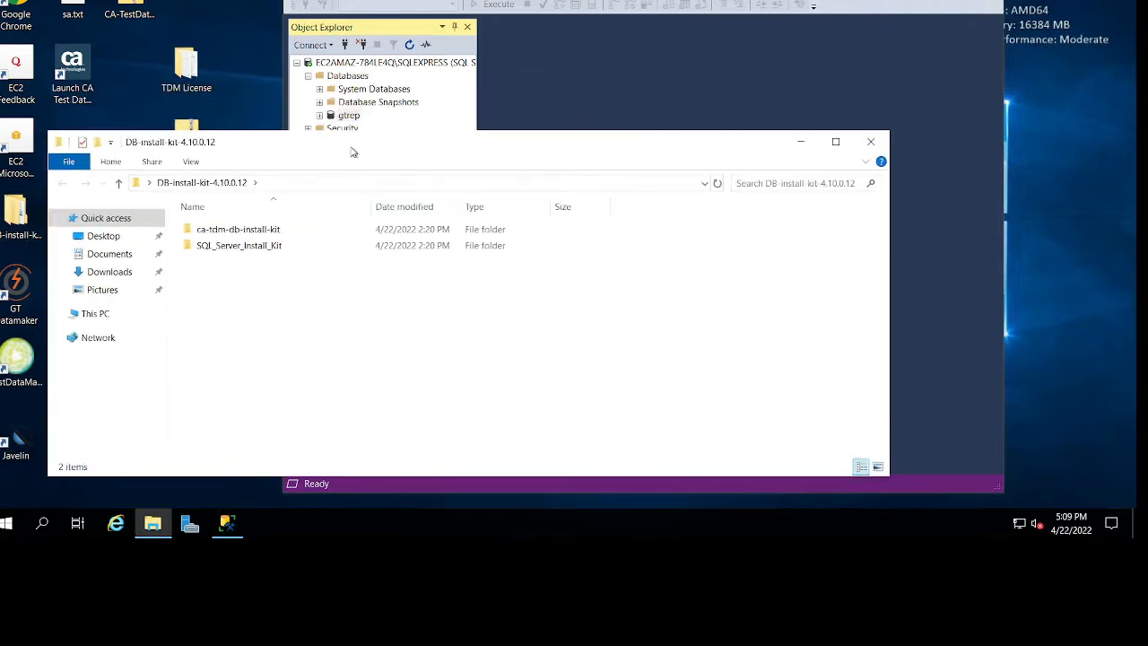
pyautogui.doubleClick(295, 232)
pyautogui.doubleClick(259, 246)
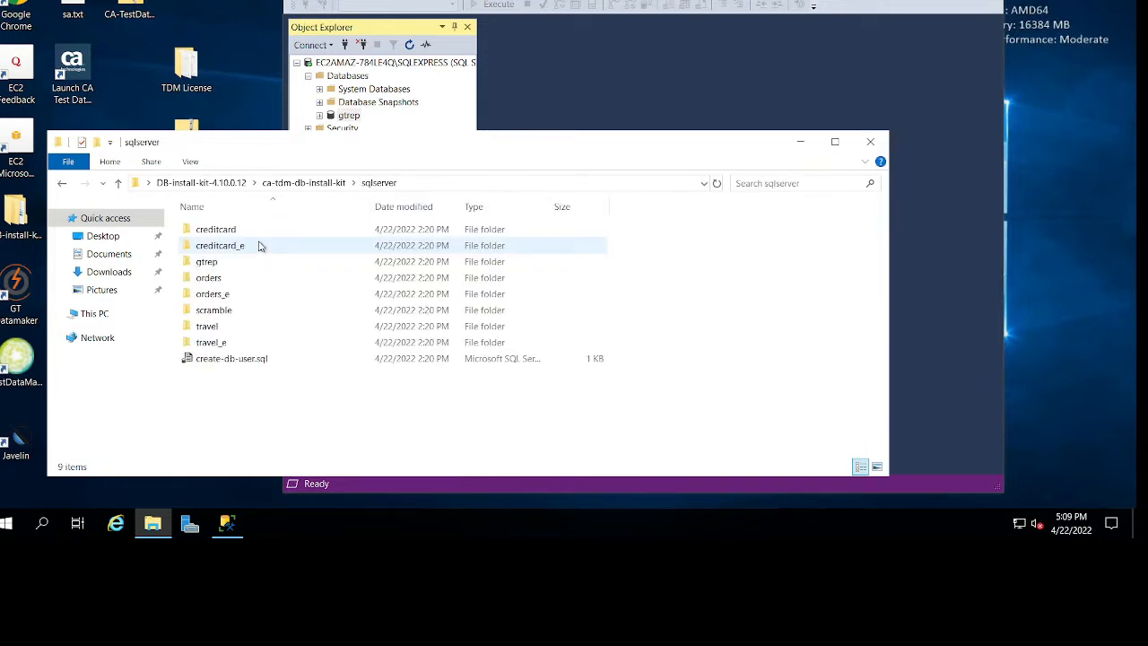
pyautogui.click(294, 361)
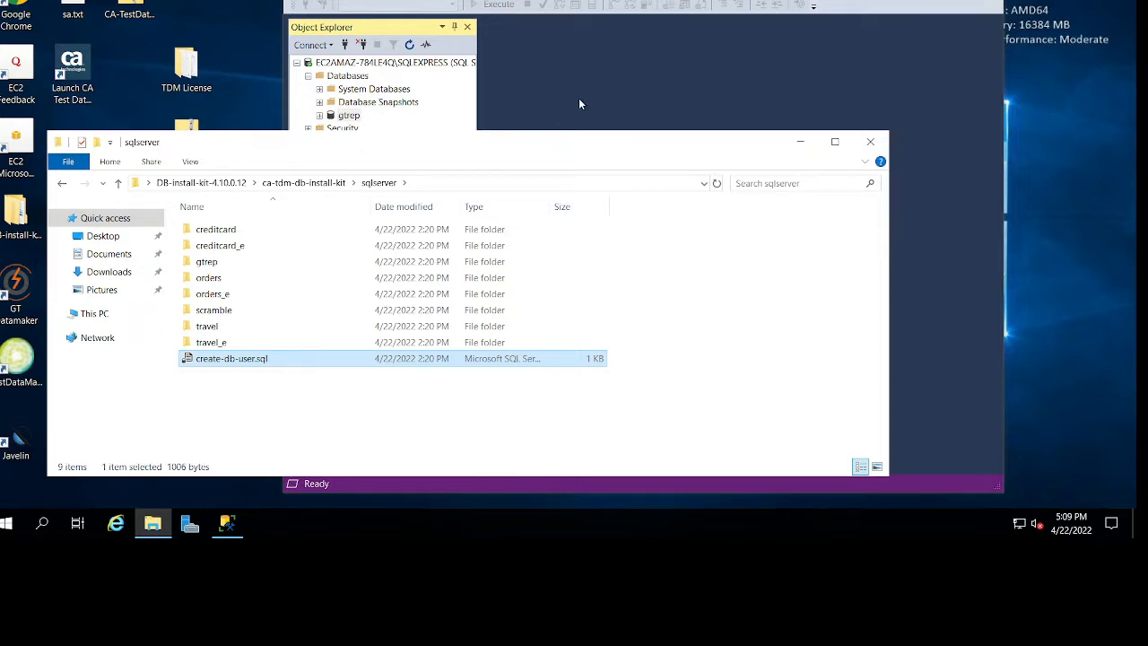
pyautogui.doubleClick(278, 262)
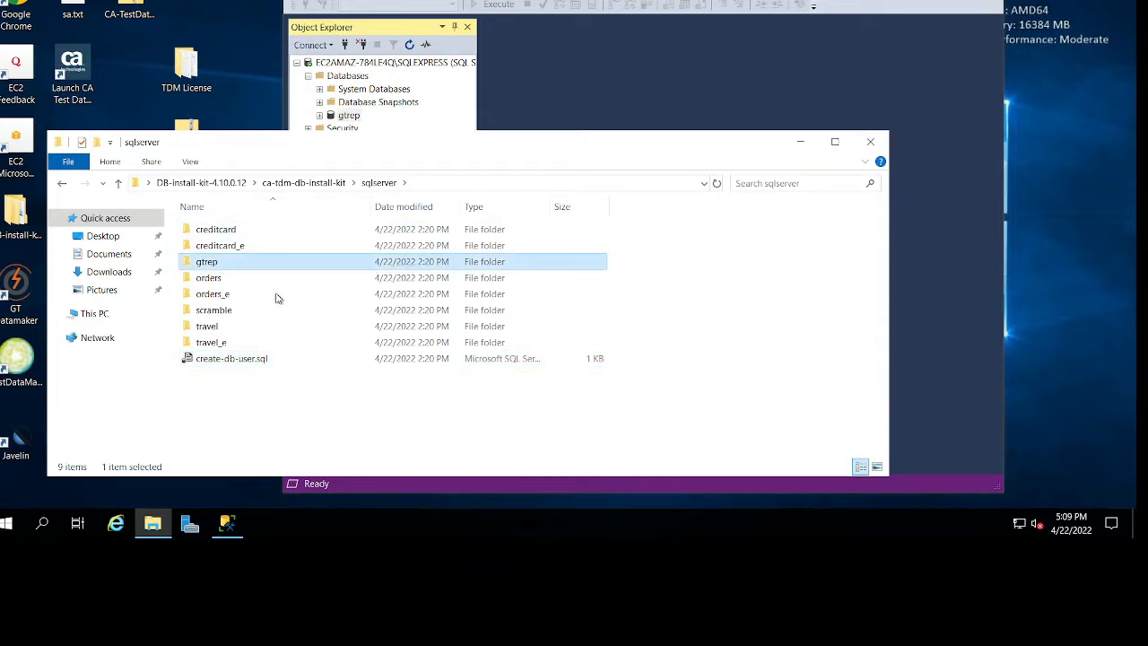
pyautogui.hotkey('alt', 'Left')
pyautogui.doubleClick(282, 309)
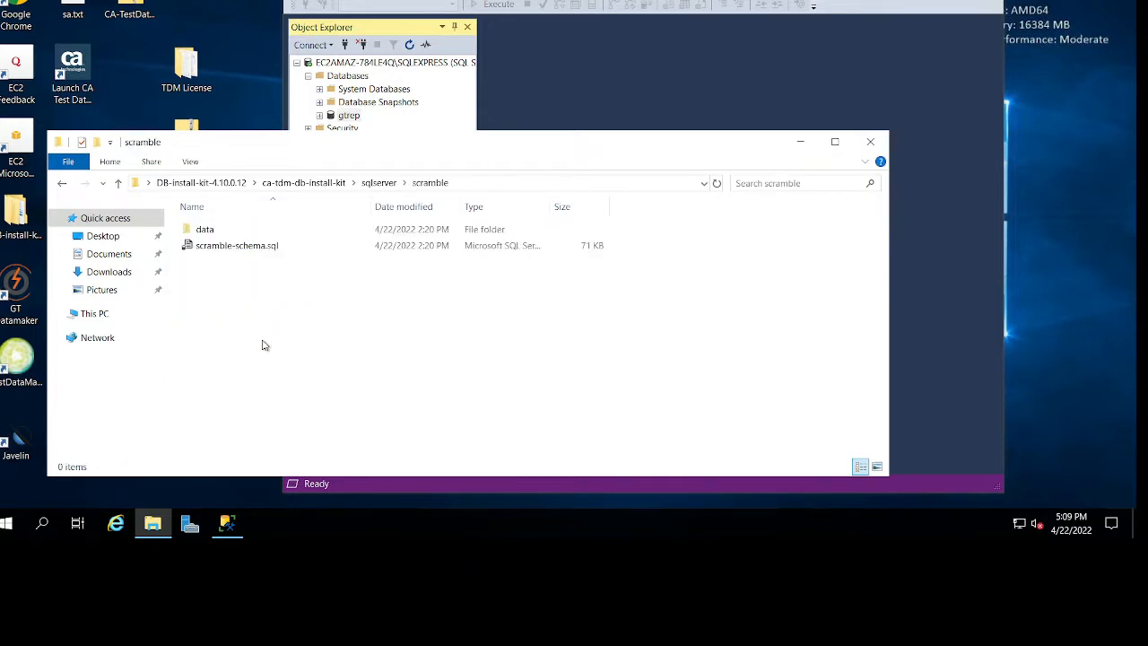
pyautogui.doubleClick(277, 247)
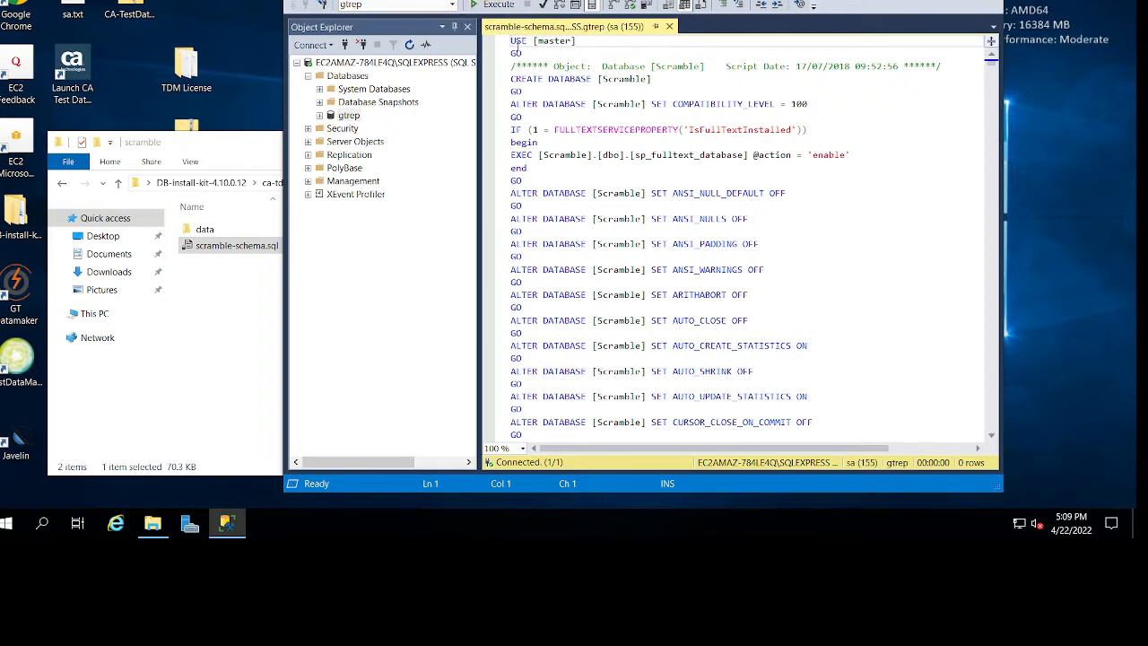
# Run scramble-schema.sql against master and refresh Databases so Scramble appears
pyautogui.click(456, 6)
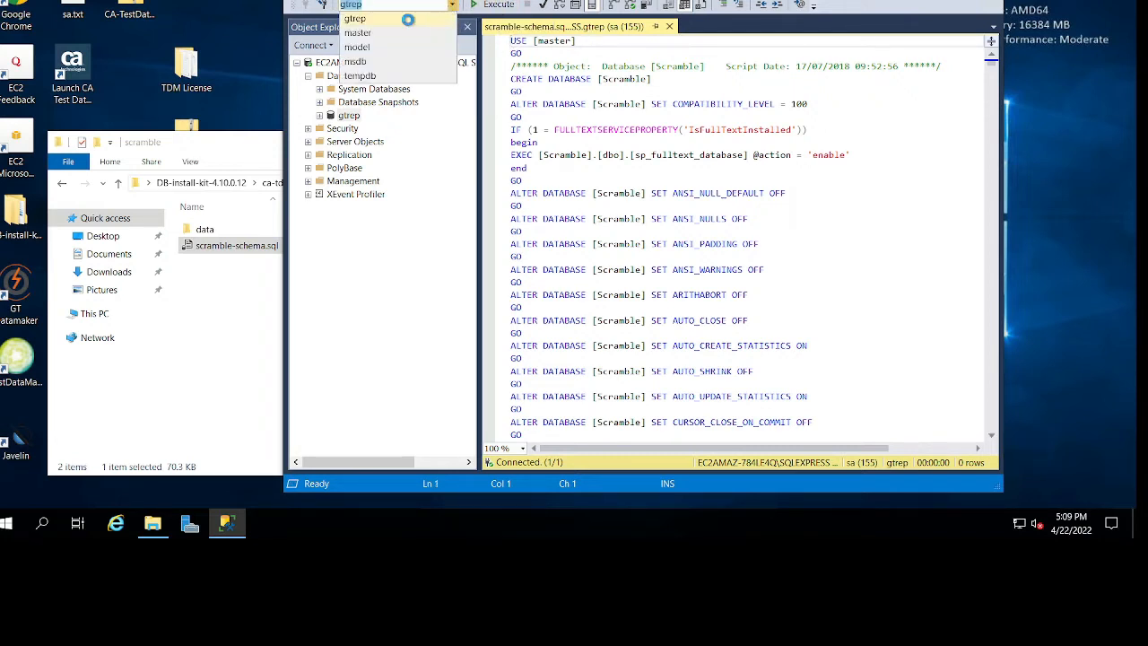
pyautogui.click(405, 33)
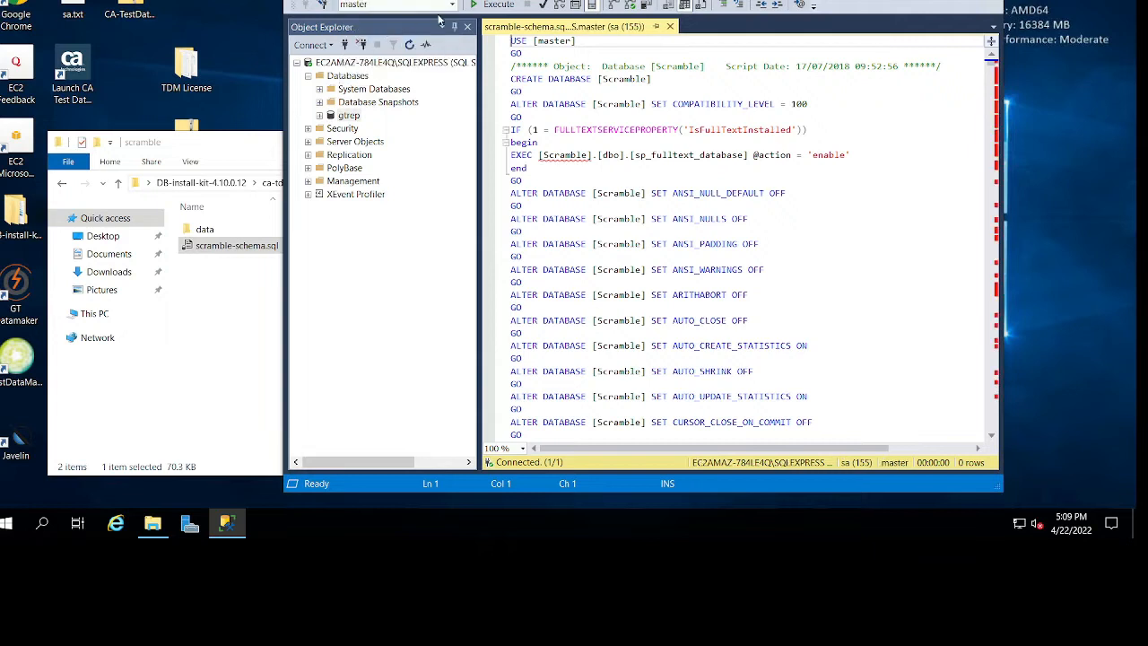
pyautogui.click(489, 7)
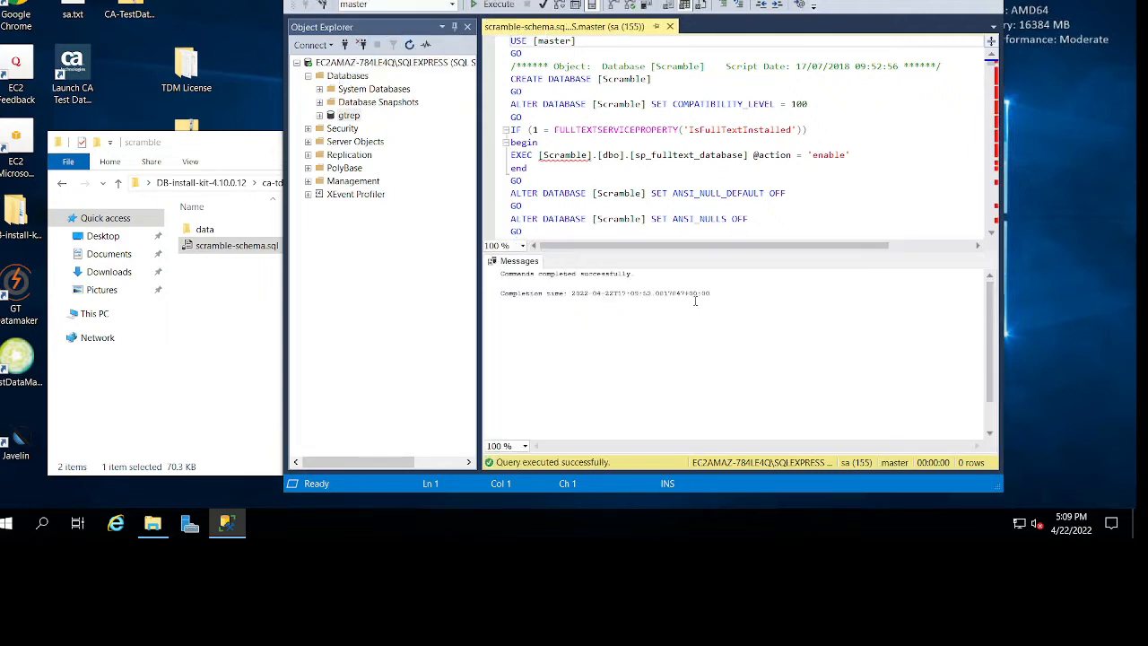
pyautogui.click(622, 165)
pyautogui.scroll(-20, 626, 162)
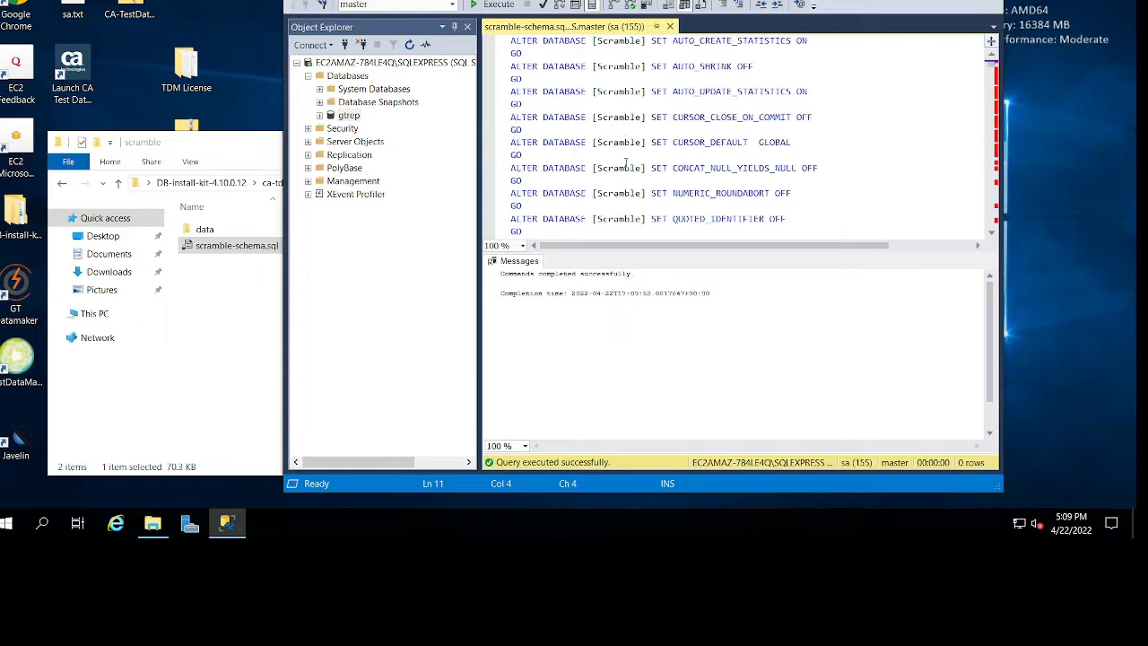
pyautogui.scroll(20, 626, 160)
pyautogui.click(347, 75)
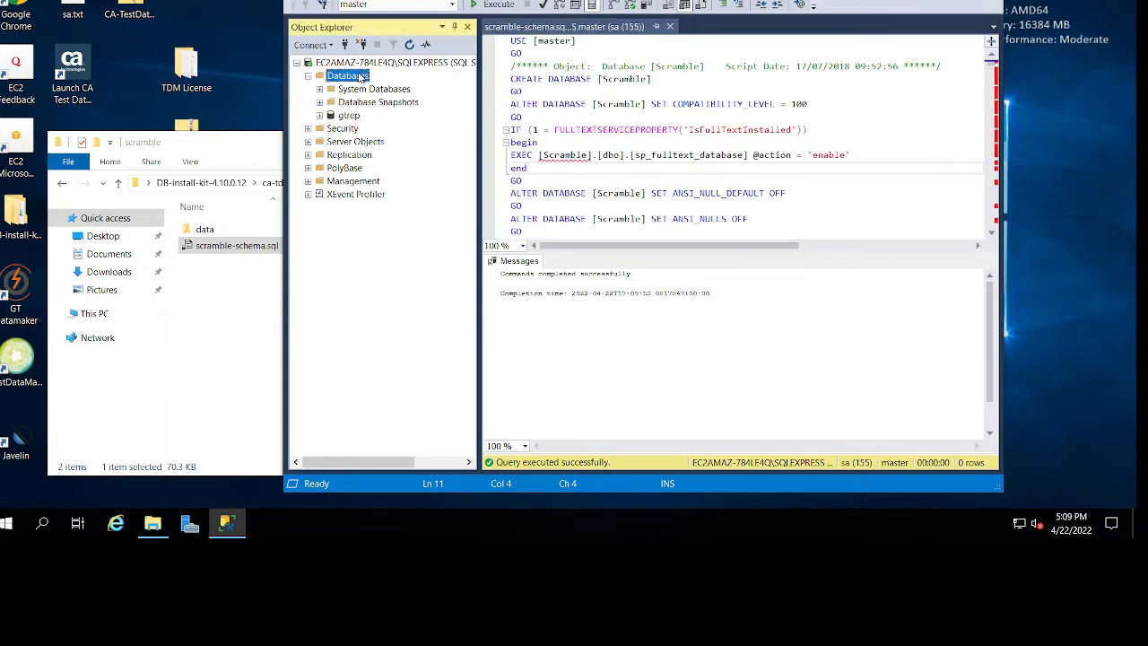
pyautogui.click(409, 44)
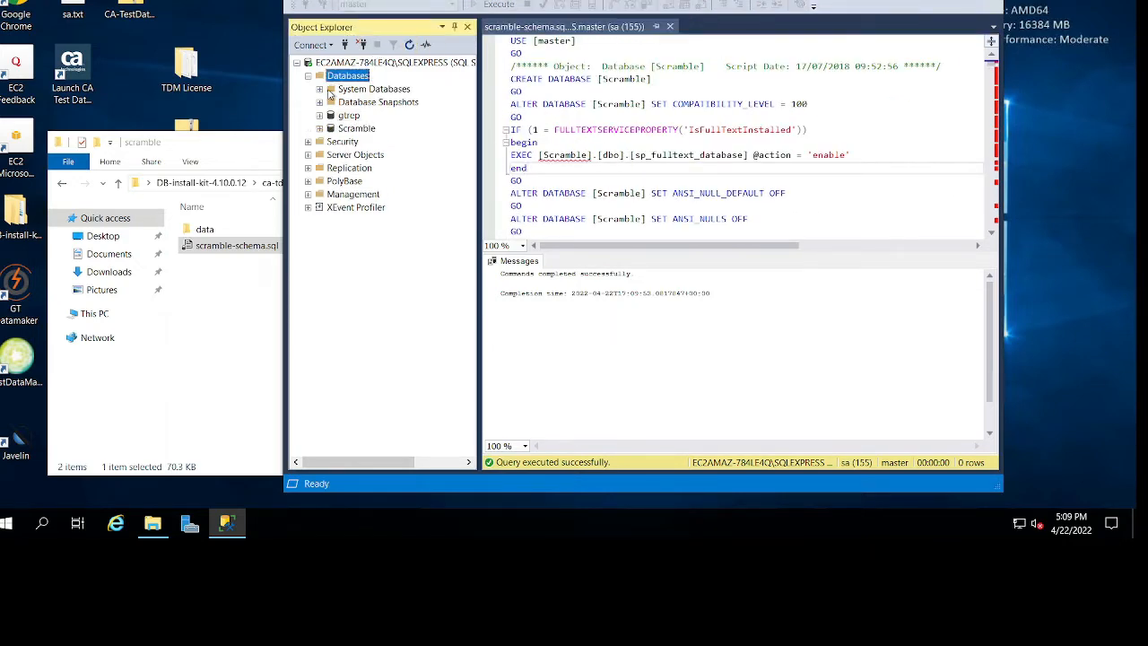
# Look into the scramble data folder, dismiss the can't-open warning for gtsrc_reference_data, and return to the script
pyautogui.doubleClick(205, 230)
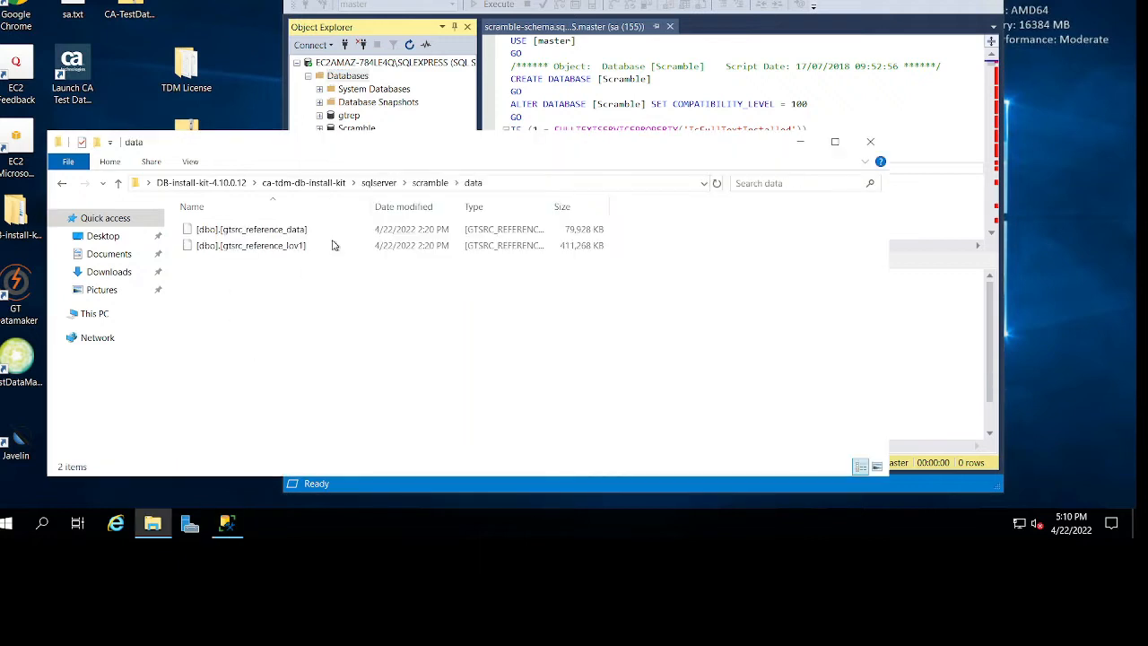
pyautogui.click(298, 233)
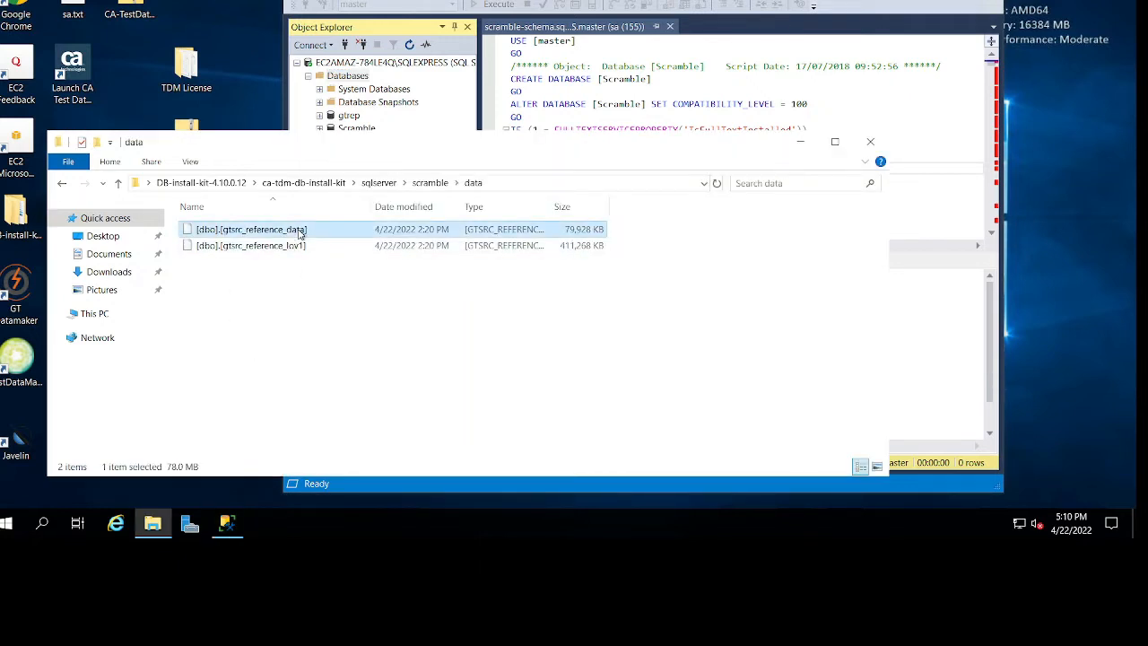
pyautogui.click(574, 175)
pyautogui.click(330, 187)
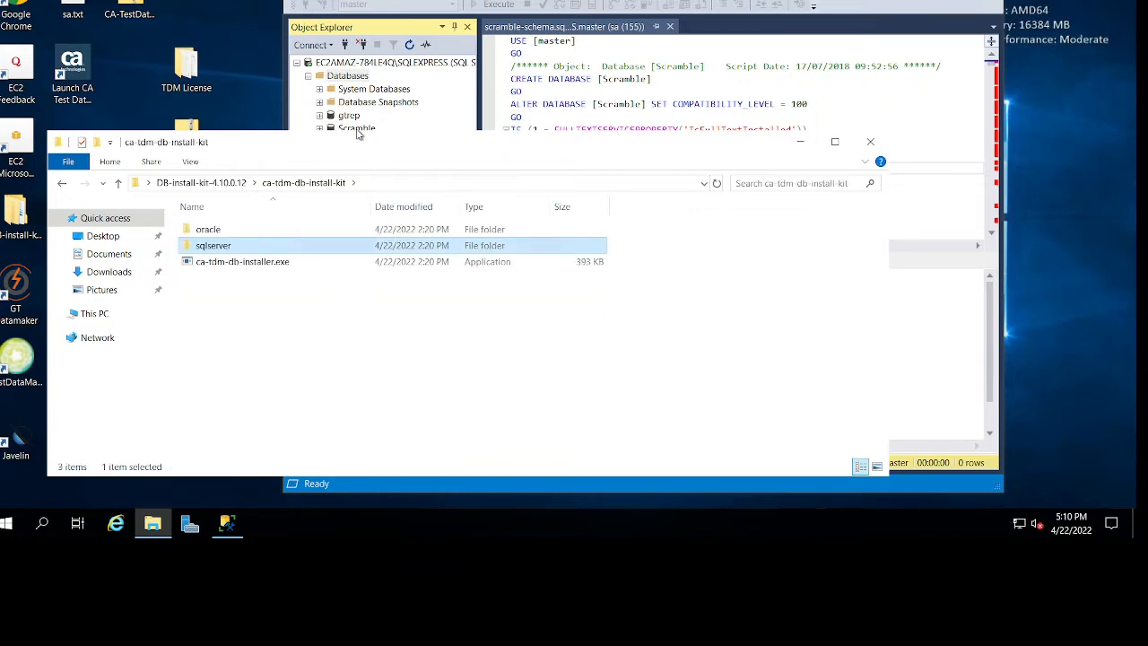
pyautogui.moveTo(471, 155); pyautogui.dragTo(449, 261)
pyautogui.click(704, 142)
# Expand the Scramble database and its Tables in Object Explorer
pyautogui.scroll(-20, 690, 148)
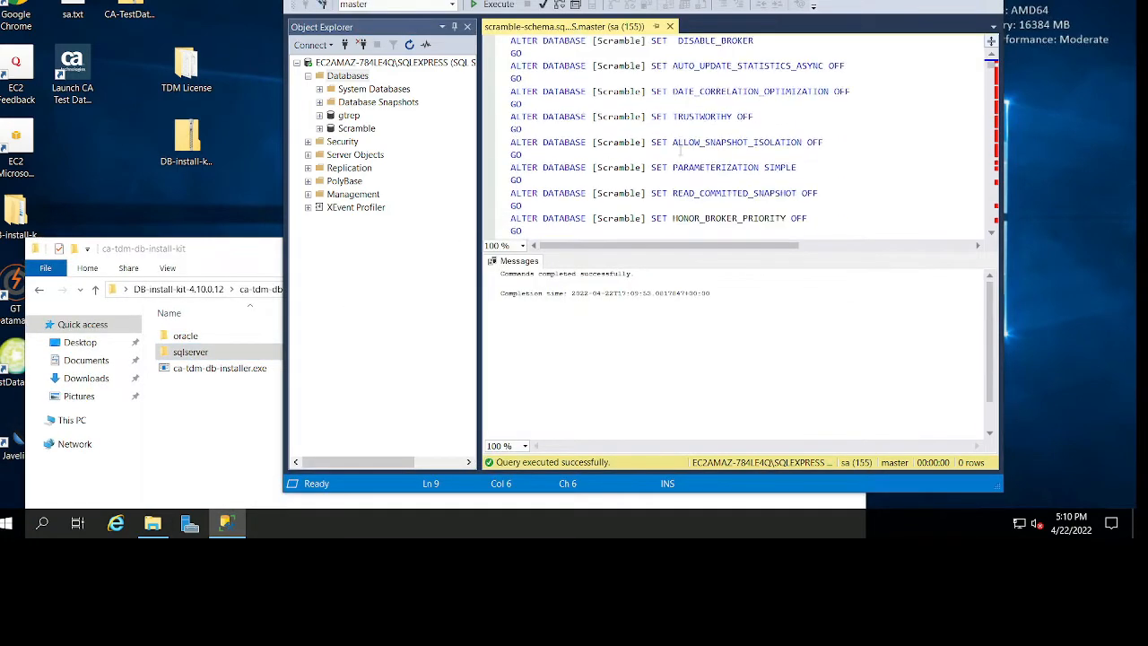
pyautogui.scroll(-2, 681, 150)
pyautogui.scroll(3, 682, 143)
pyautogui.scroll(-7, 681, 134)
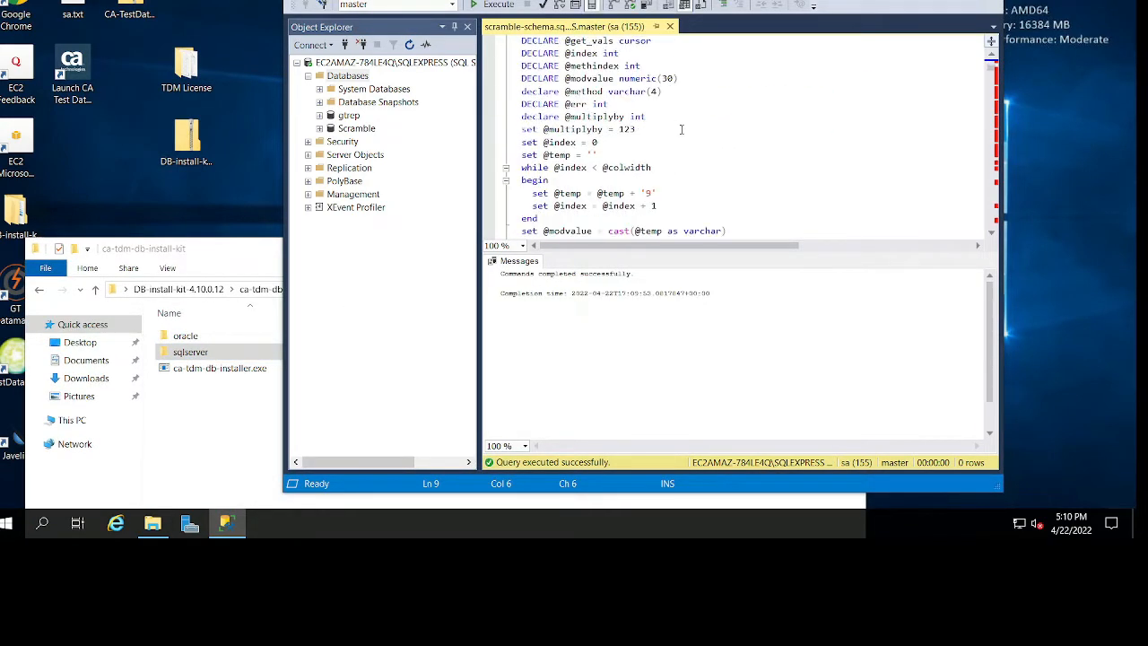
pyautogui.scroll(-4, 682, 129)
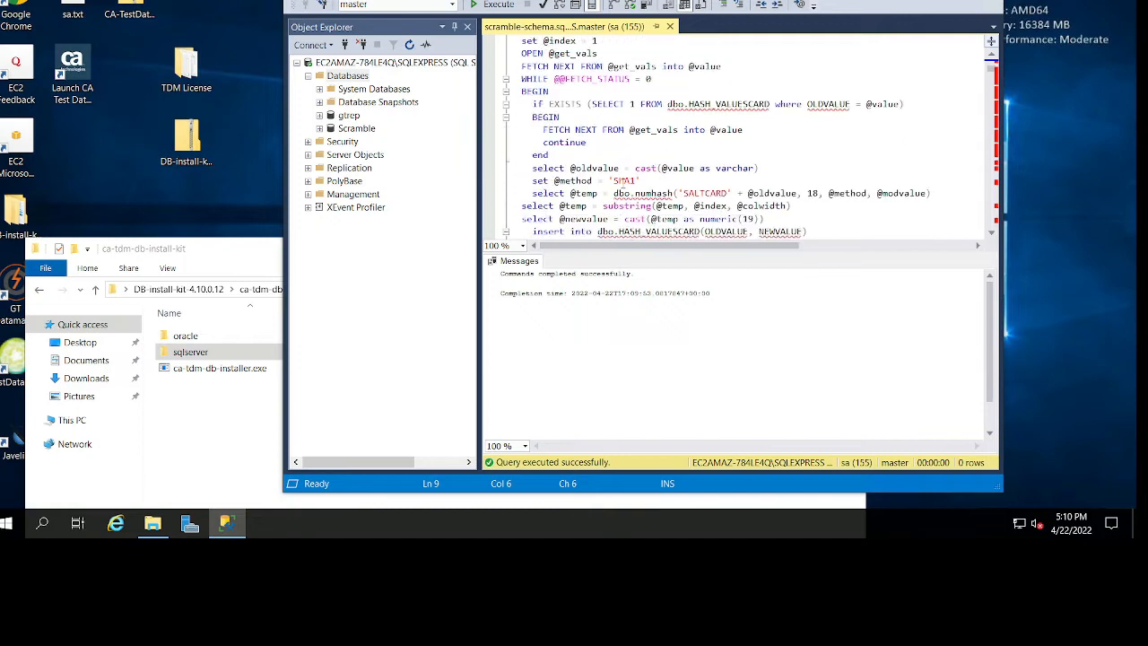
pyautogui.click(319, 128)
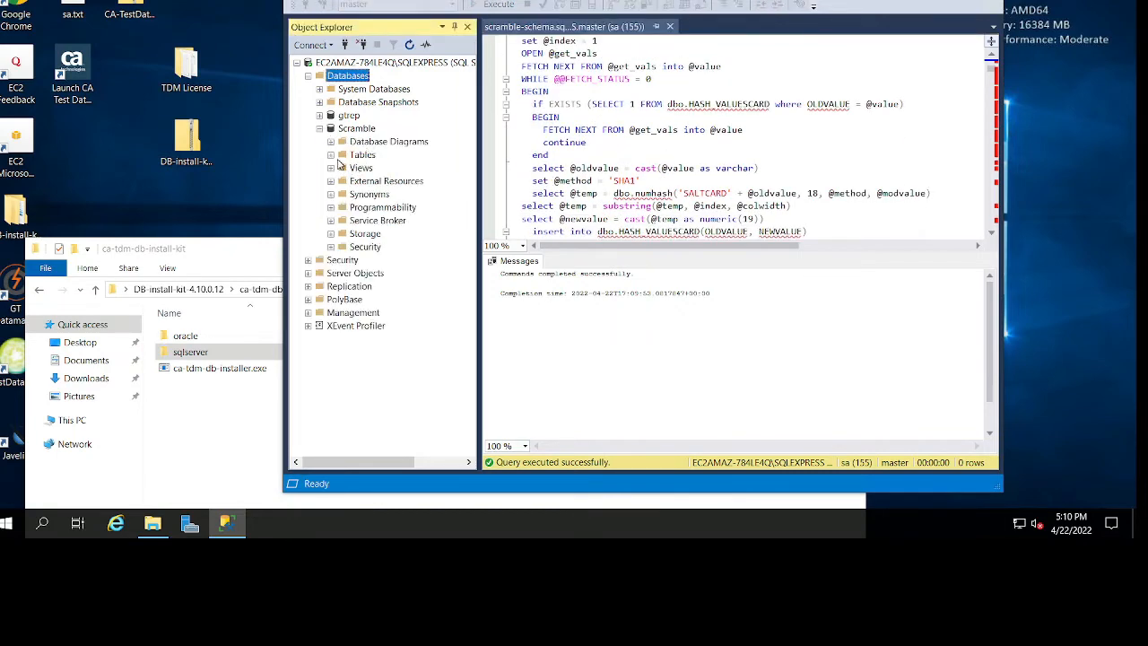
pyautogui.click(330, 156)
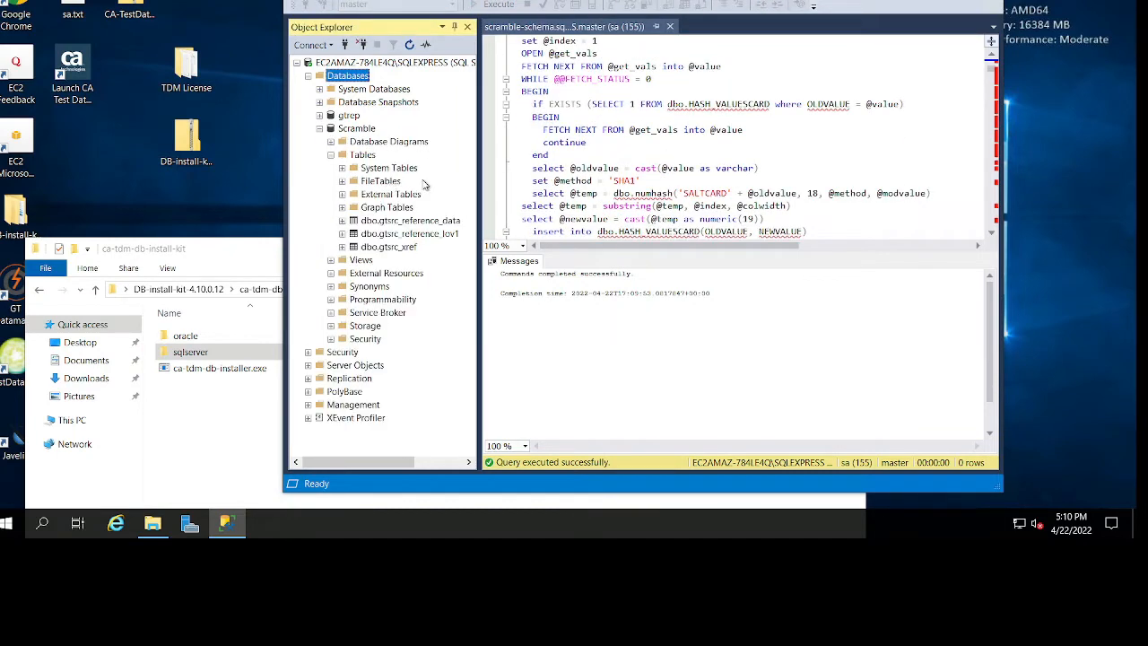
# Select the top 1000 rows of gtsrc_reference_lov1, gtsrc_reference_data and gtsrc_xref
pyautogui.rightClick(437, 224)
pyautogui.rightClick(403, 237)
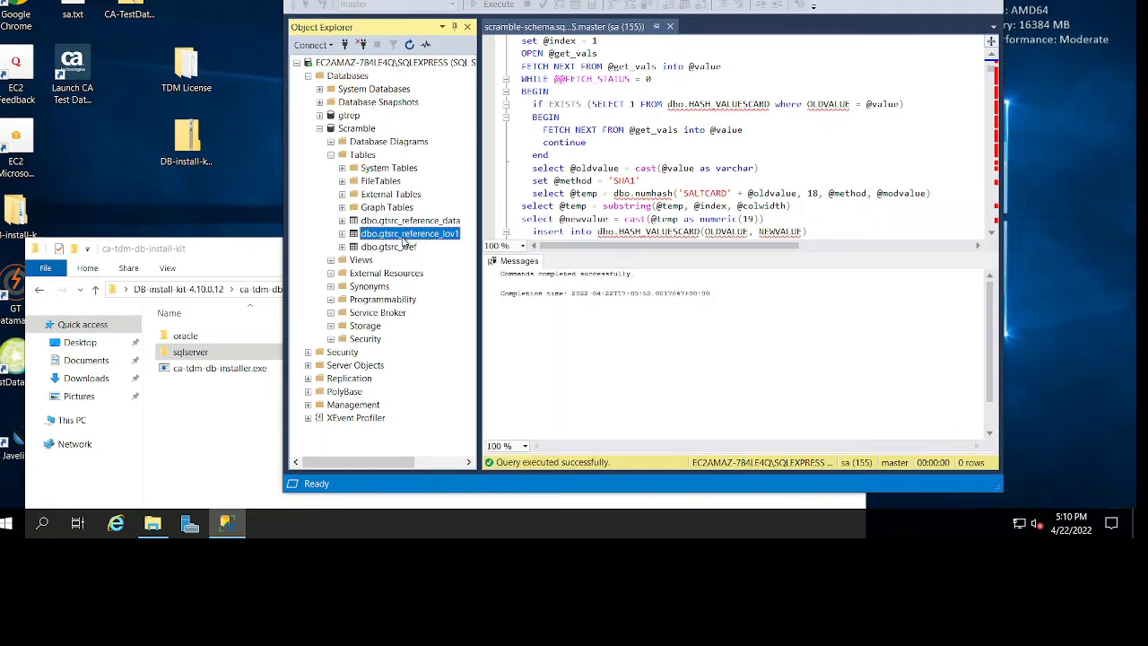
pyautogui.click(467, 235)
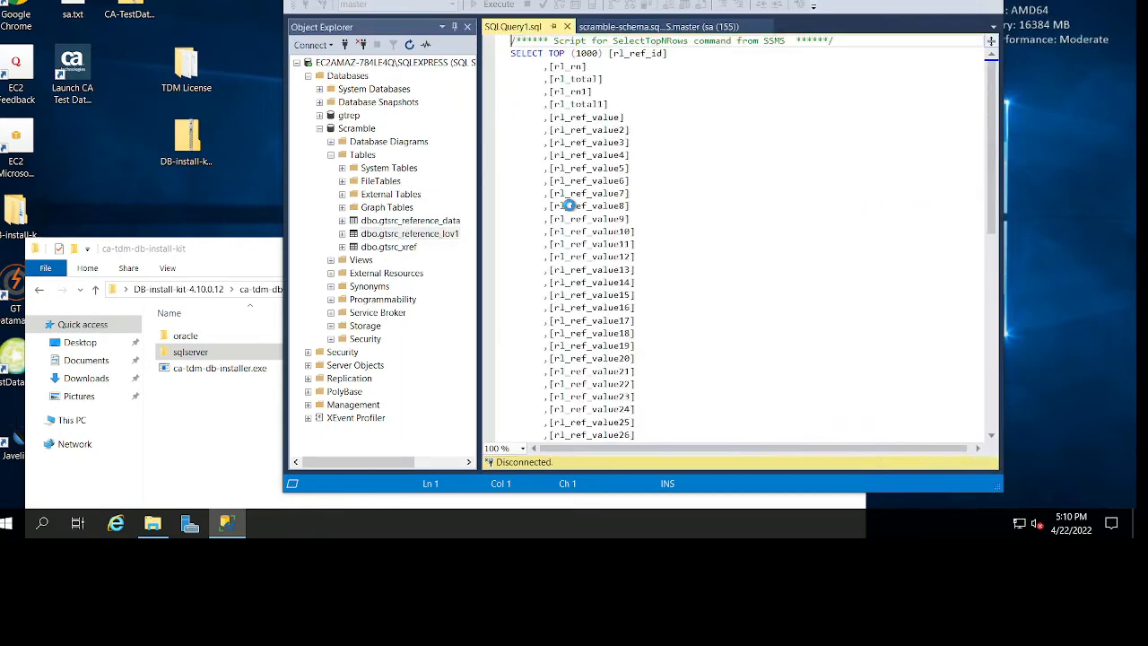
pyautogui.rightClick(448, 223)
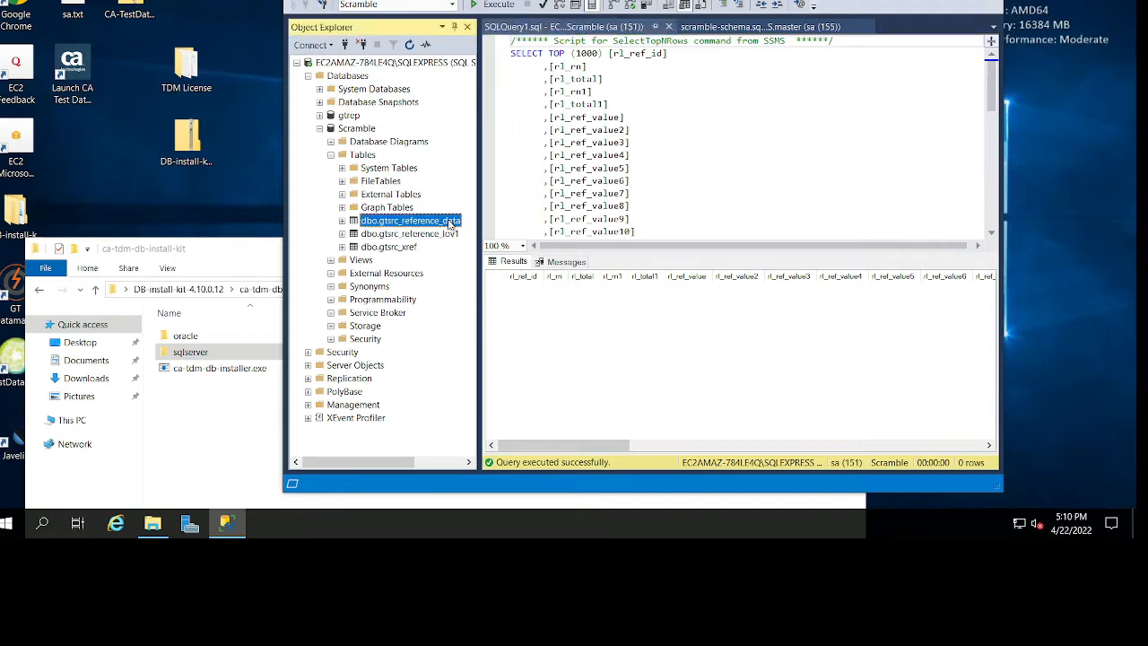
pyautogui.click(513, 234)
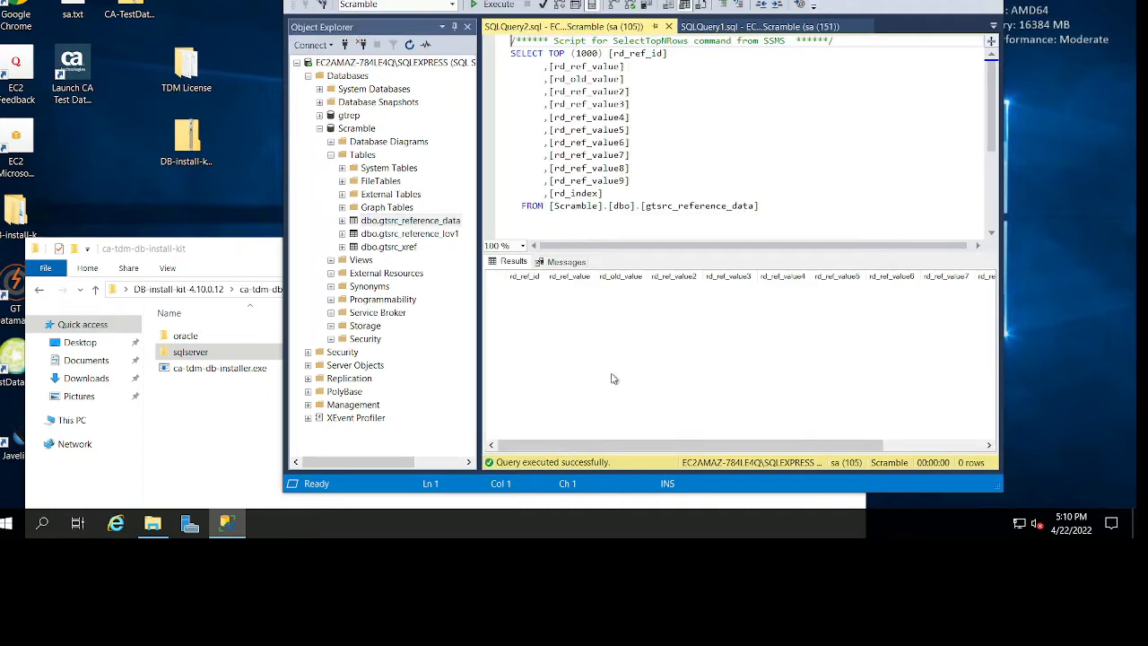
pyautogui.rightClick(410, 249)
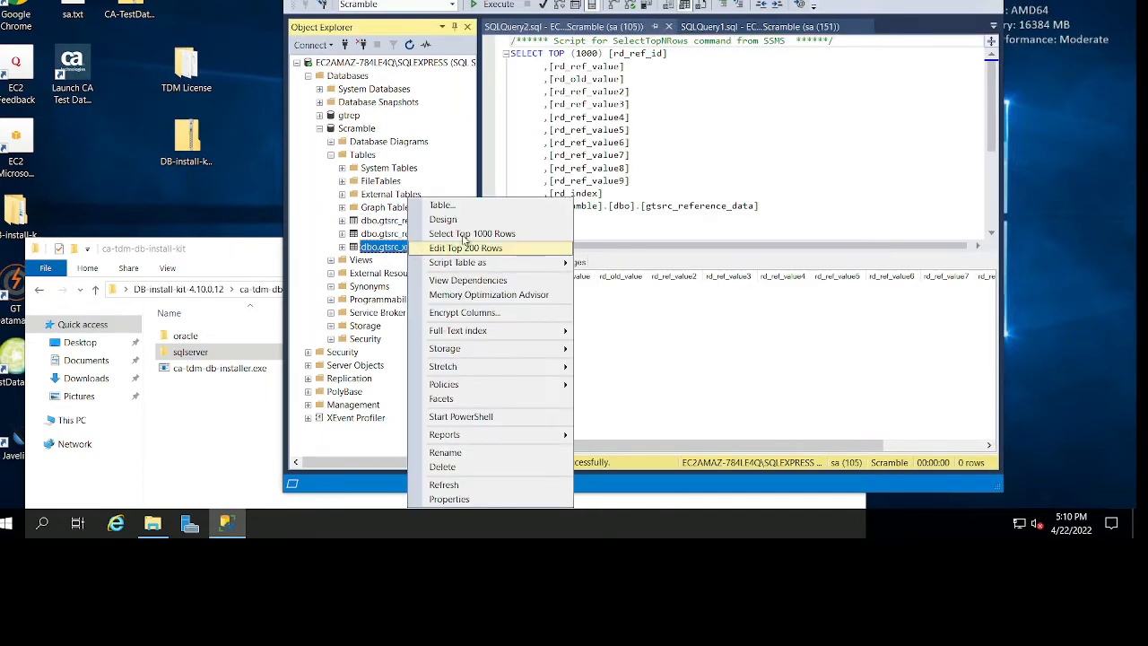
pyautogui.click(448, 241)
pyautogui.click(616, 220)
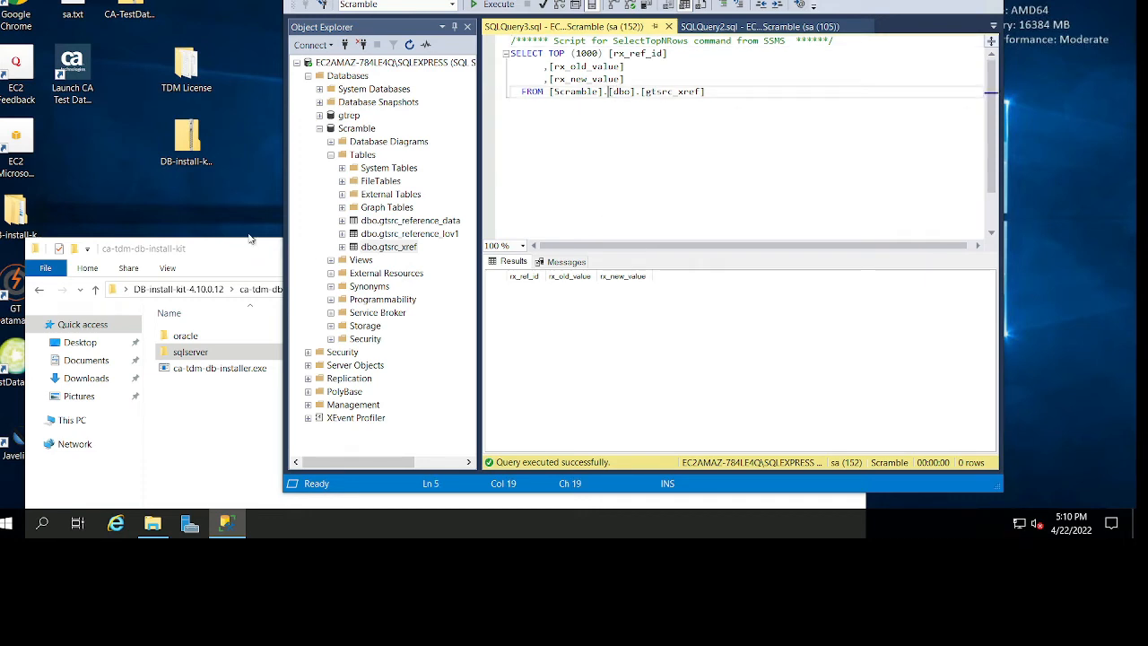
# Browse SQL_Server_Install_Kit\Databases, leaving Credit_Card unrenamed, and open the Scramble folder
pyautogui.click(330, 154)
pyautogui.moveTo(198, 247); pyautogui.dragTo(187, 193)
pyautogui.click(205, 242)
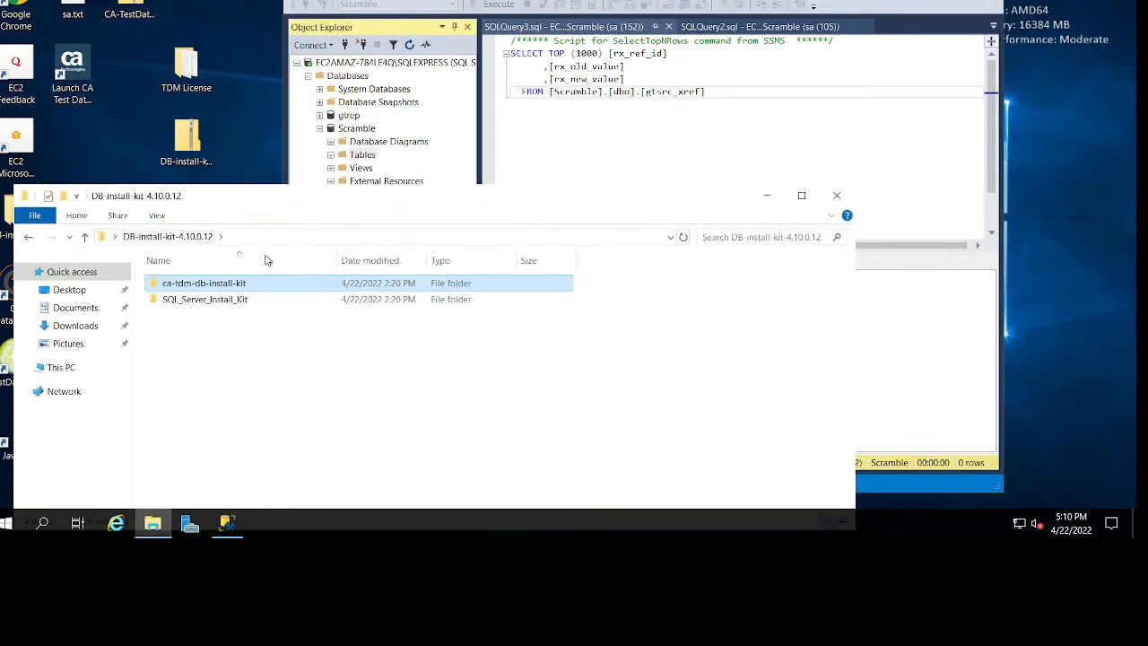
pyautogui.doubleClick(242, 302)
pyautogui.doubleClick(228, 288)
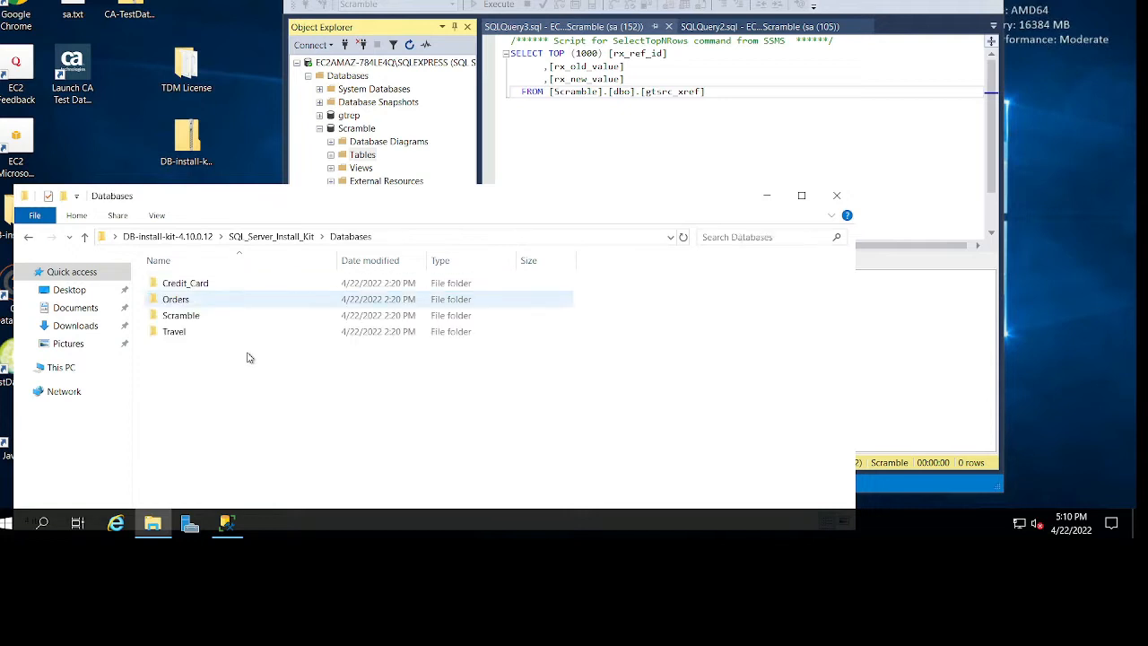
pyautogui.click(236, 290)
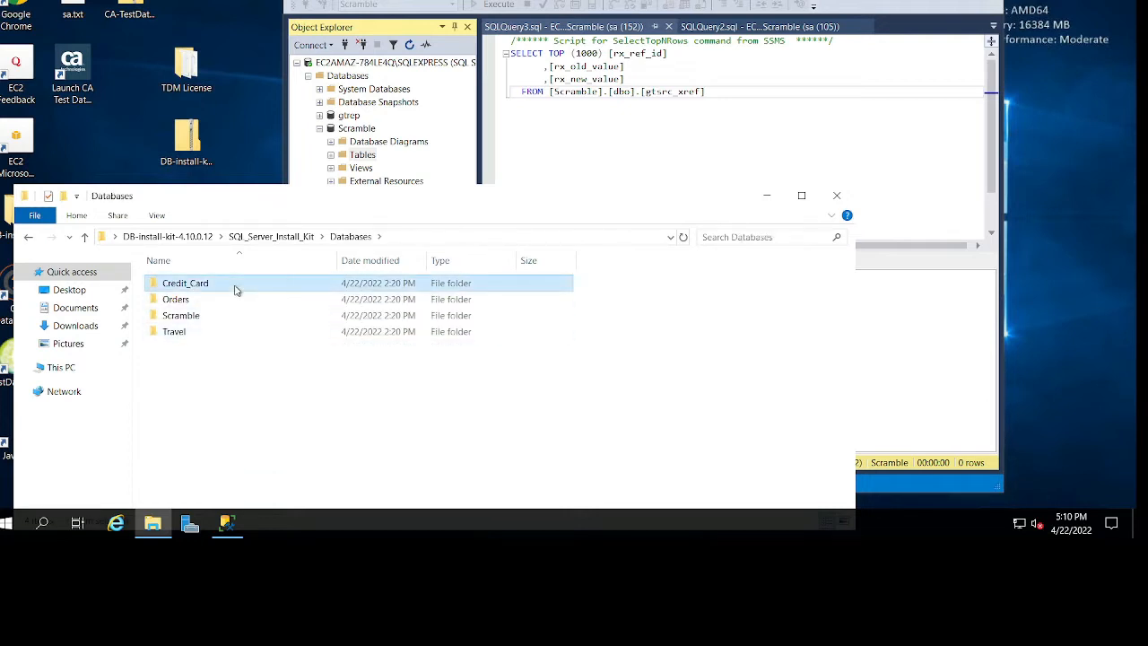
pyautogui.rightClick(236, 289)
pyautogui.click(256, 252)
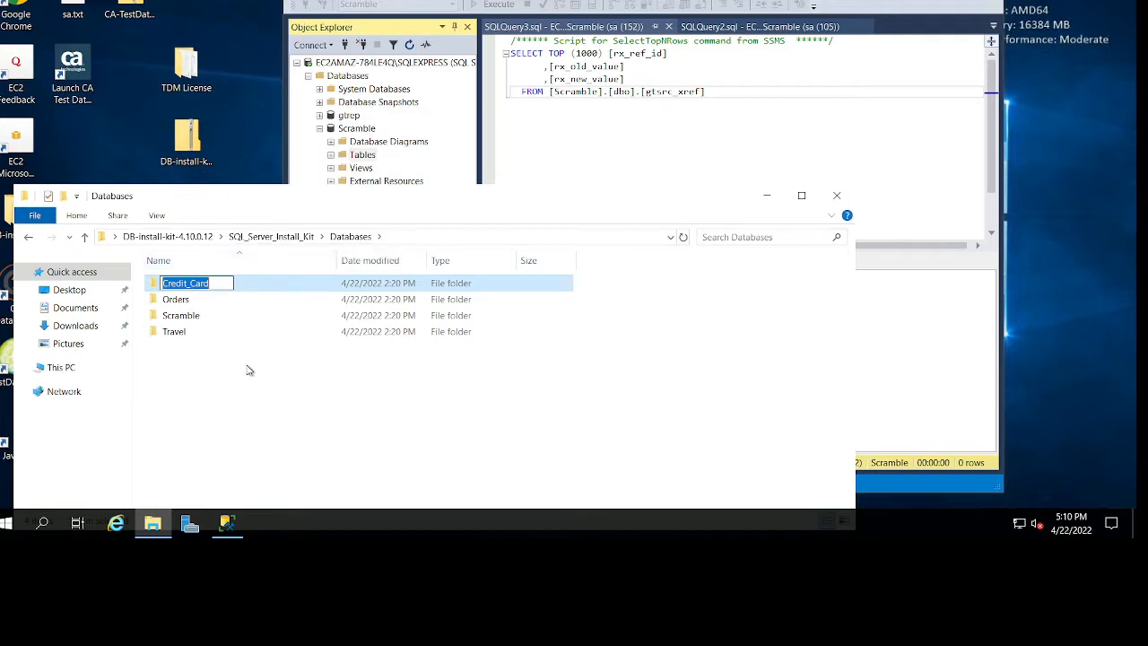
pyautogui.click(253, 287)
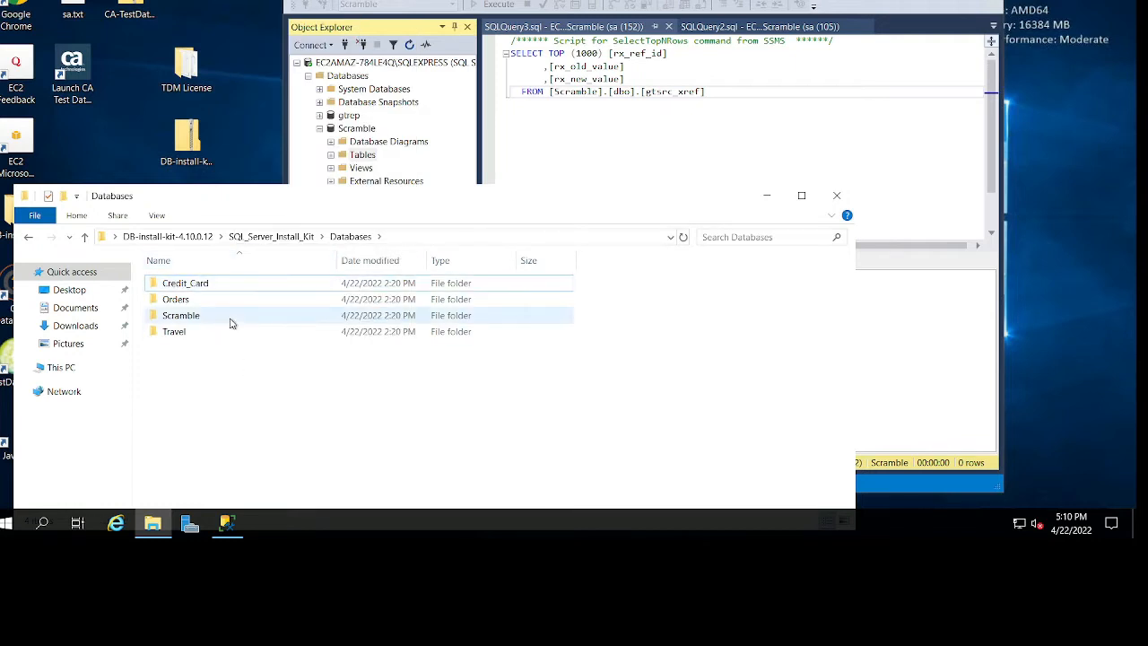
pyautogui.doubleClick(232, 316)
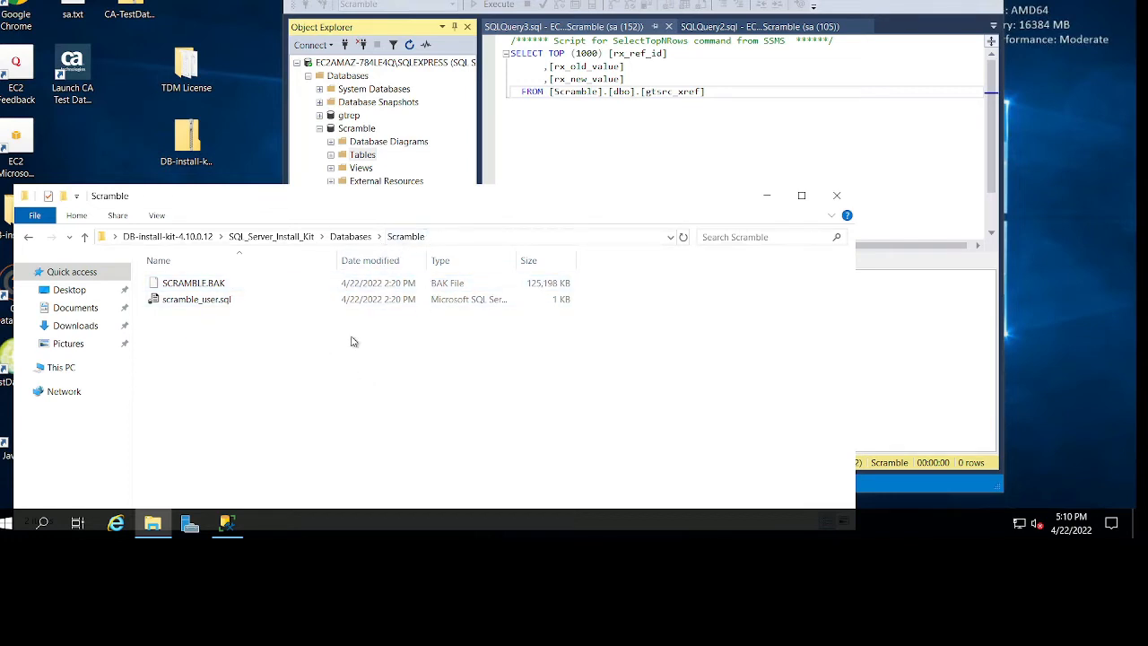
# Navigate to ca-tdm-db-install-kit\sqlserver and open the travel_e folder
pyautogui.click(271, 237)
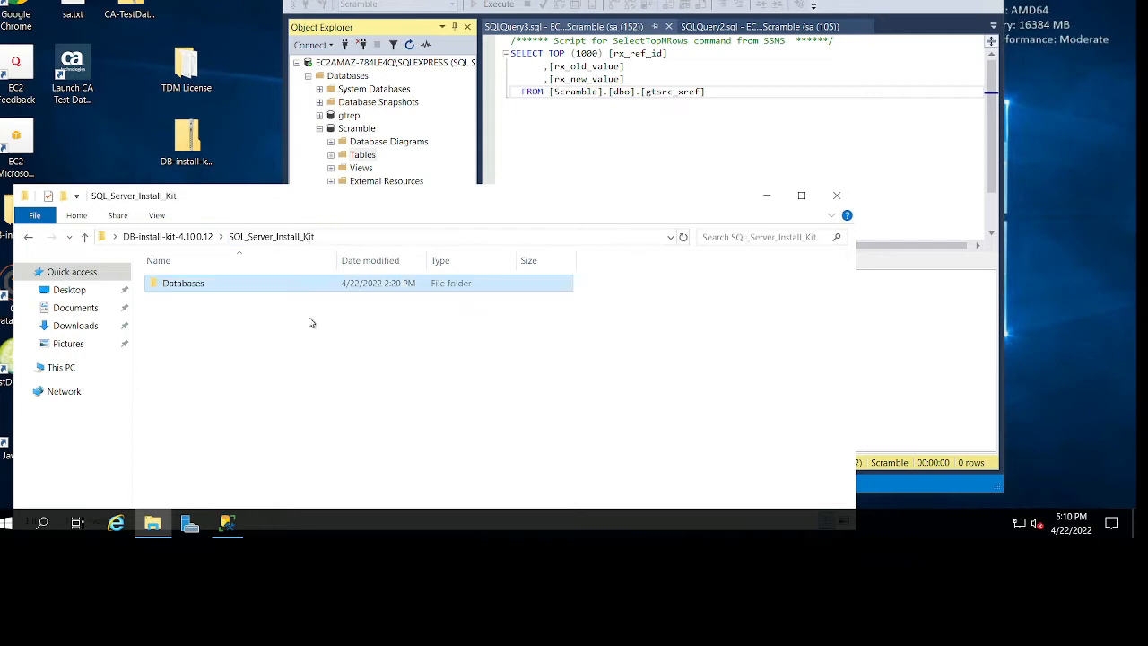
pyautogui.doubleClick(201, 284)
pyautogui.click(188, 237)
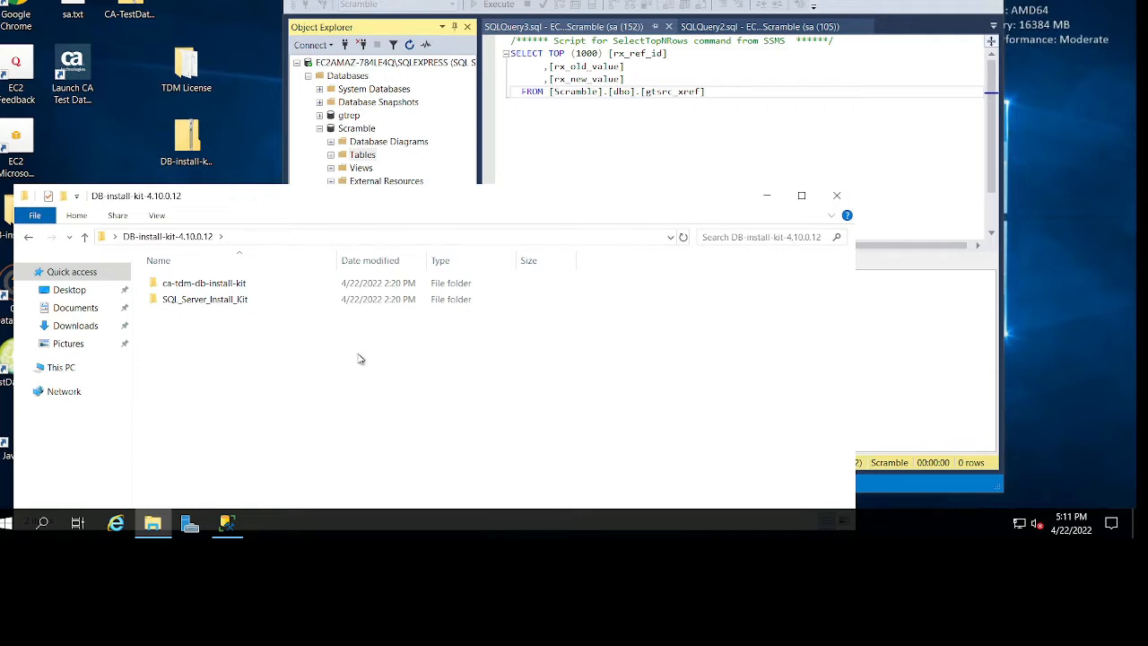
pyautogui.doubleClick(240, 284)
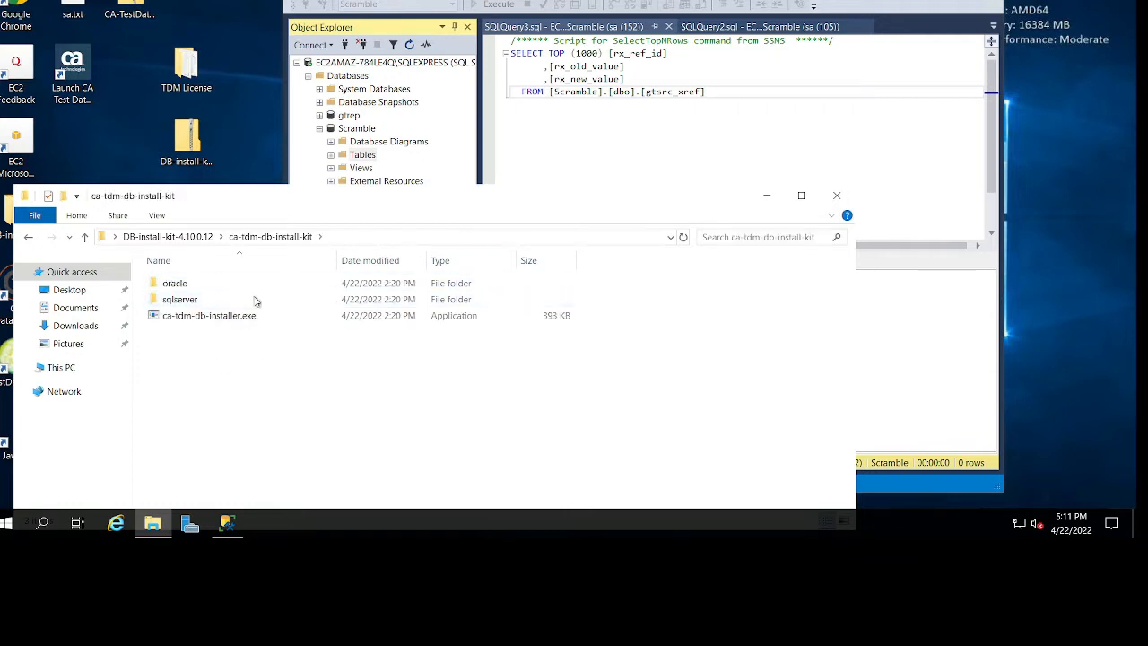
pyautogui.doubleClick(254, 299)
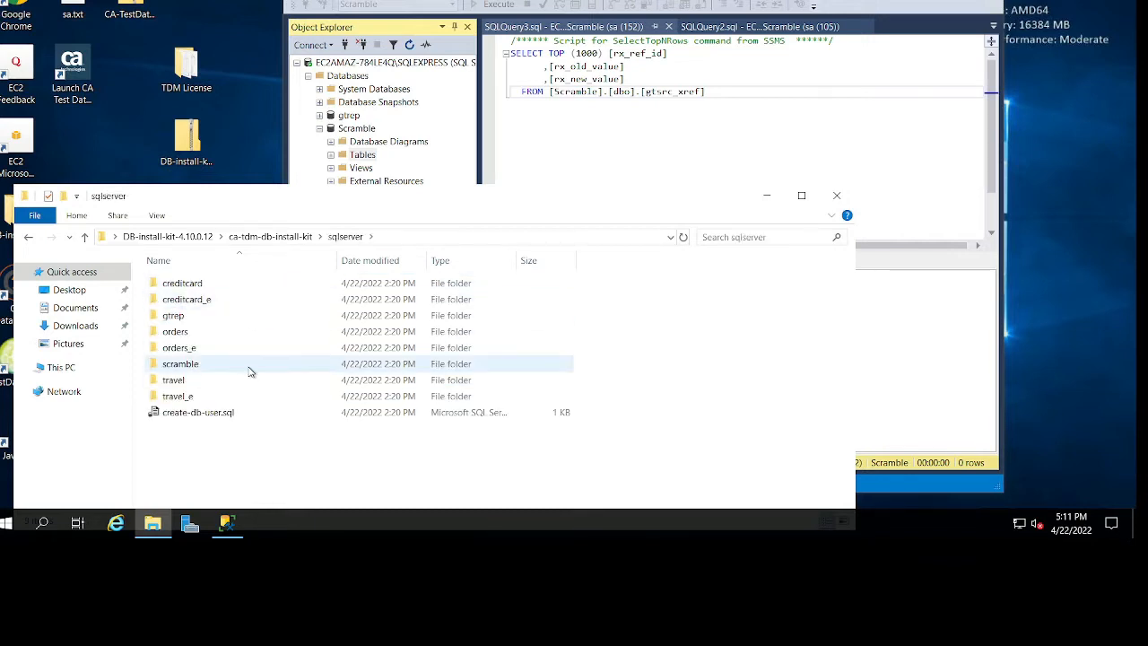
pyautogui.click(265, 387)
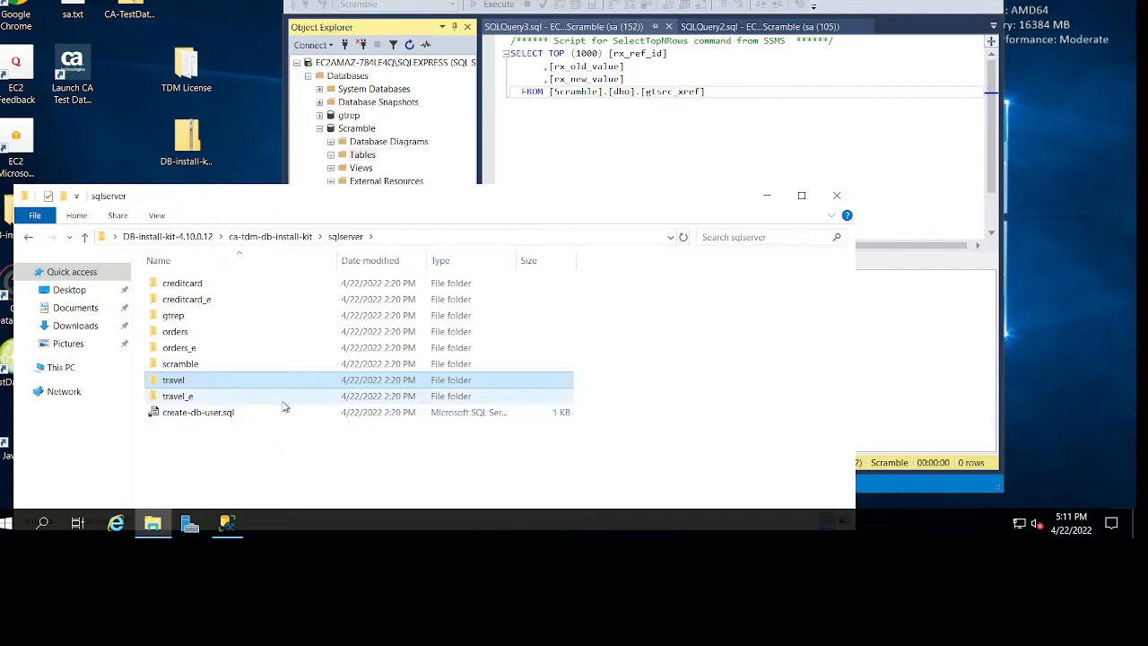
pyautogui.click(247, 413)
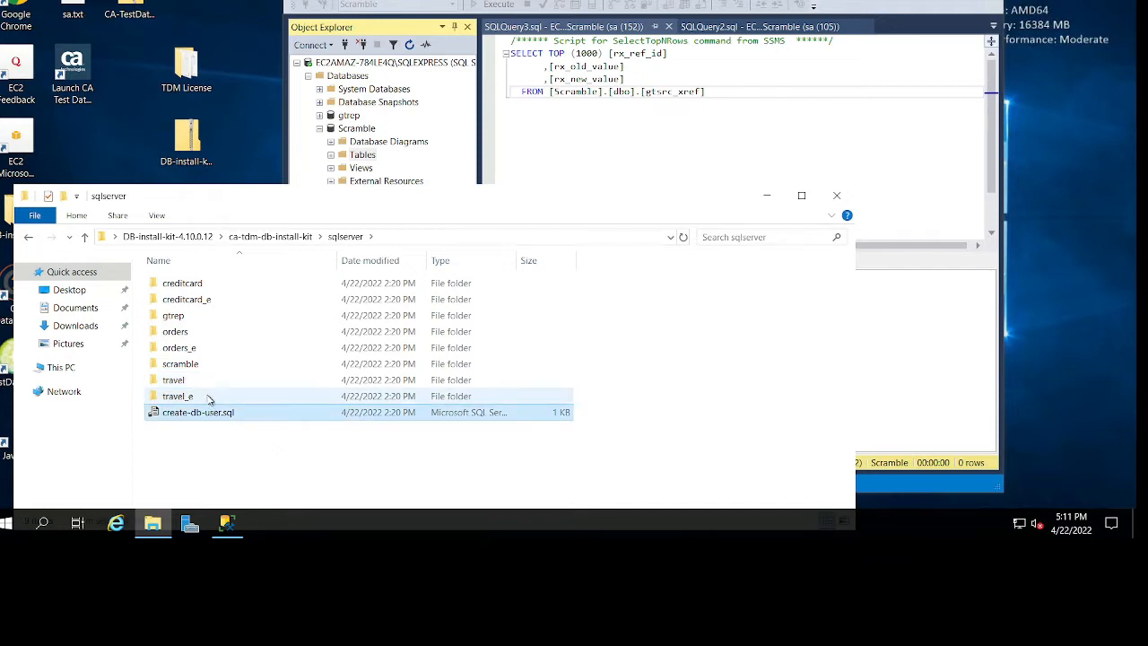
pyautogui.doubleClick(208, 398)
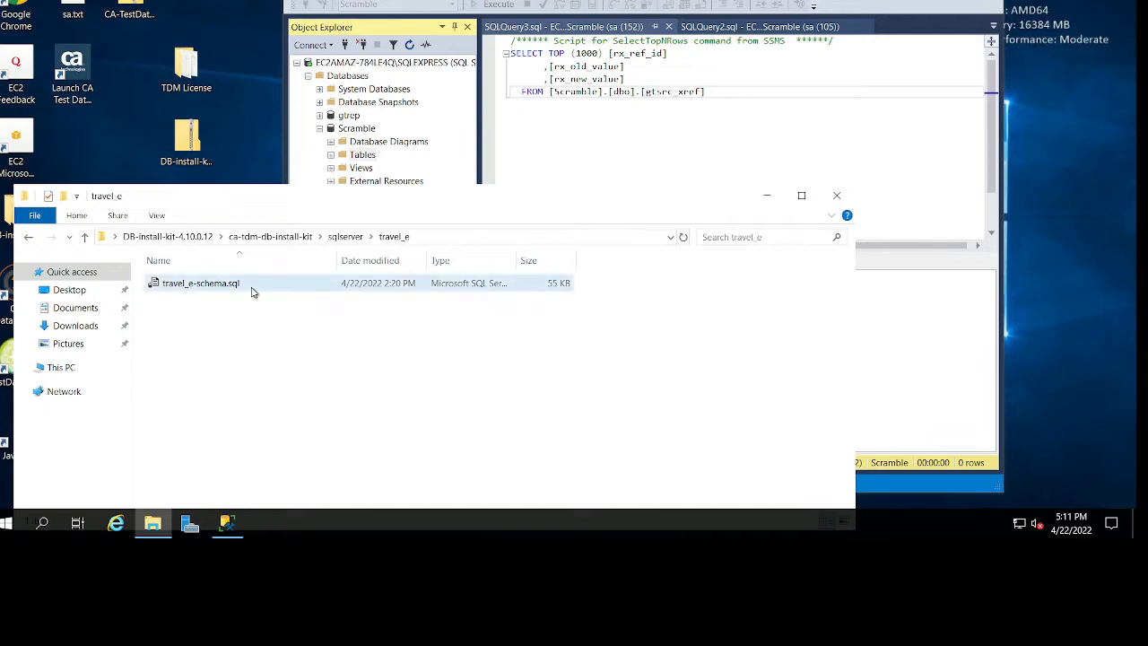
# Open travel_e-schema.sql as a new query and read through it
pyautogui.doubleClick(252, 291)
pyautogui.scroll(-20, 600, 107)
pyautogui.scroll(-15, 721, 359)
pyautogui.scroll(-15, 721, 358)
pyautogui.scroll(-15, 723, 354)
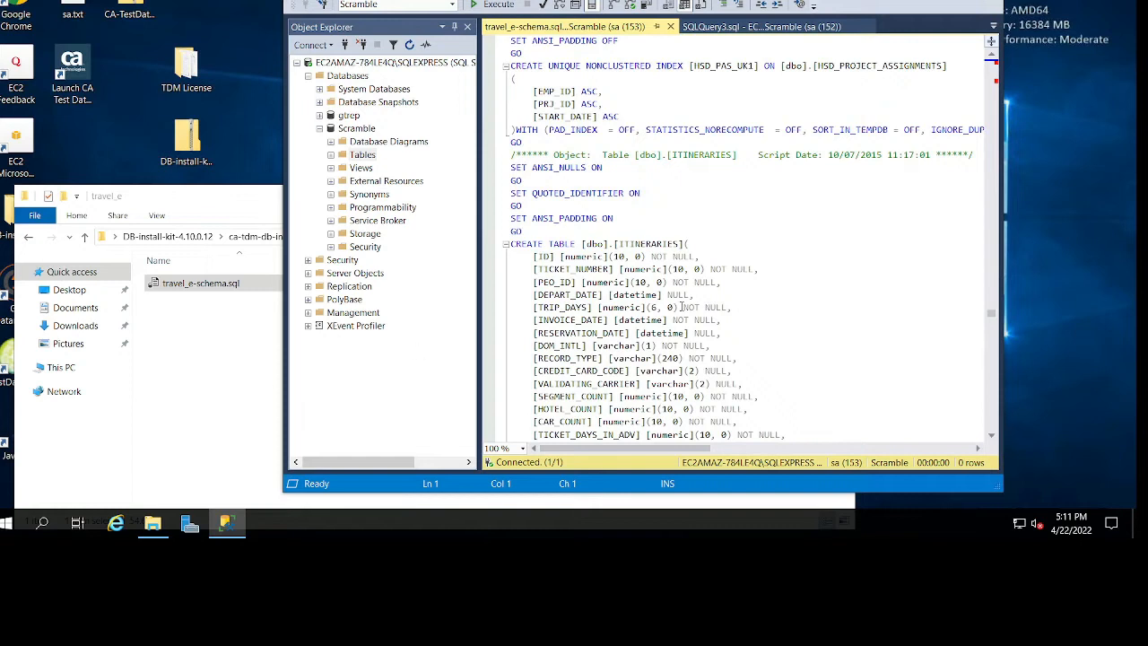
# In Explorer, go to SQL_Server_Install_Kit\Databases and select the Scramble folder
pyautogui.click(243, 385)
pyautogui.hotkey('alt', 'Up')
pyautogui.hotkey('alt', 'Up')
pyautogui.hotkey('alt', 'Up')
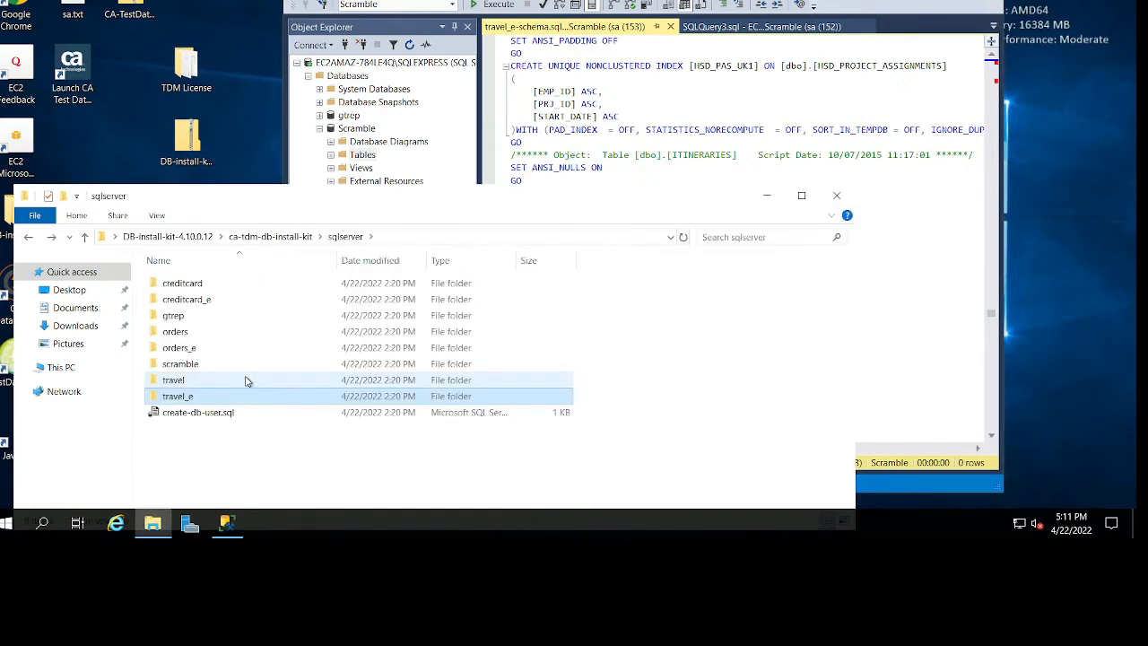
pyautogui.doubleClick(216, 303)
pyautogui.doubleClick(204, 285)
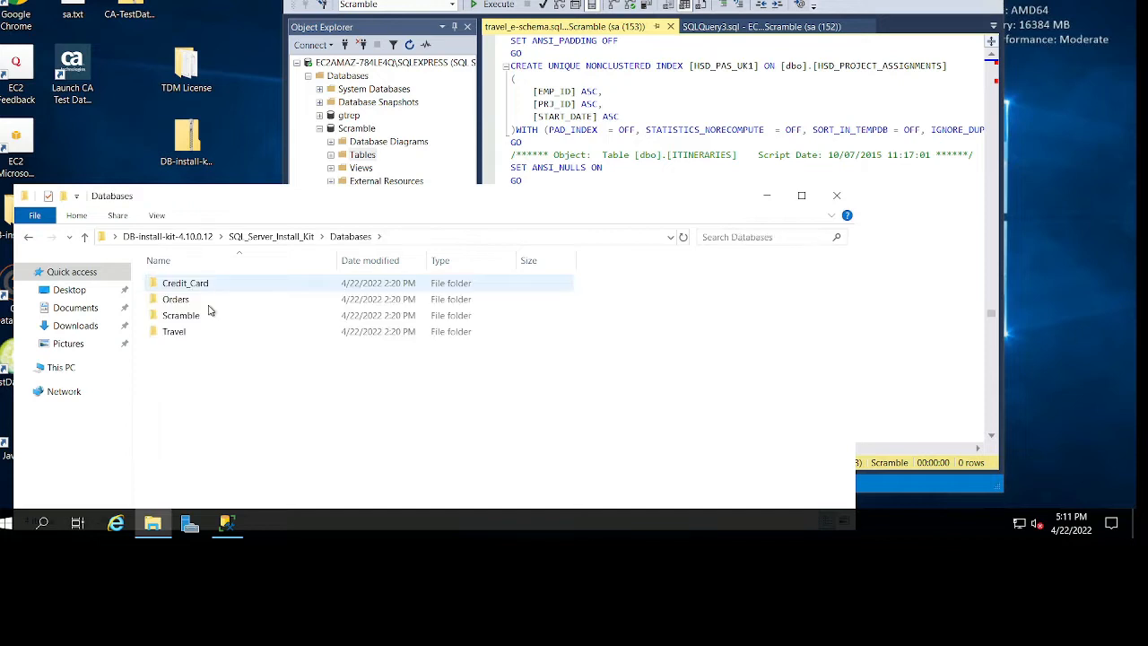
pyautogui.click(224, 321)
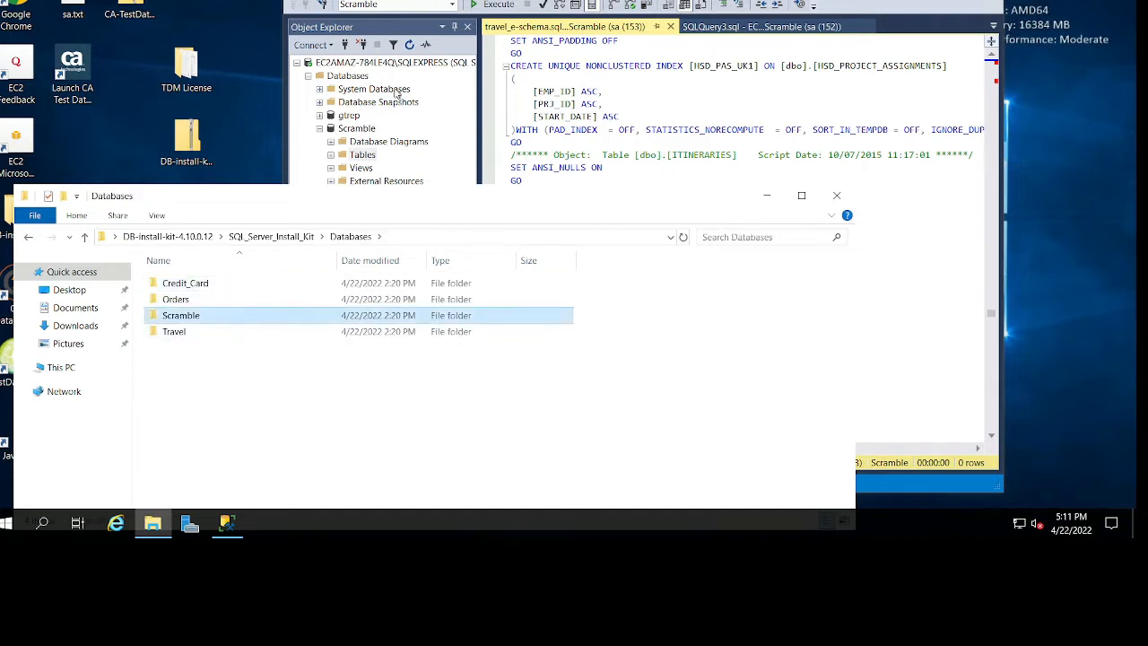
# Delete the Scramble database from the server
pyautogui.click(350, 128)
pyautogui.rightClick(350, 130)
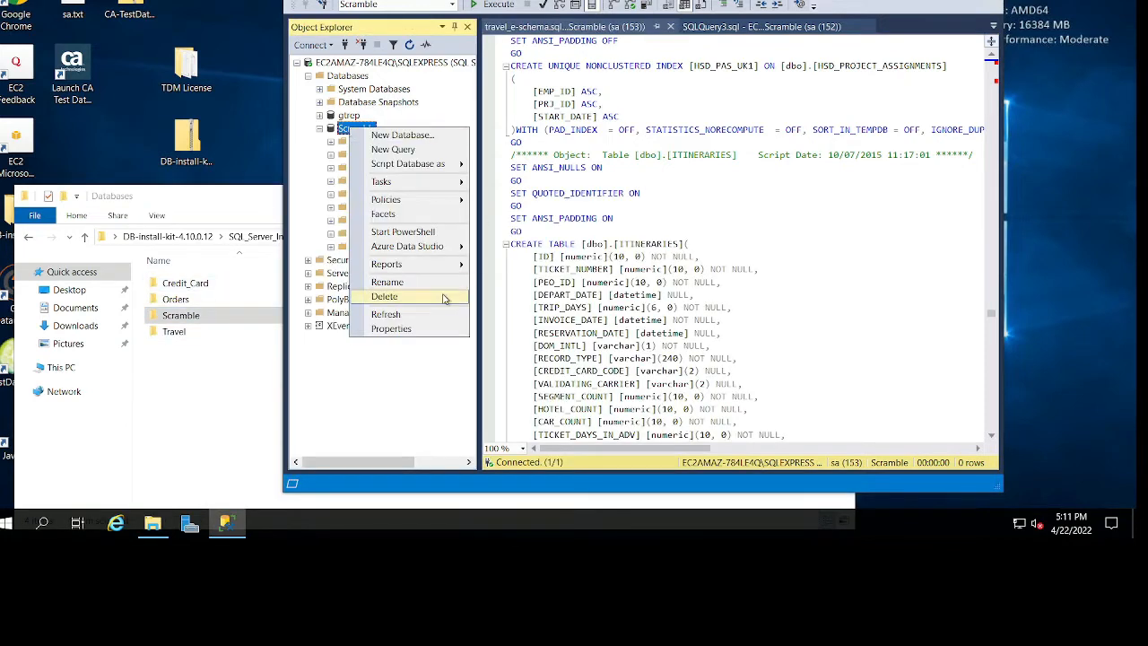
pyautogui.click(429, 296)
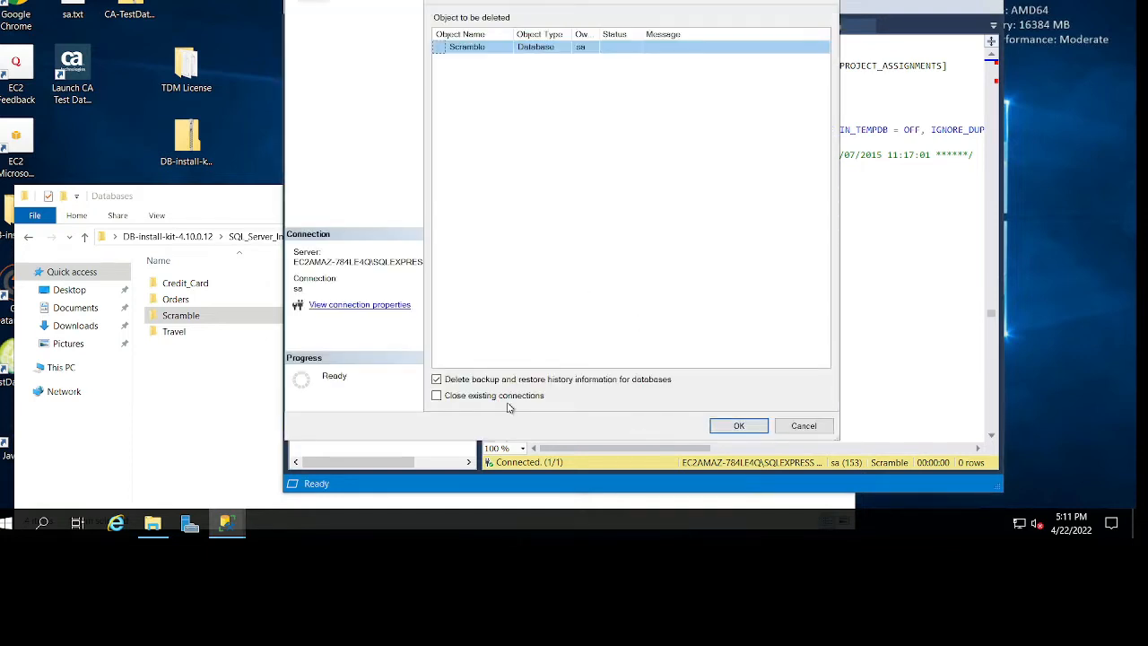
pyautogui.click(733, 427)
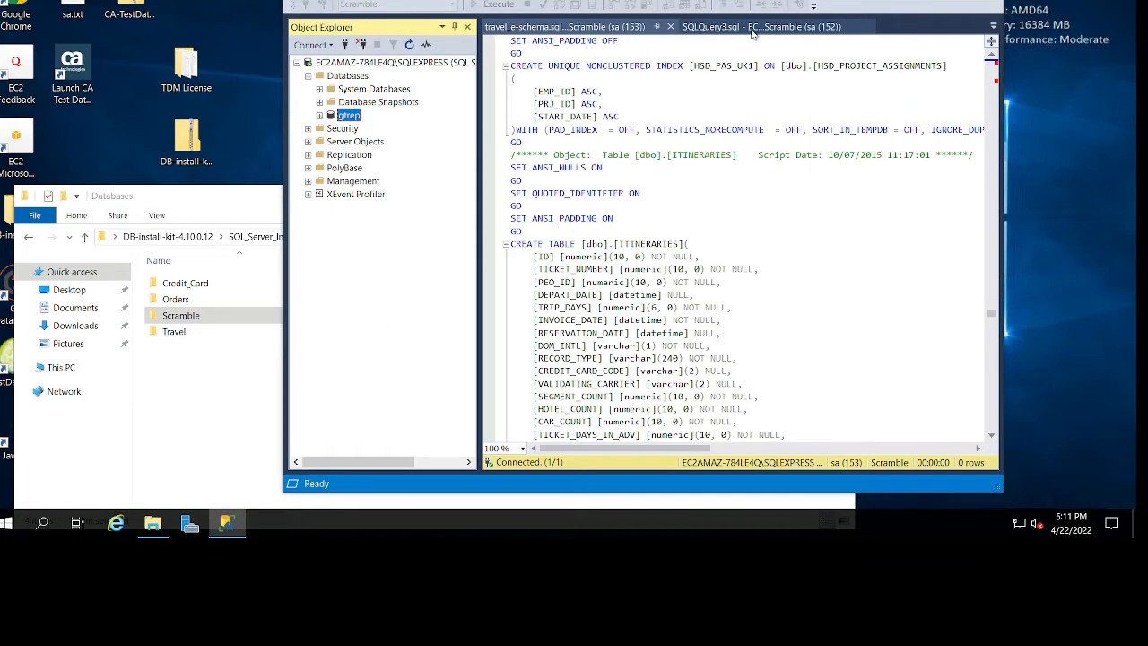
# Close SQLQuery3.sql and all other open query documents, dismissing the transaction count error
pyautogui.rightClick(764, 29)
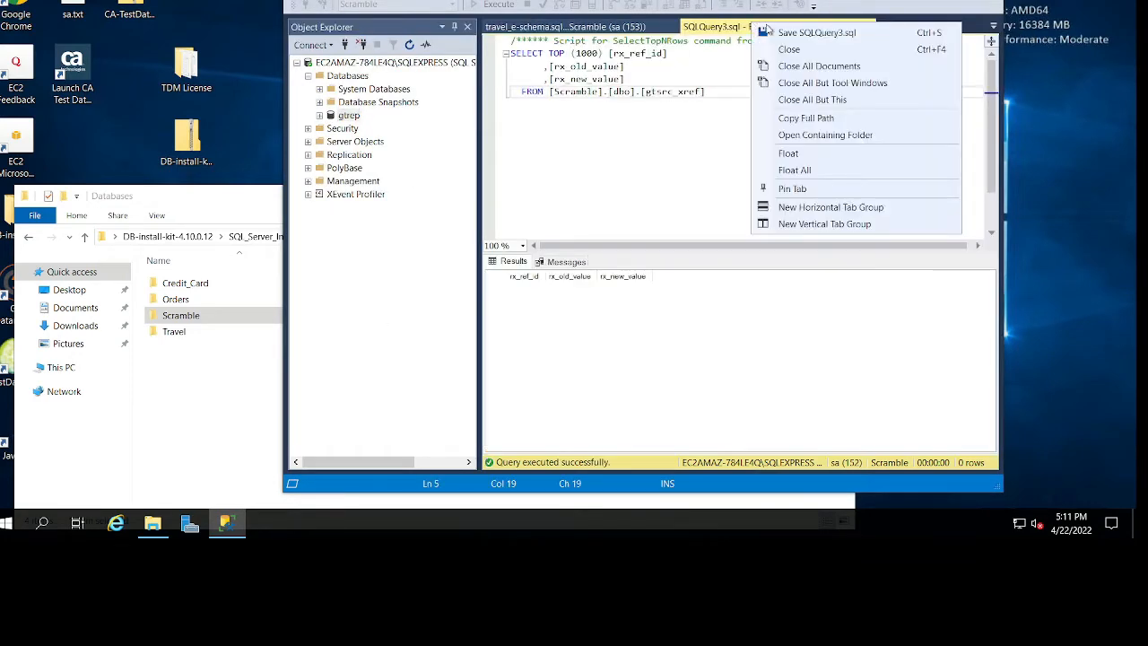
pyautogui.click(810, 50)
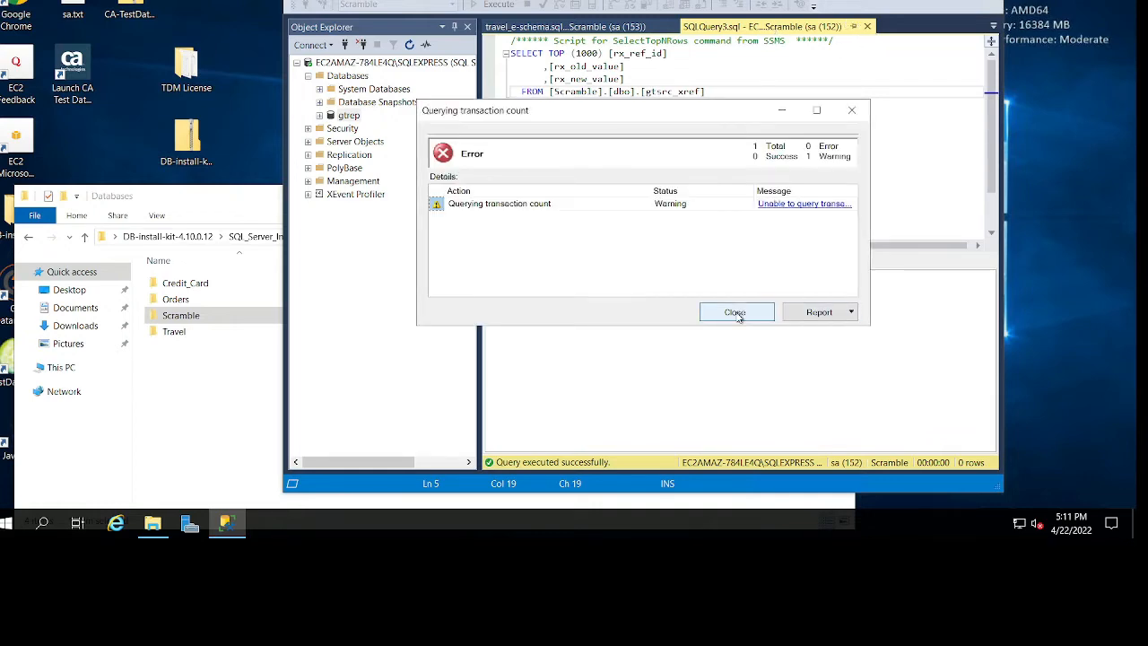
pyautogui.click(737, 311)
pyautogui.rightClick(627, 34)
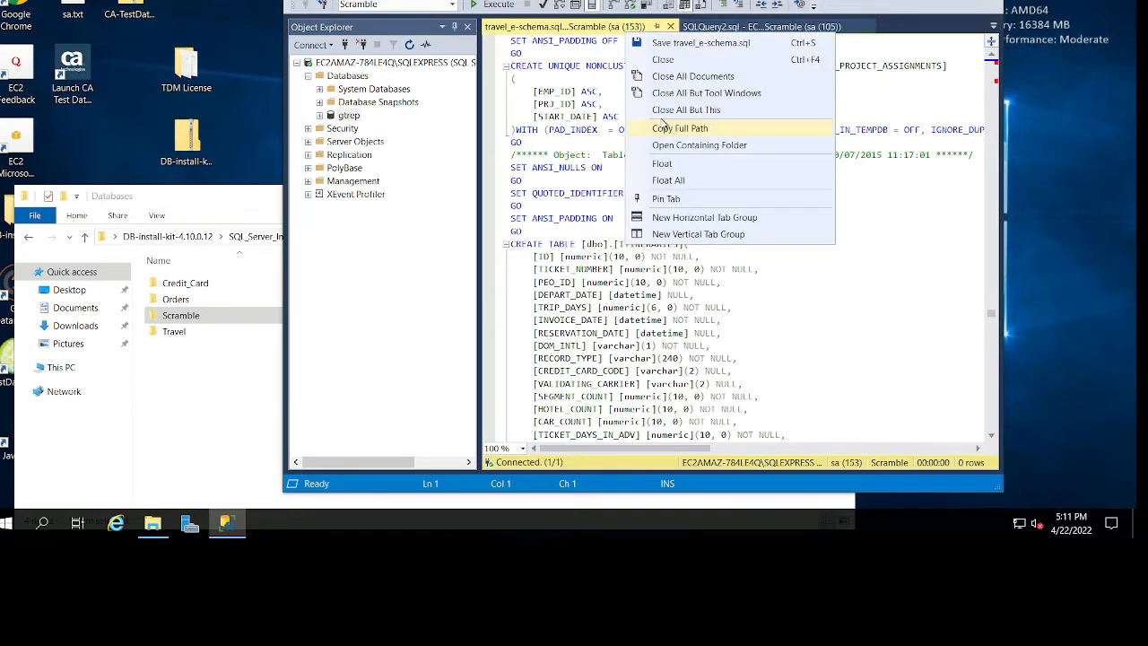
pyautogui.click(677, 80)
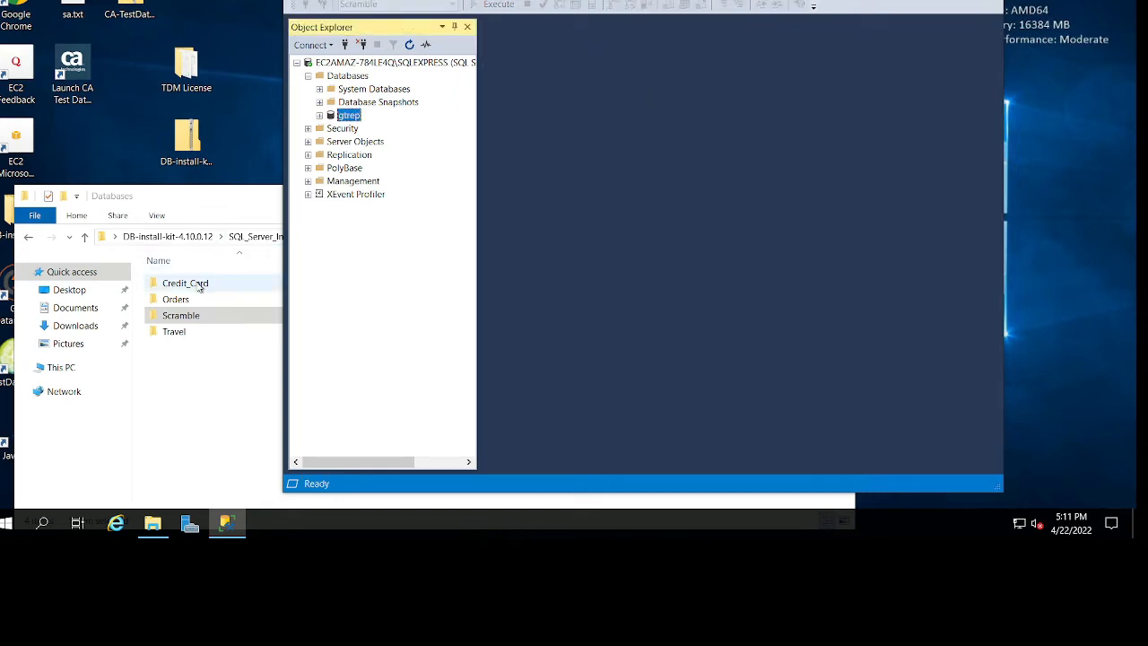
pyautogui.doubleClick(212, 316)
# Open scramble_user.sql as a new query and review its login password line
pyautogui.doubleClick(228, 303)
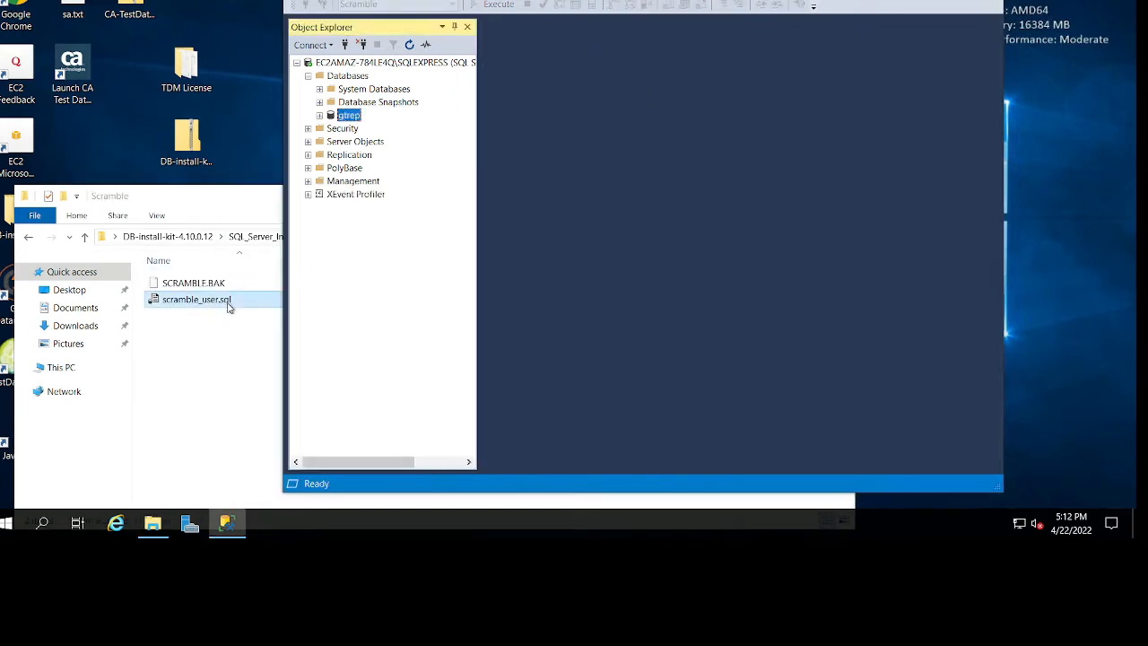
pyautogui.click(640, 177)
pyautogui.doubleClick(769, 67)
pyautogui.click(765, 177)
pyautogui.doubleClick(749, 66)
pyautogui.click(748, 132)
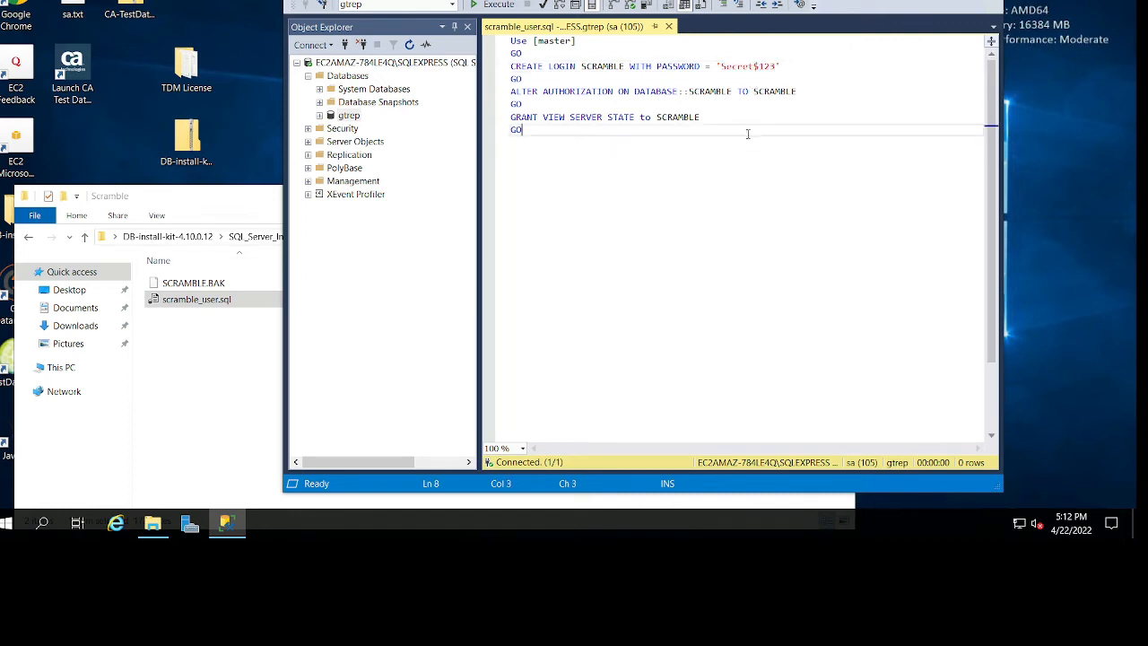
# Run scramble_user.sql against master and inspect the error that SCRAMBLE doesn't exist
pyautogui.click(453, 6)
pyautogui.click(413, 34)
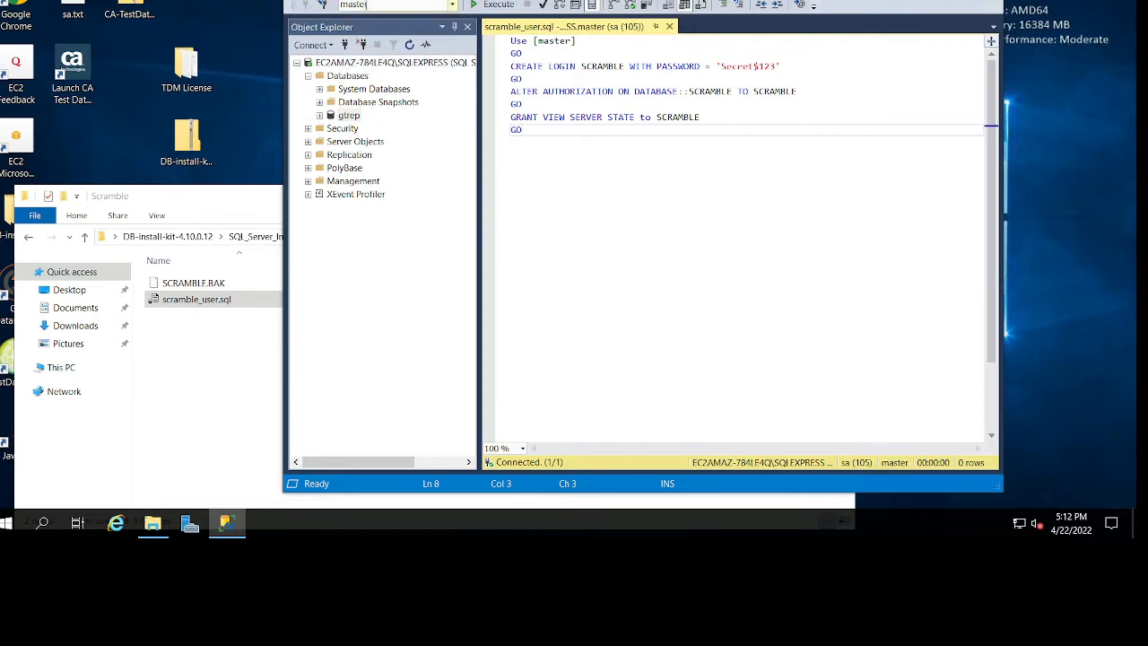
pyautogui.click(496, 6)
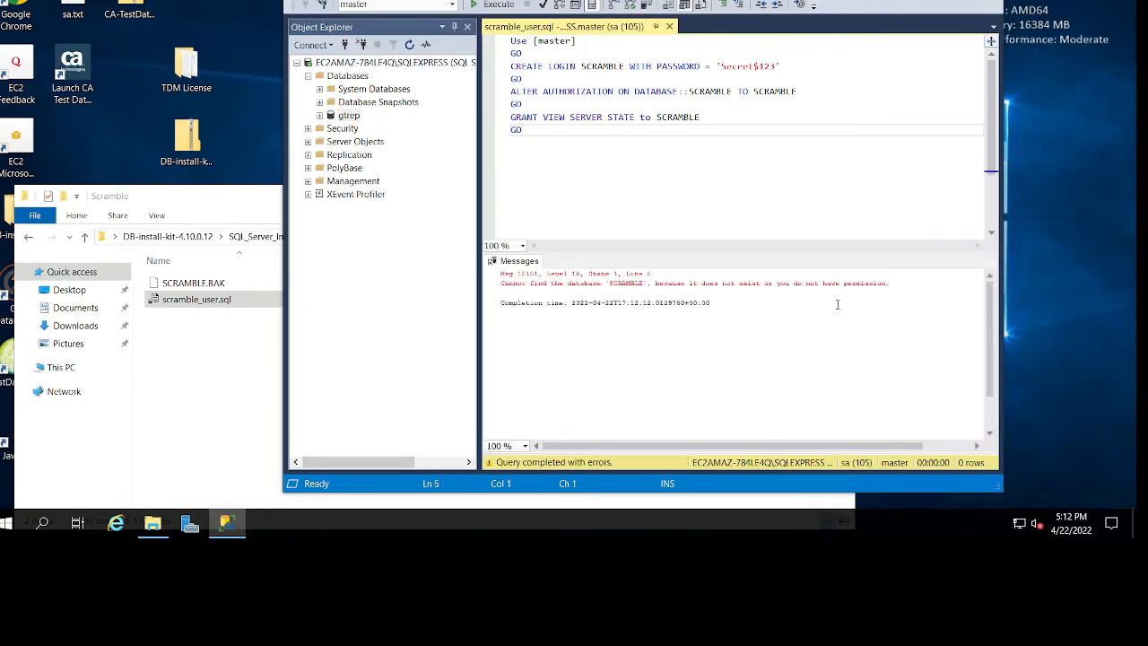
pyautogui.moveTo(766, 284); pyautogui.dragTo(893, 284)
pyautogui.click(709, 343)
pyautogui.doubleClick(618, 282)
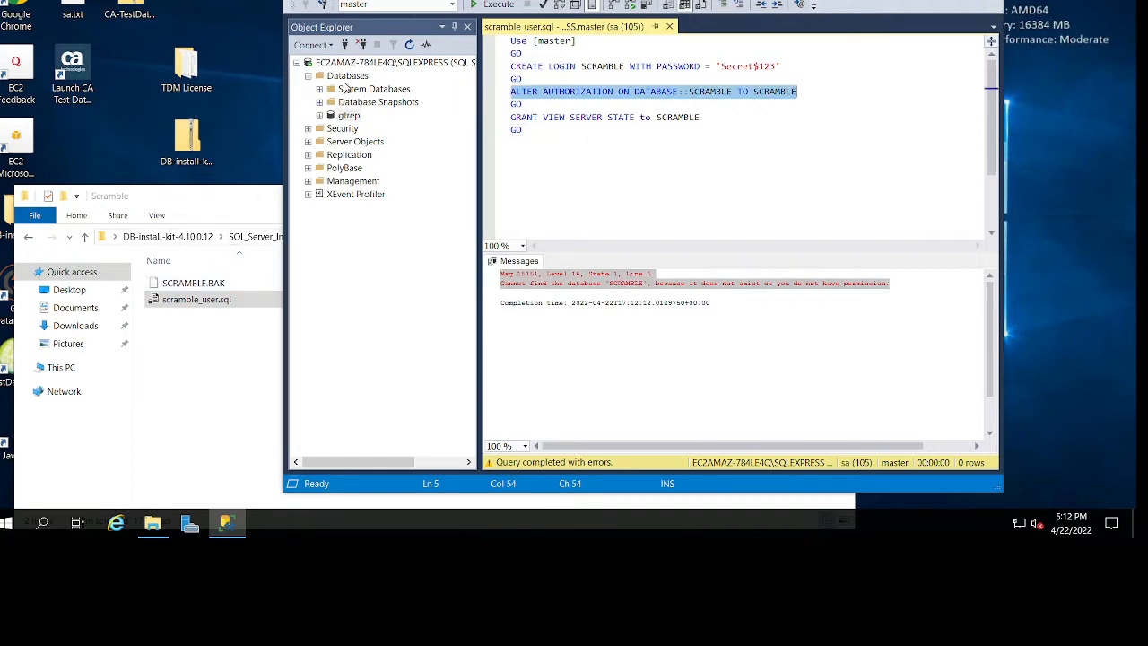
pyautogui.rightClick(348, 77)
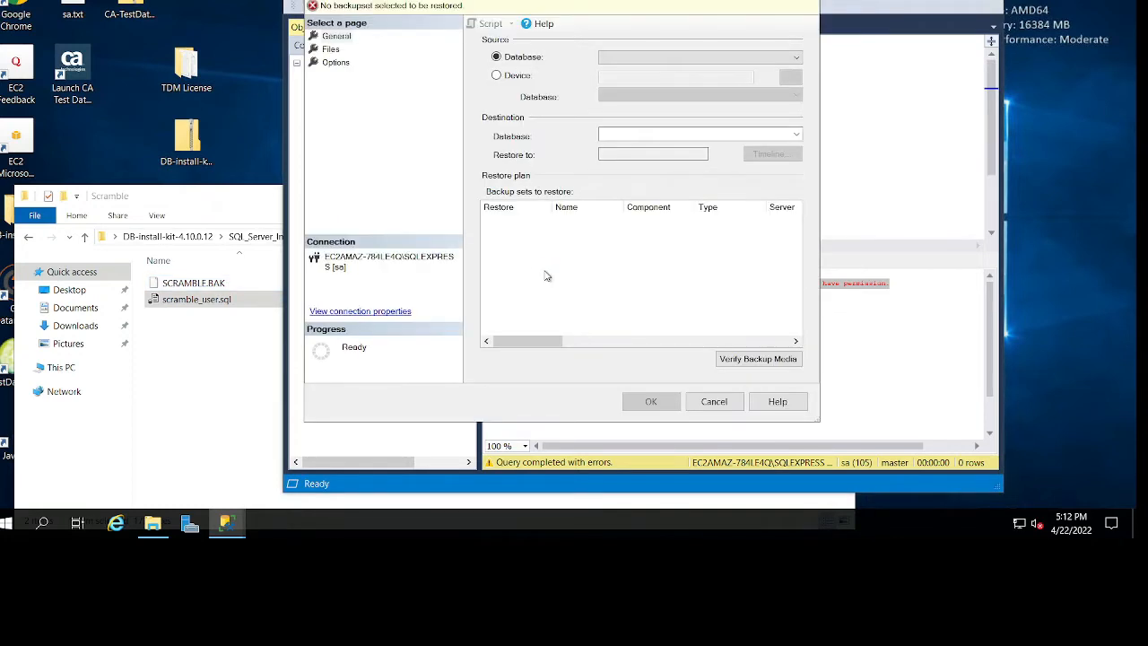
# Set the restore source to Device and paste the Scramble folder path into Locate Backup File
pyautogui.click(507, 78)
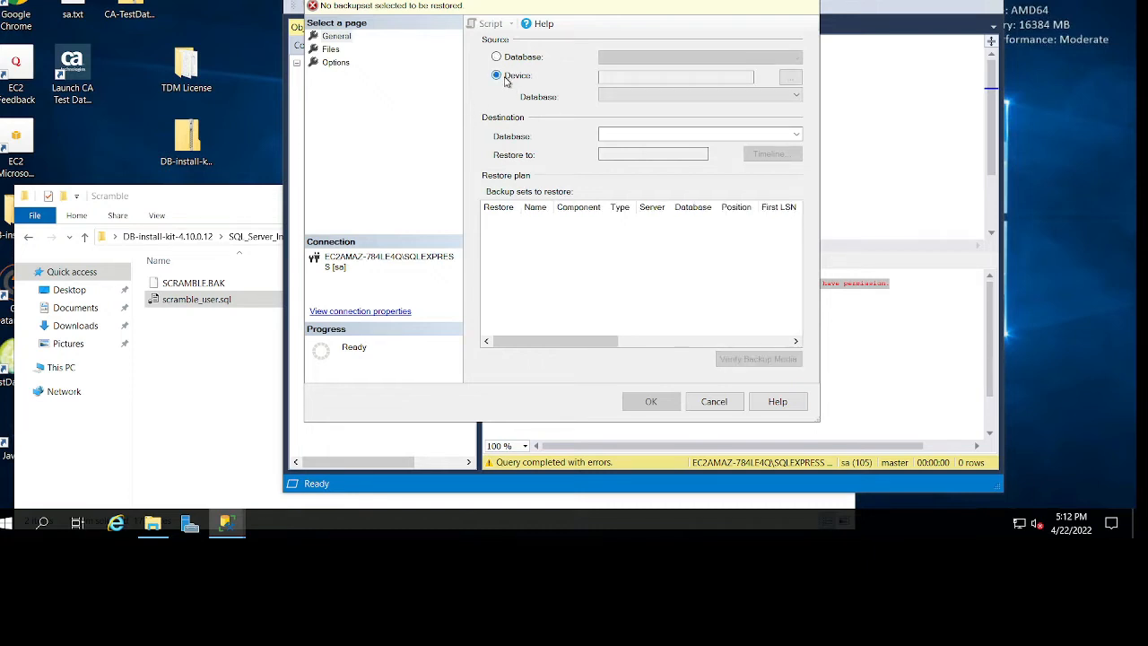
pyautogui.click(790, 79)
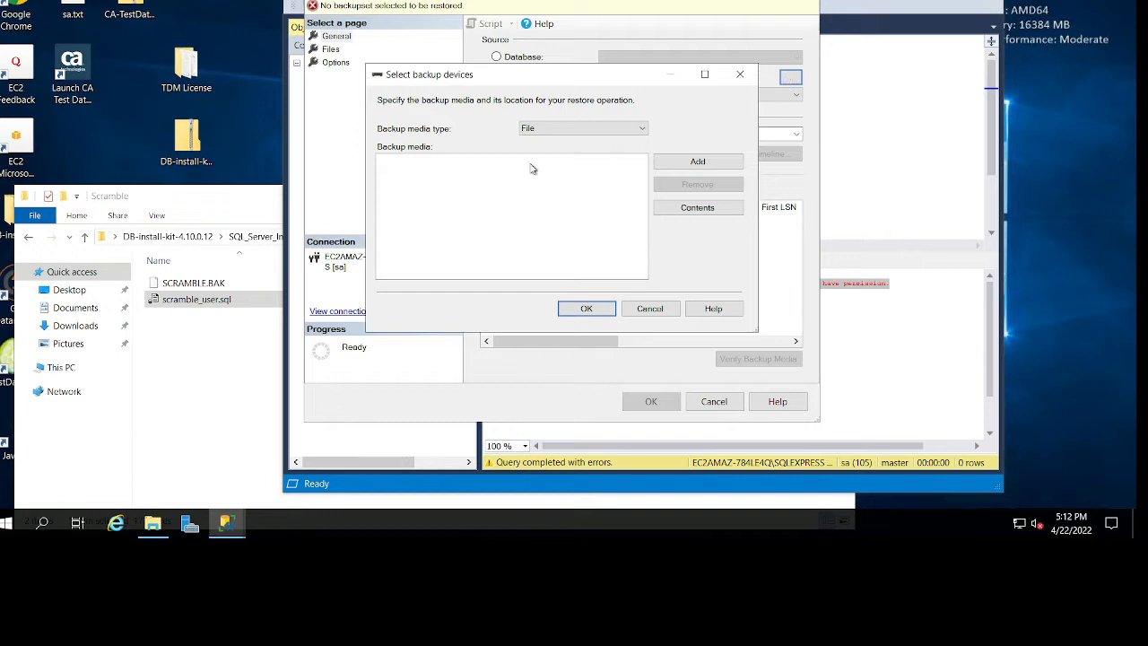
pyautogui.click(688, 163)
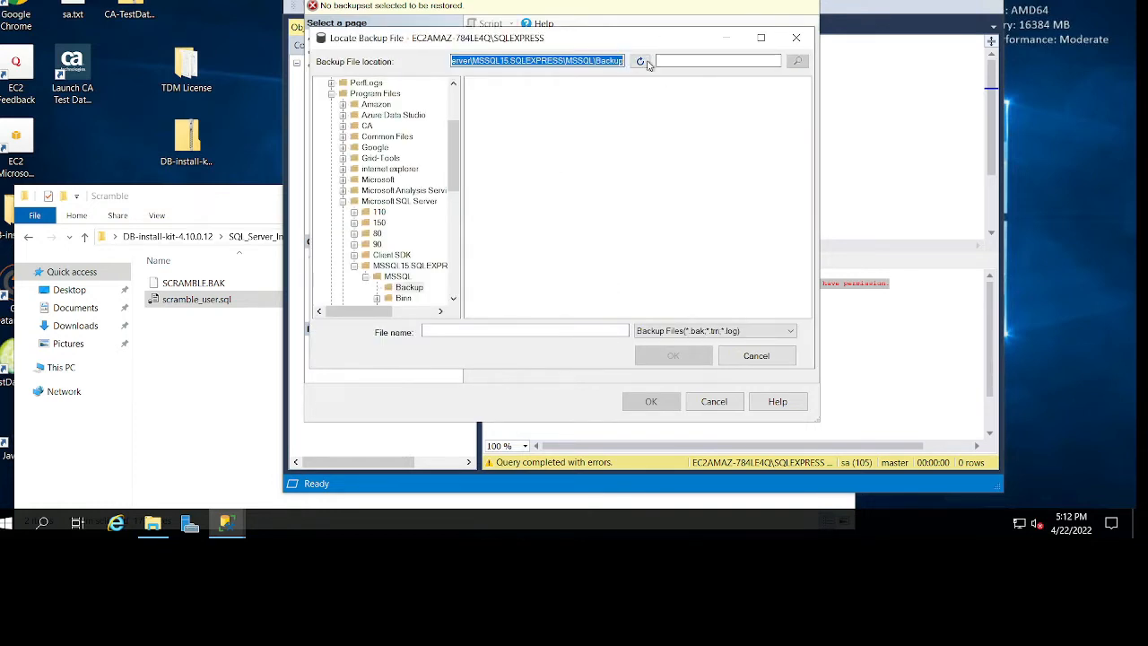
pyautogui.click(231, 211)
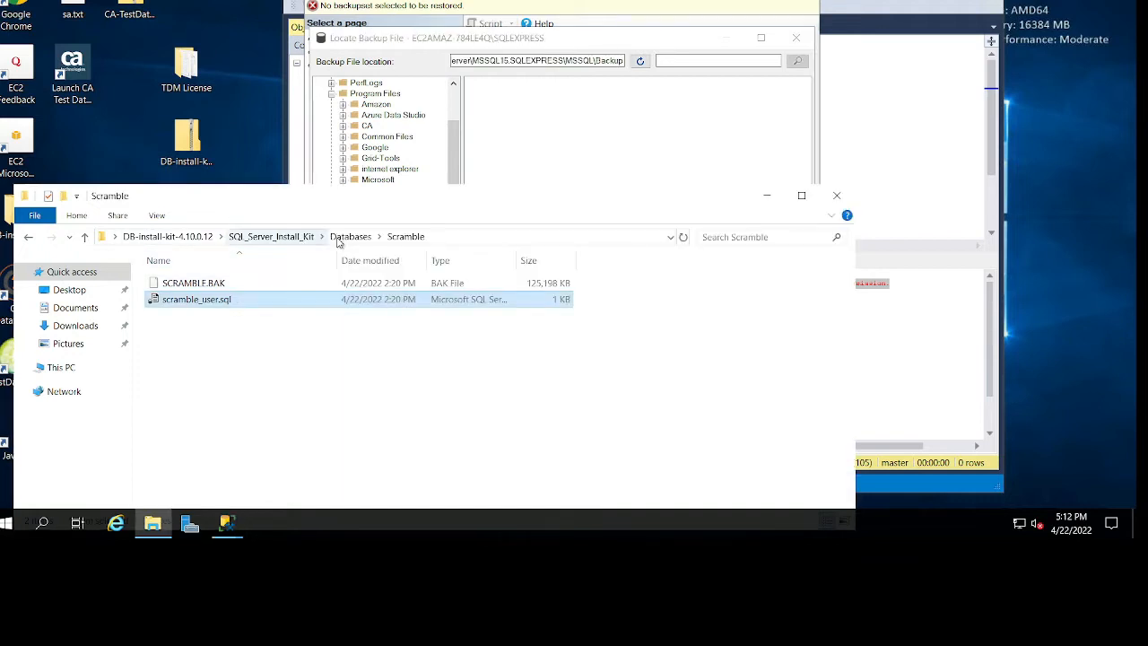
pyautogui.click(467, 238)
pyautogui.click(536, 60)
pyautogui.hotkey('ctrl', 'a')
pyautogui.hotkey('ctrl', 'v')
pyautogui.click(639, 61)
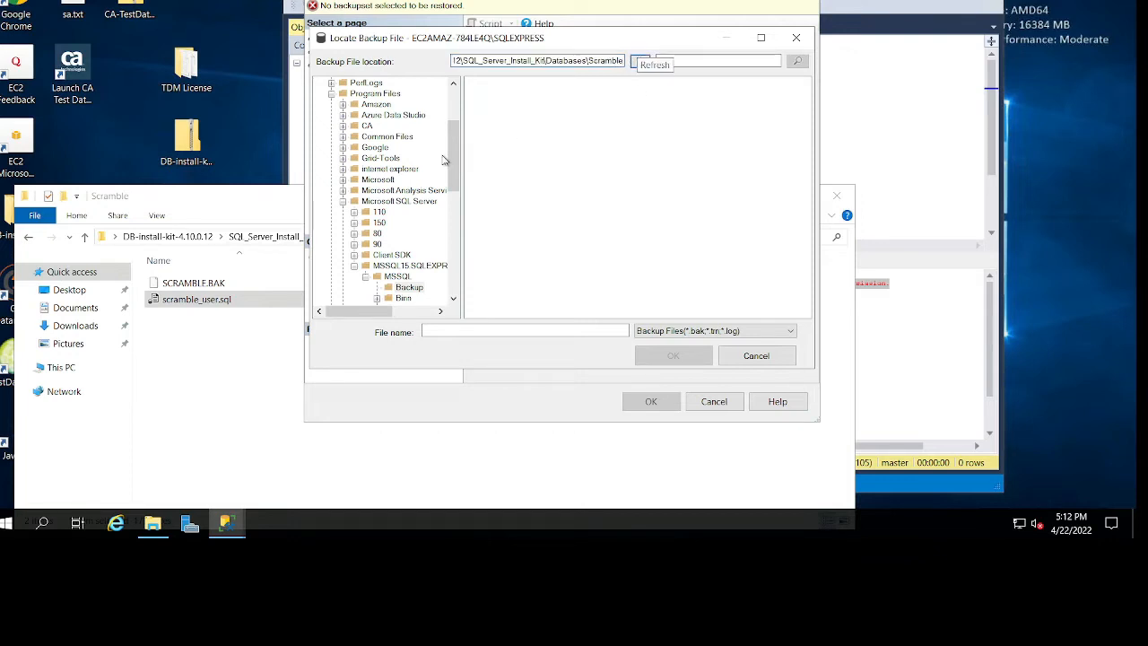
# Re-submit the Scramble path, dismiss the error that the server can't access it, and return to Explorer
pyautogui.scroll(3, 407, 248)
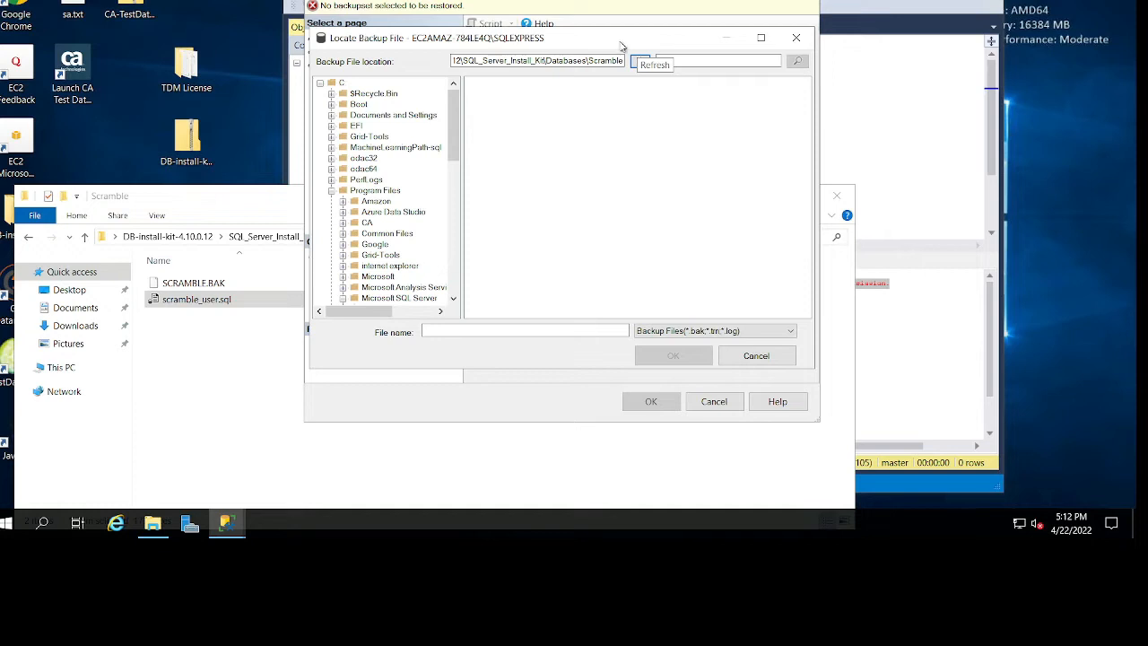
pyautogui.click(640, 61)
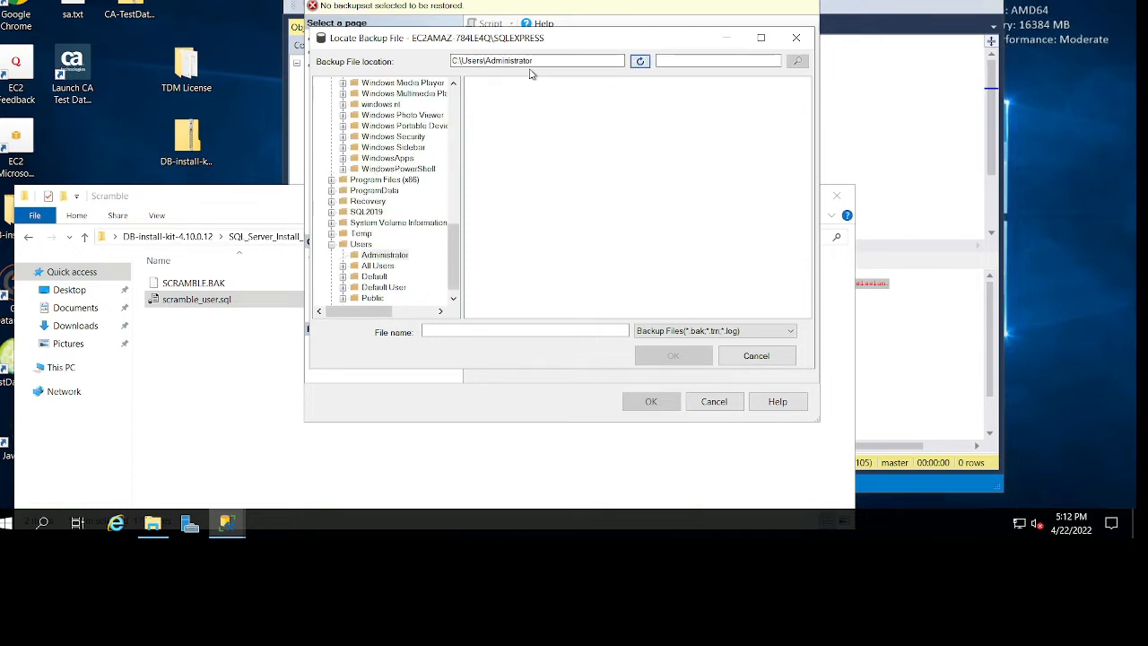
pyautogui.click(554, 60)
pyautogui.hotkey('ctrl', 'a')
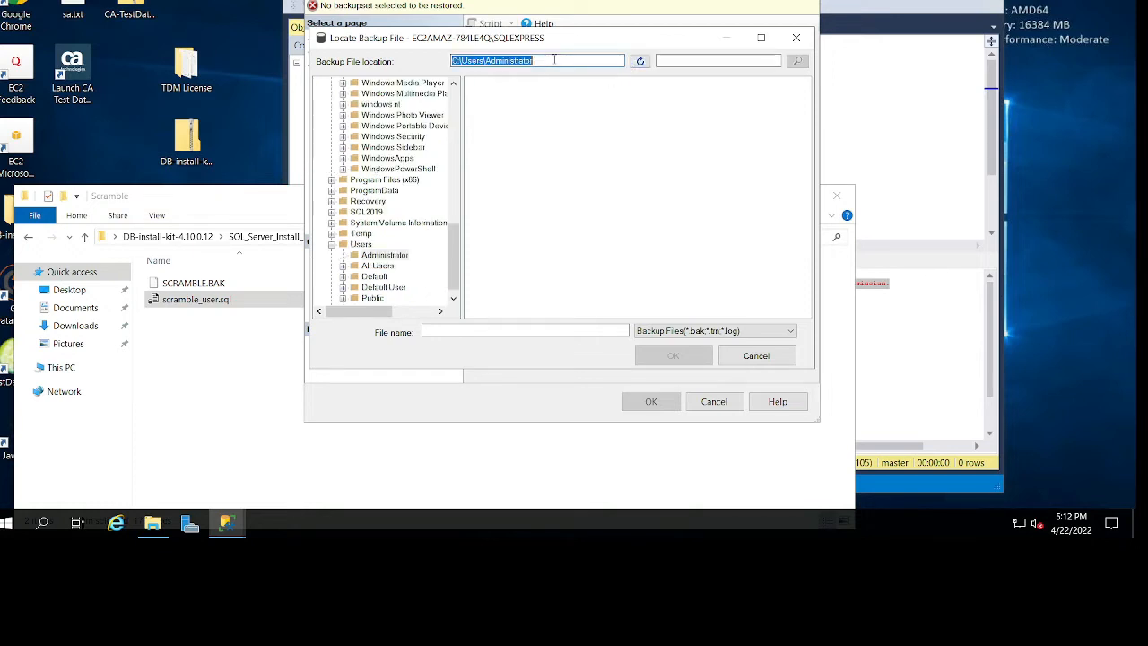
pyautogui.hotkey('ctrl', 'v')
pyautogui.press('Return')
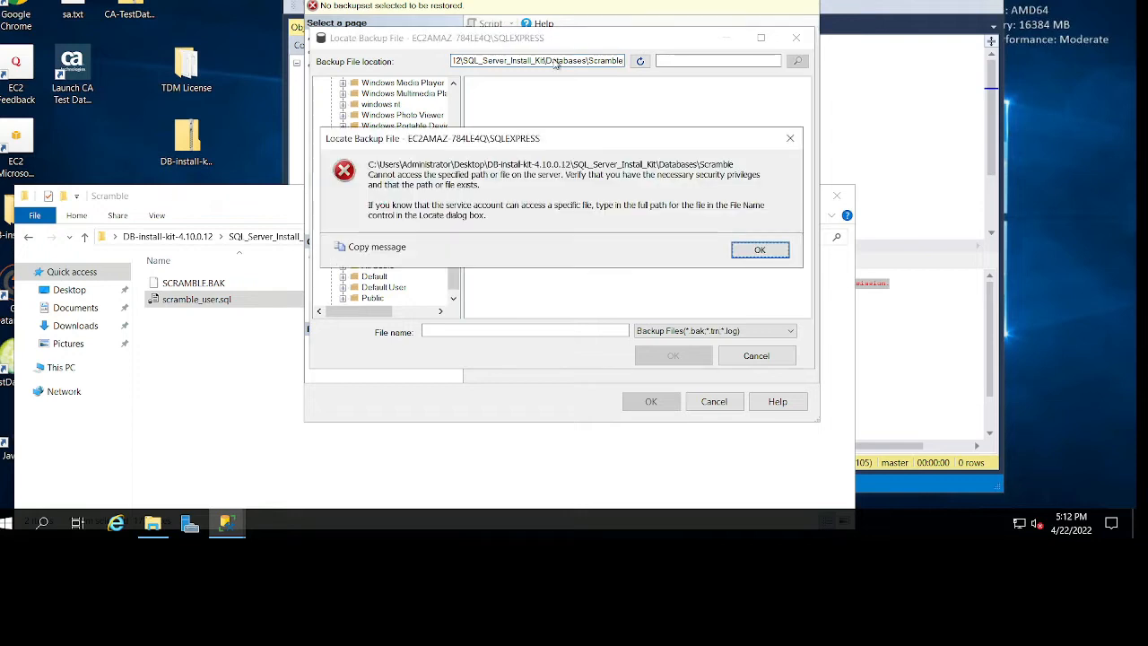
pyautogui.click(760, 249)
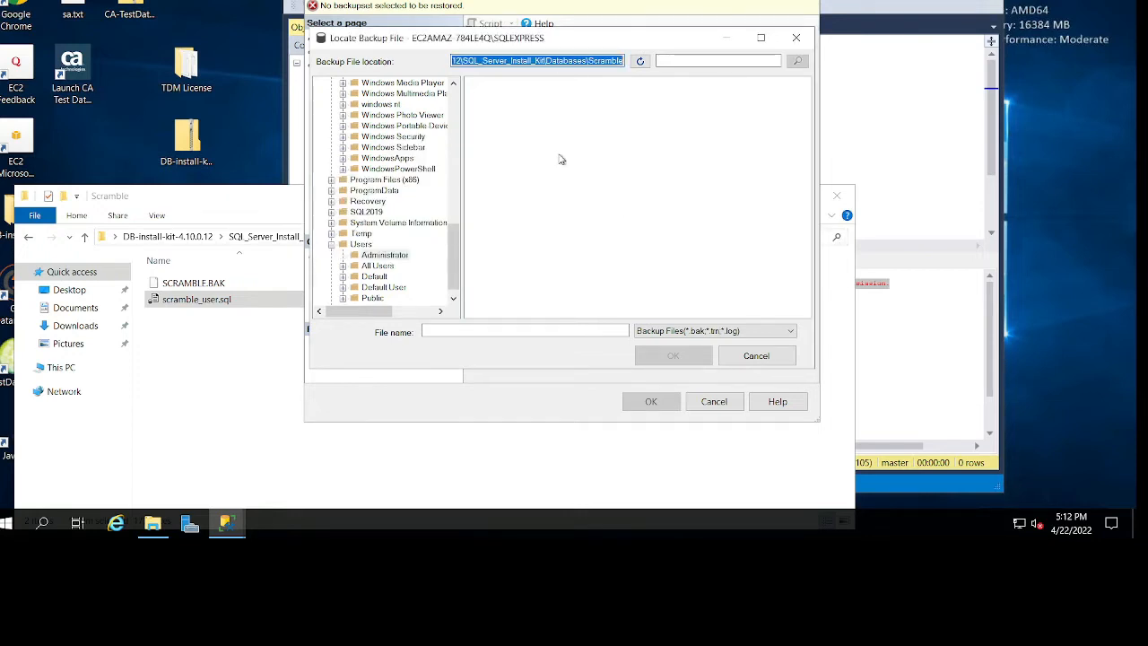
pyautogui.scroll(10, 340, 233)
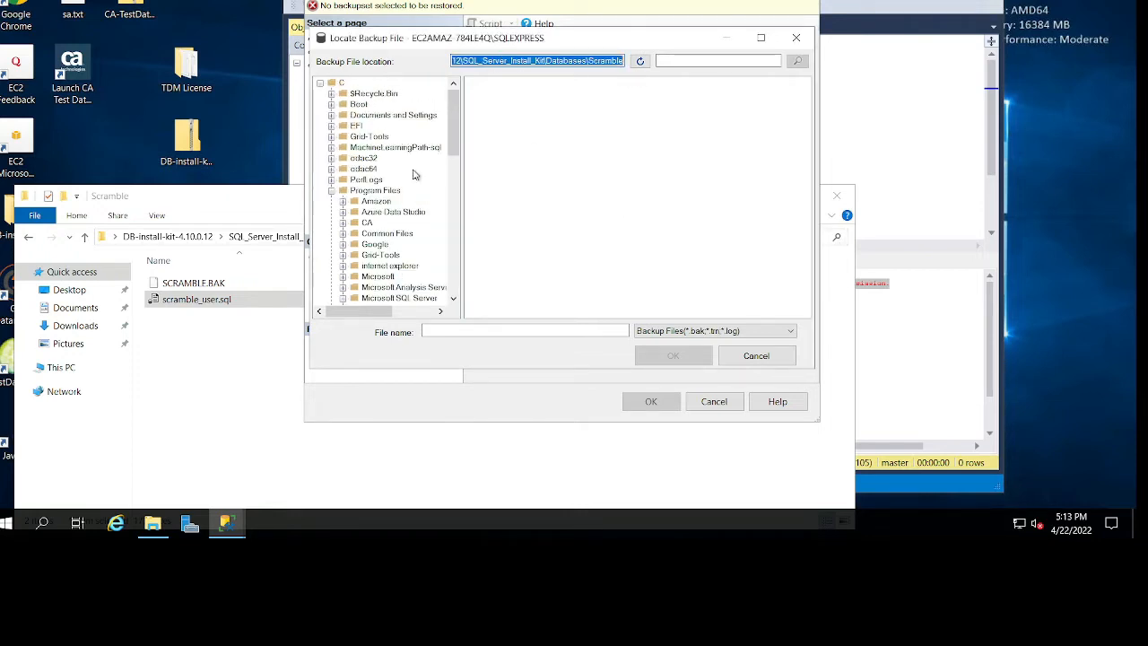
pyautogui.scroll(-7, 340, 220)
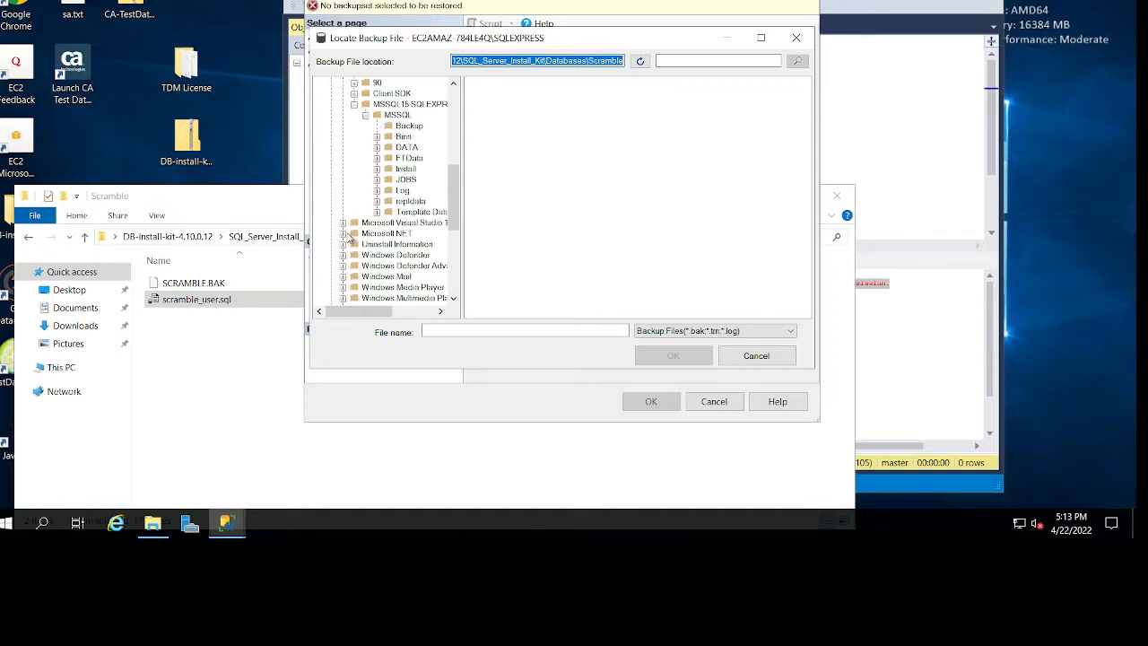
pyautogui.click(239, 355)
pyautogui.moveTo(238, 356); pyautogui.dragTo(206, 301)
# Copy the Databases folder from SQL_Server_Install_Kit and paste it into C:\Temp
pyautogui.click(296, 238)
pyautogui.rightClick(228, 290)
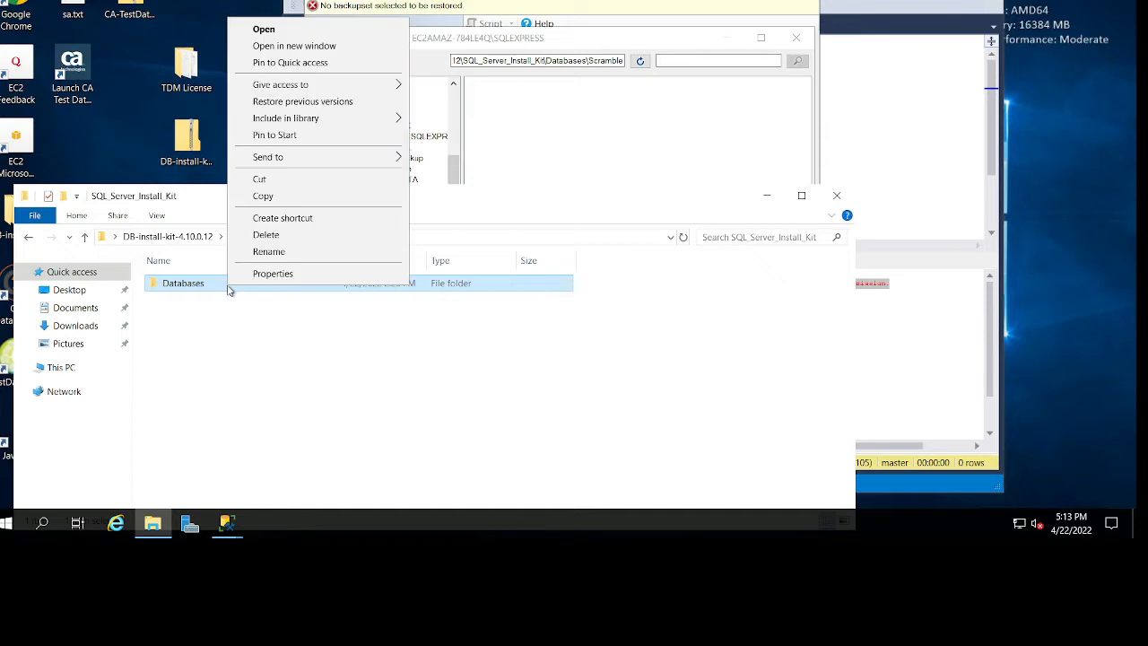
pyautogui.click(284, 197)
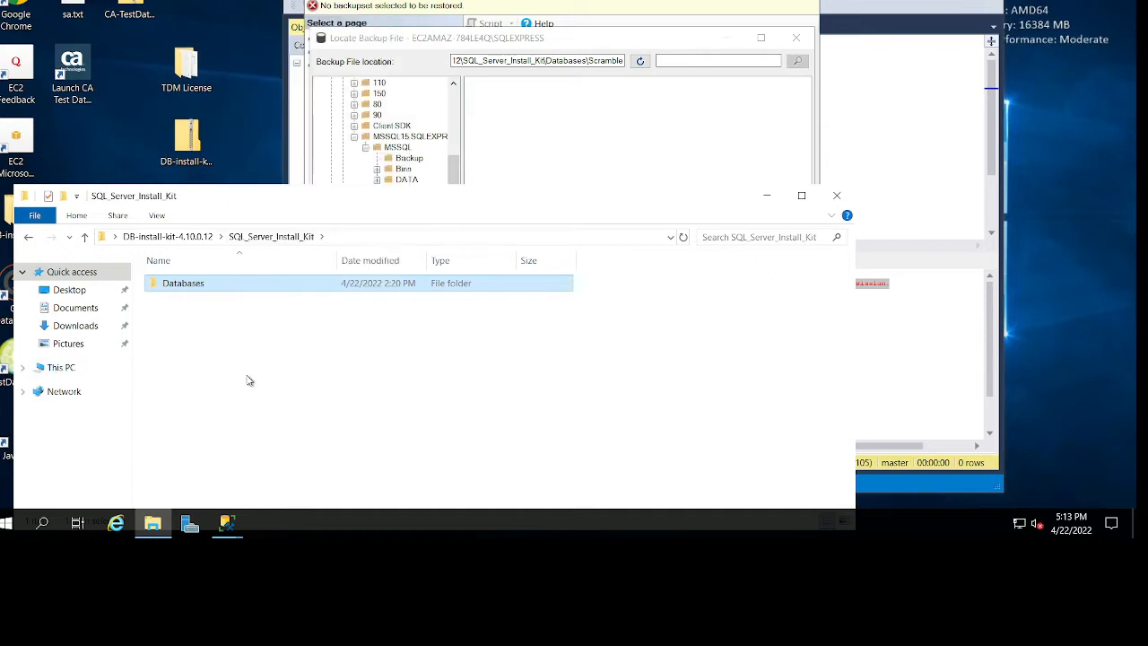
pyautogui.press('super+e')
pyautogui.doubleClick(308, 161)
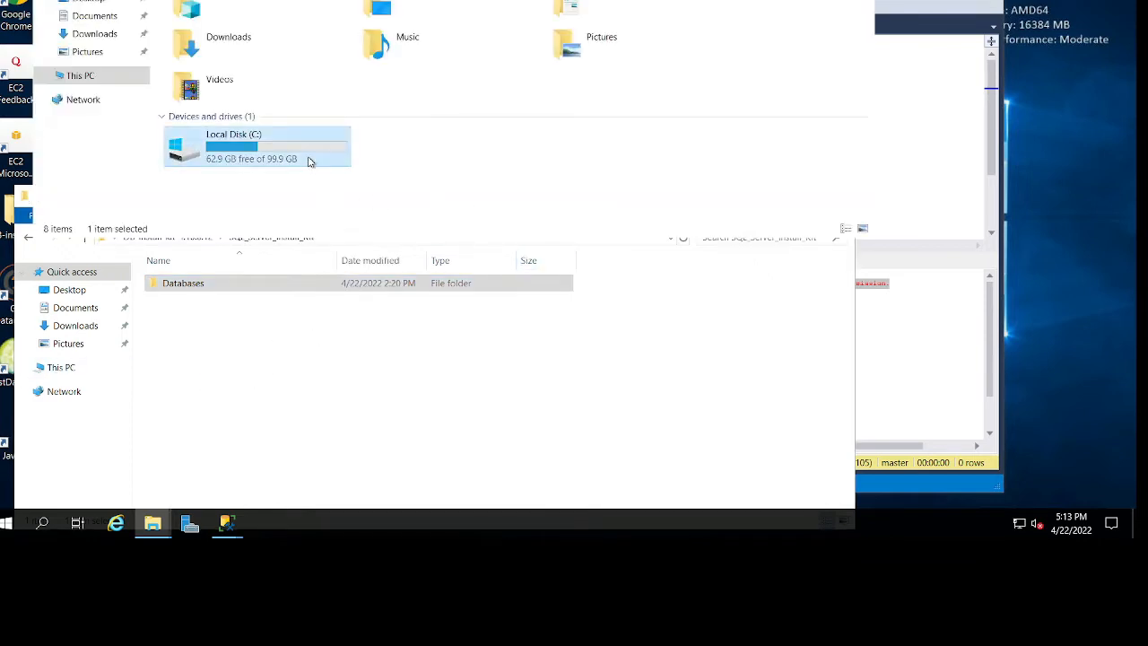
pyautogui.doubleClick(259, 136)
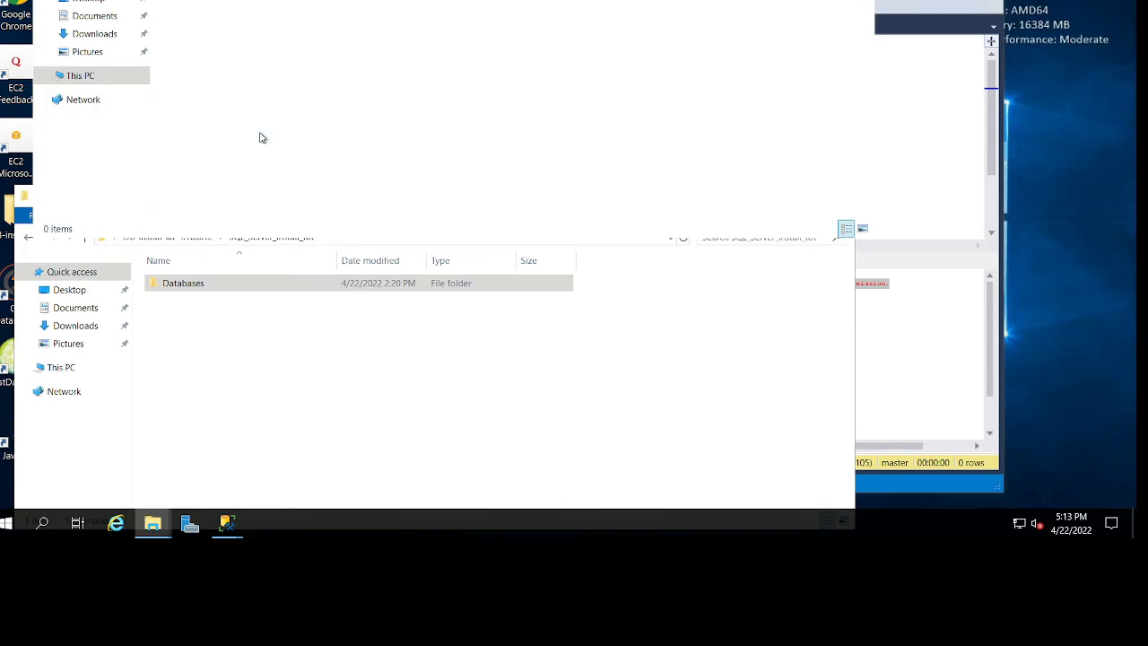
pyautogui.rightClick(340, 145)
pyautogui.click(377, 250)
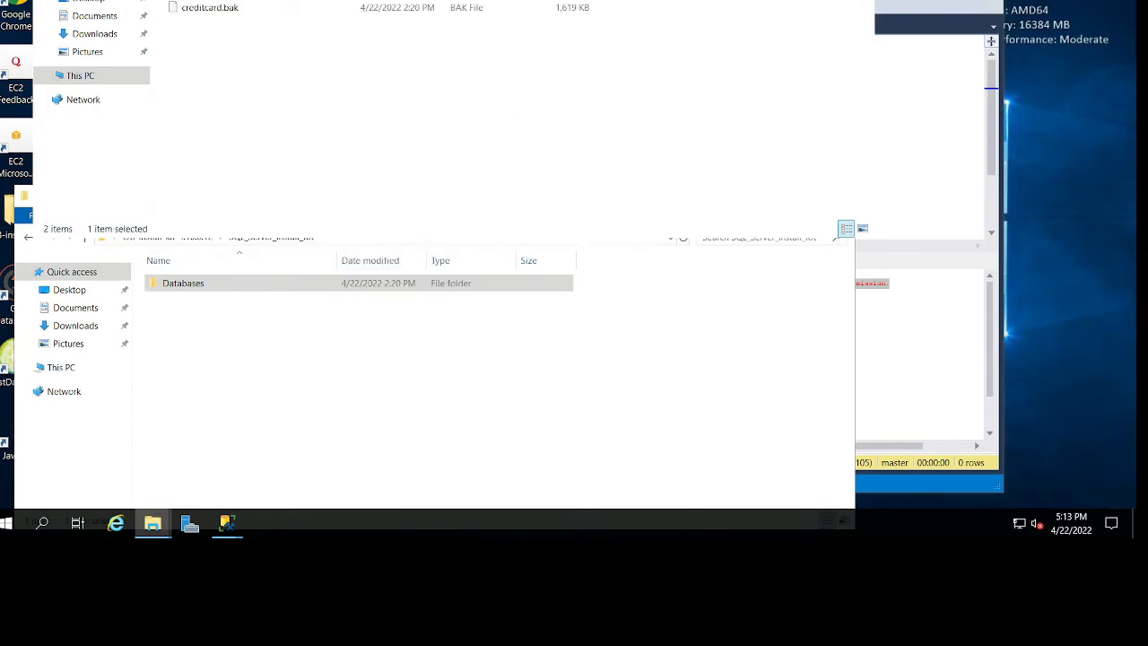
pyautogui.click(874, 106)
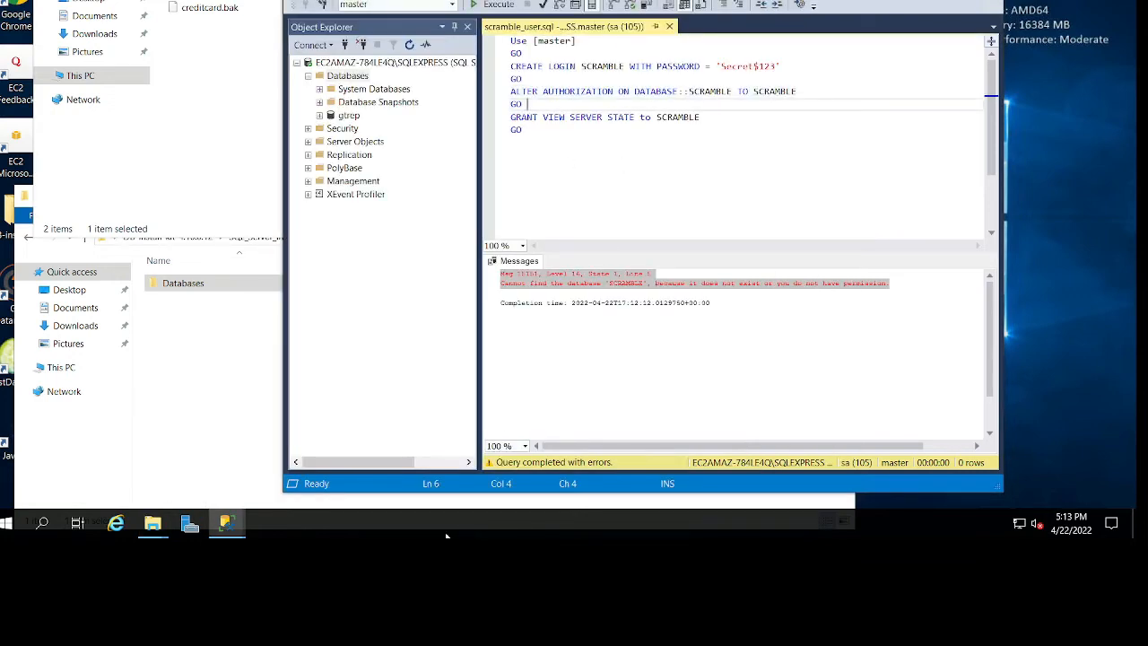
# Return to Locate Backup File and collapse the expanded folders back toward the C: drive root
pyautogui.moveTo(227, 521)
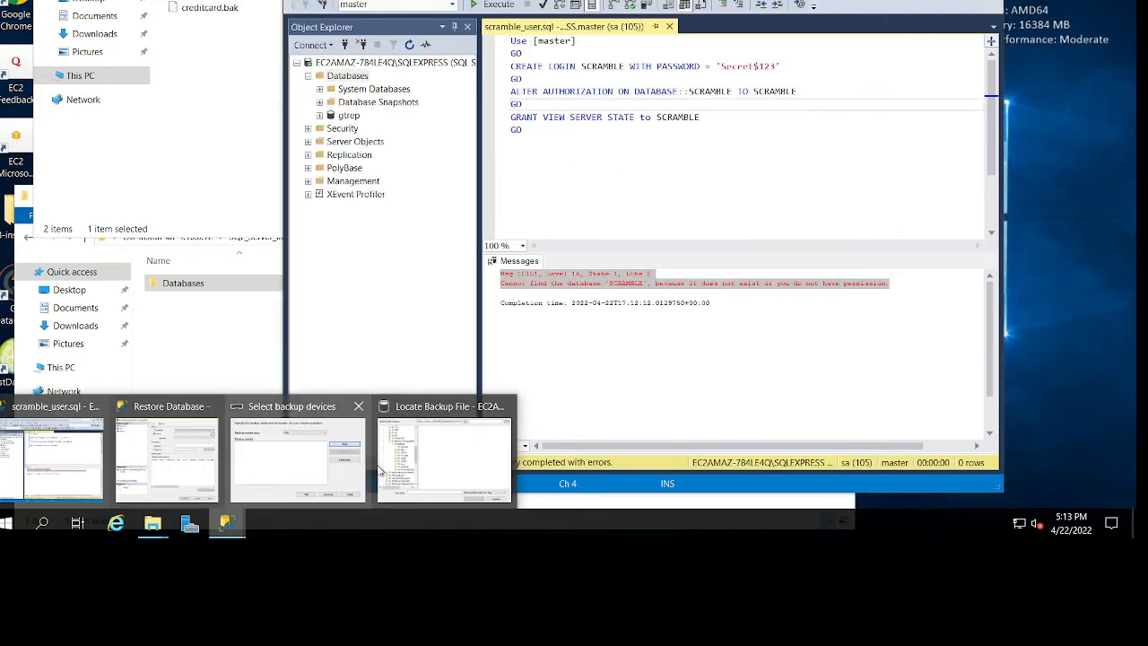
pyautogui.click(432, 460)
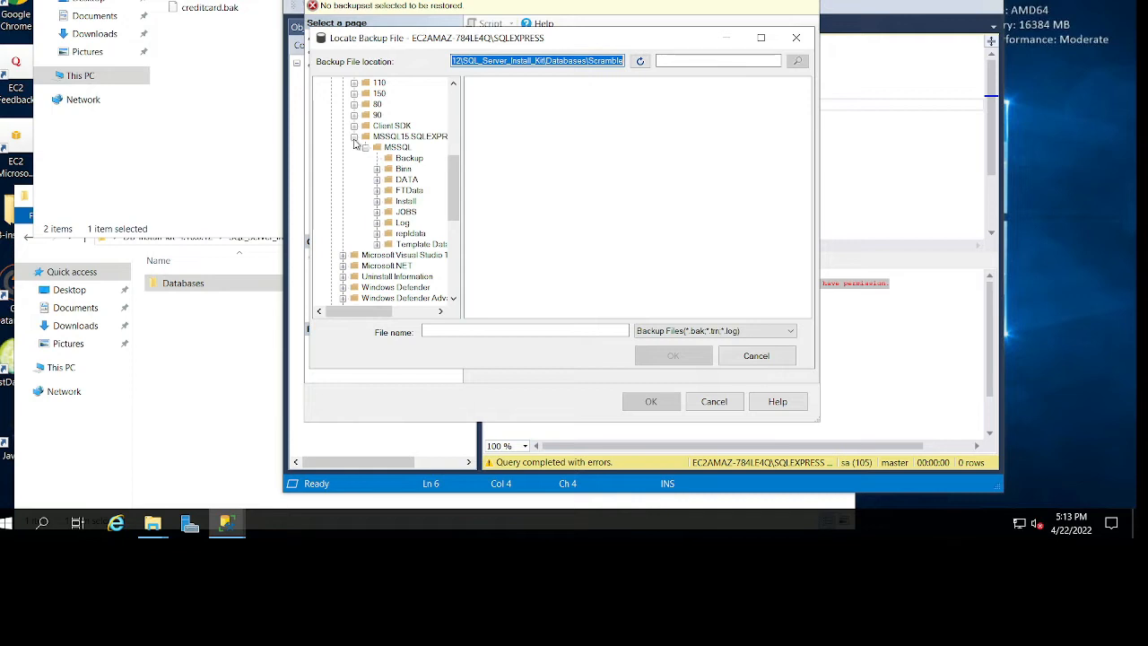
pyautogui.click(355, 138)
pyautogui.scroll(7, 352, 158)
pyautogui.click(332, 191)
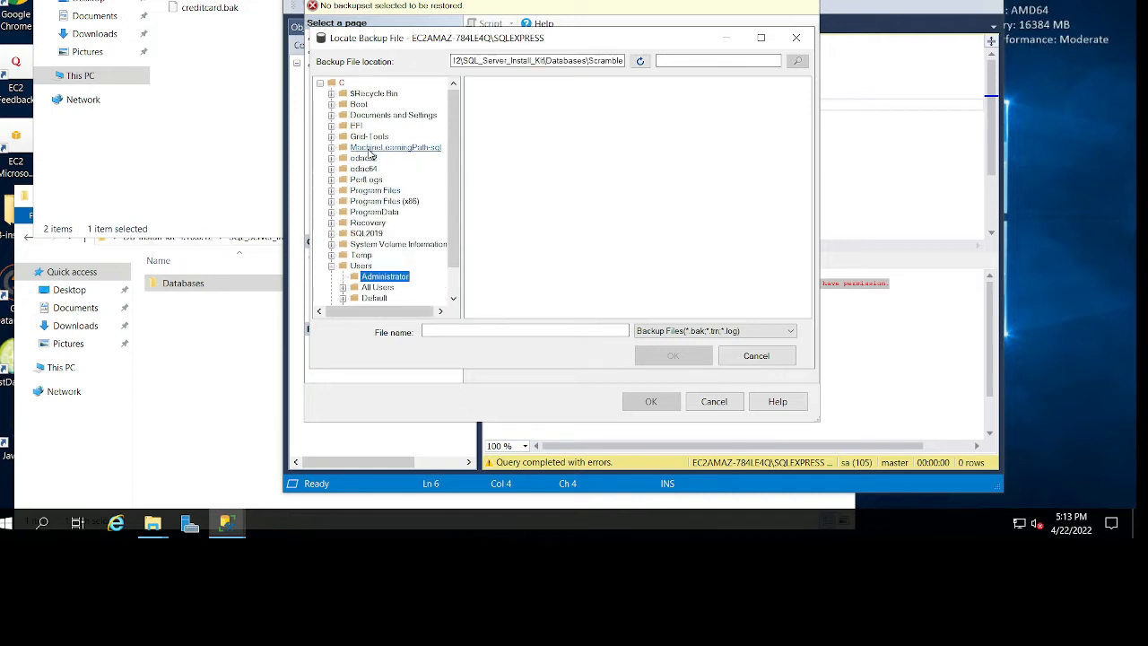
pyautogui.scroll(-1, 370, 154)
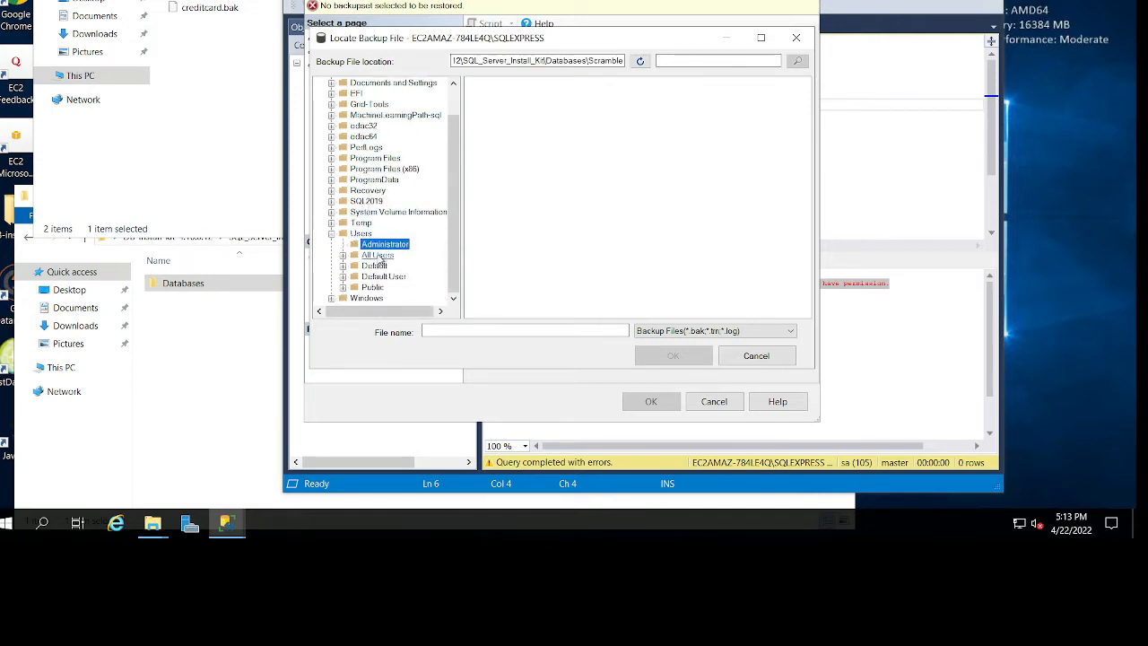
pyautogui.click(343, 266)
pyautogui.scroll(-5, 381, 206)
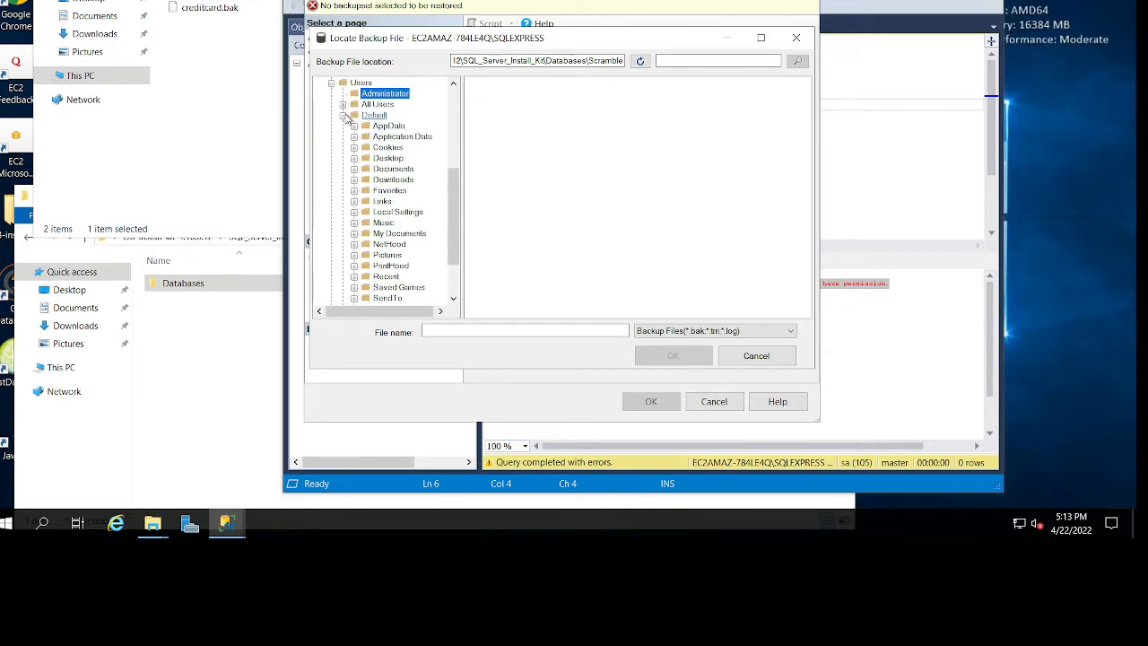
pyautogui.click(342, 115)
pyautogui.click(331, 234)
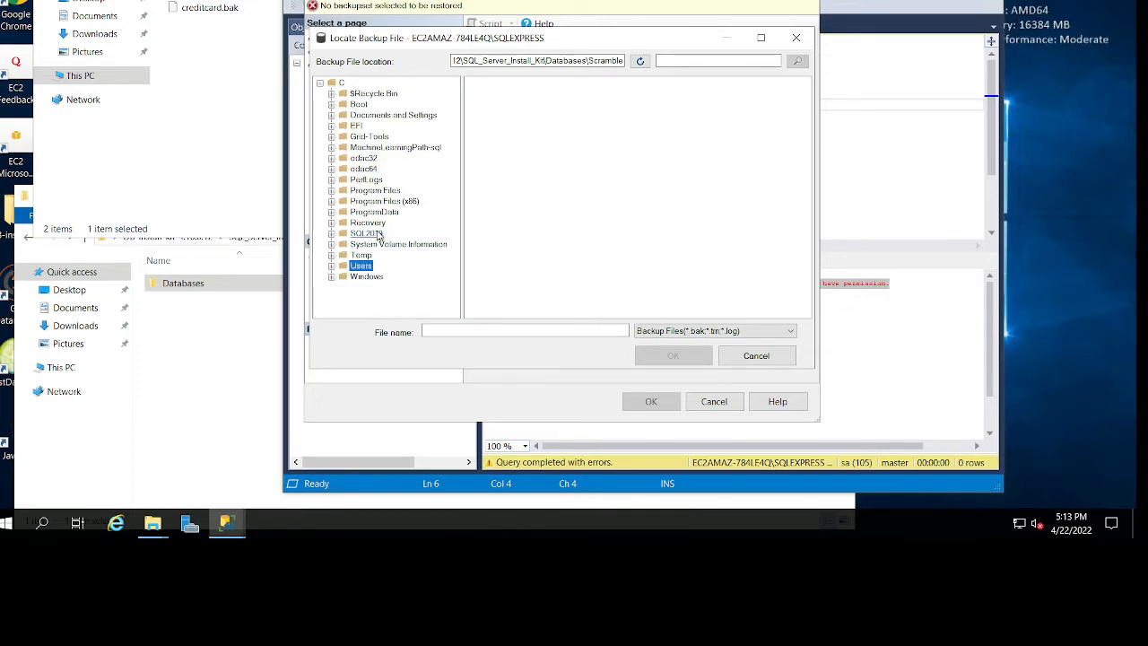
# Browse to C:\Temp\Databases\Scramble and confirm SCRAMBLE.BAK as the backup file
pyautogui.click(362, 256)
pyautogui.doubleClick(501, 84)
pyautogui.doubleClick(494, 103)
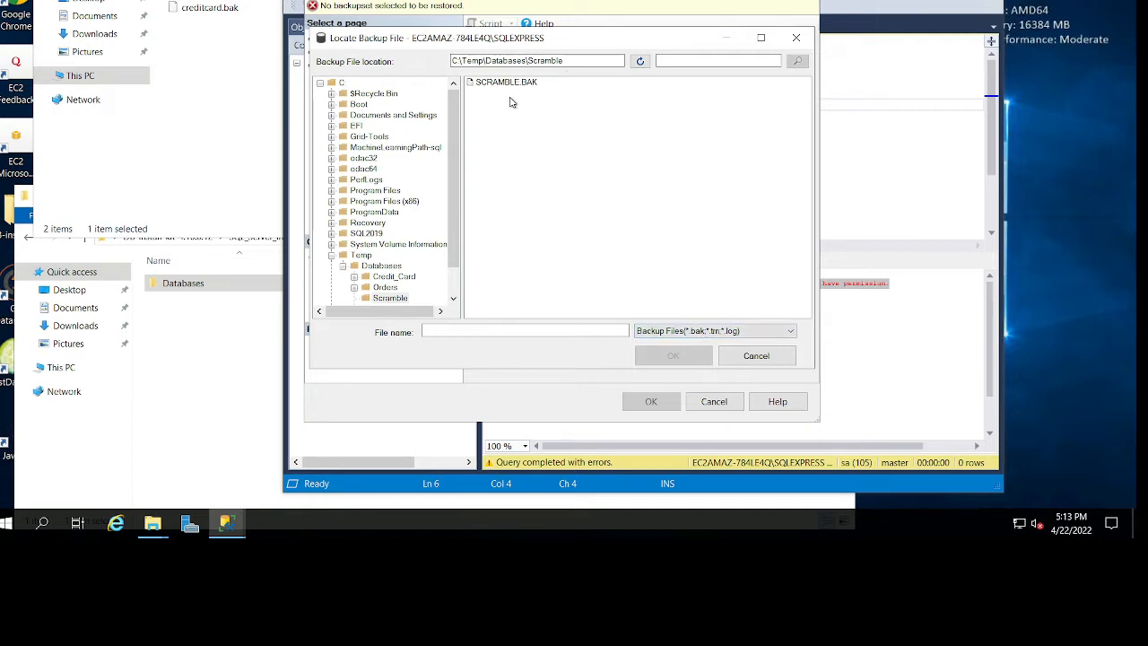
pyautogui.click(520, 82)
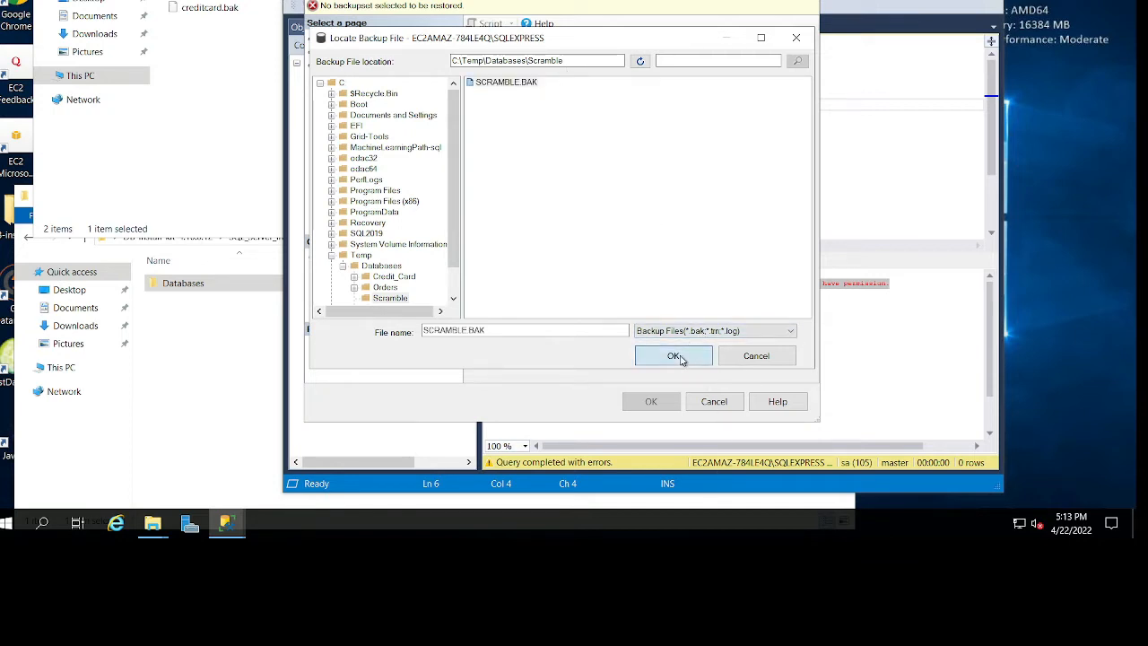
pyautogui.click(674, 356)
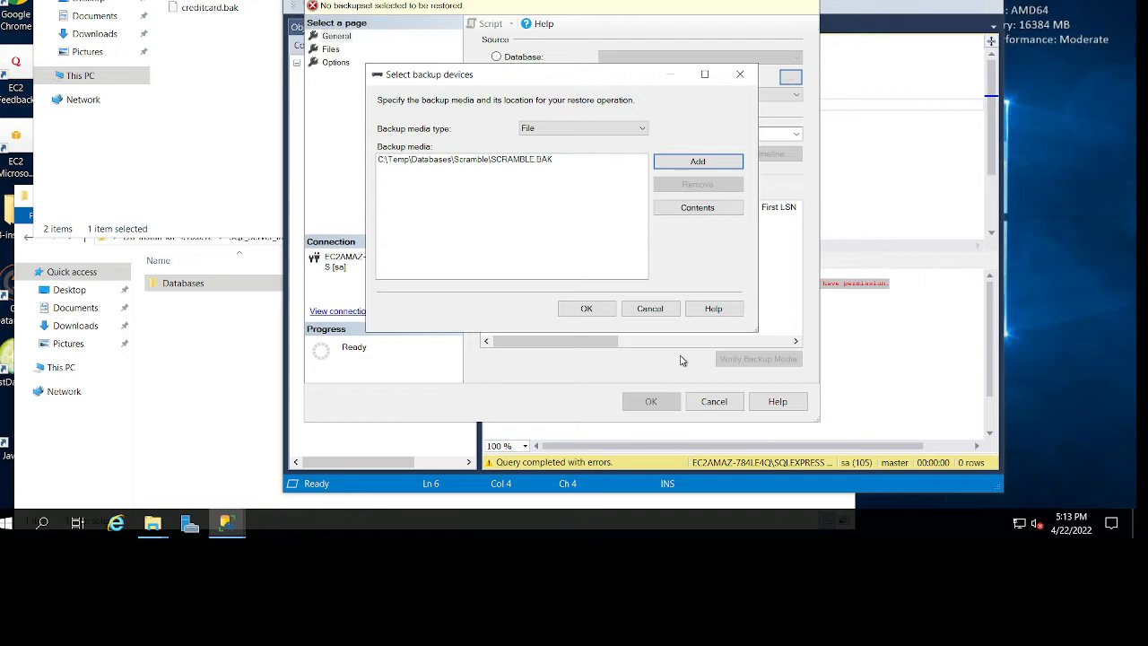
# Accept SCRAMBLE.BAK, then add both backups from C:\Temp\Databases\Credit_Card to the media list
pyautogui.click(587, 307)
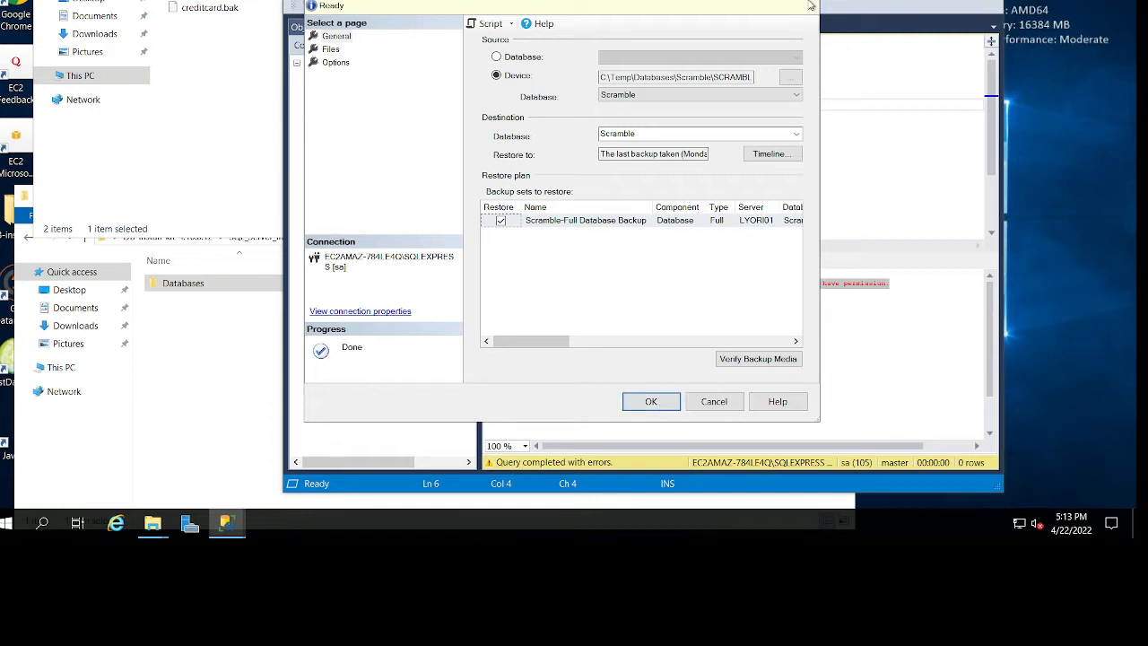
pyautogui.click(790, 77)
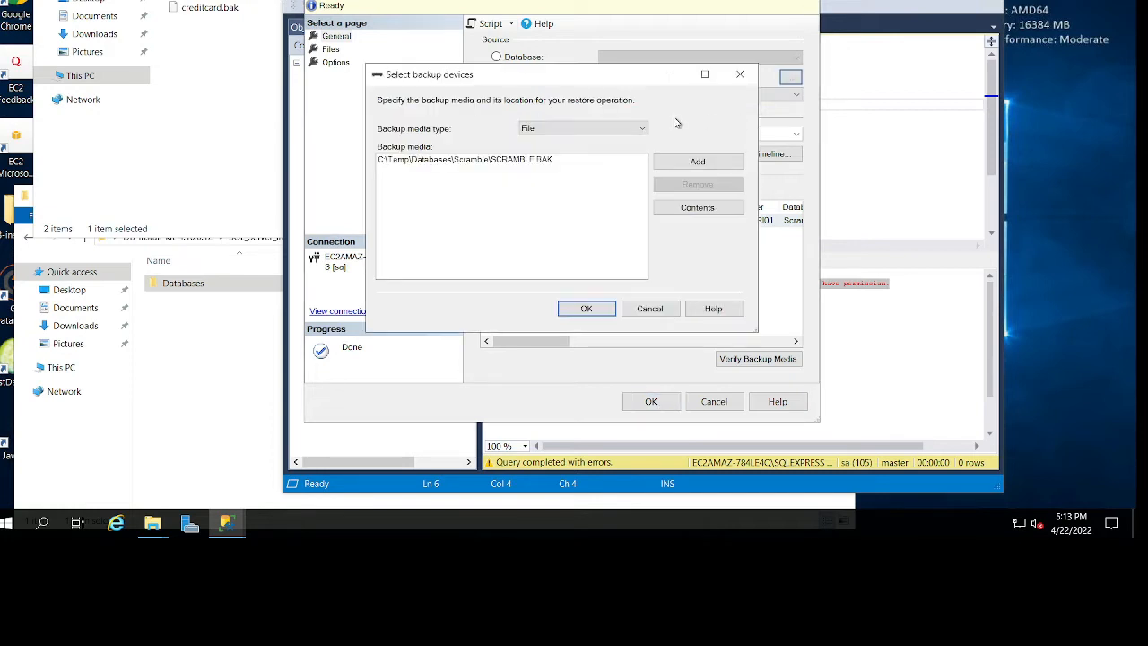
pyautogui.click(697, 161)
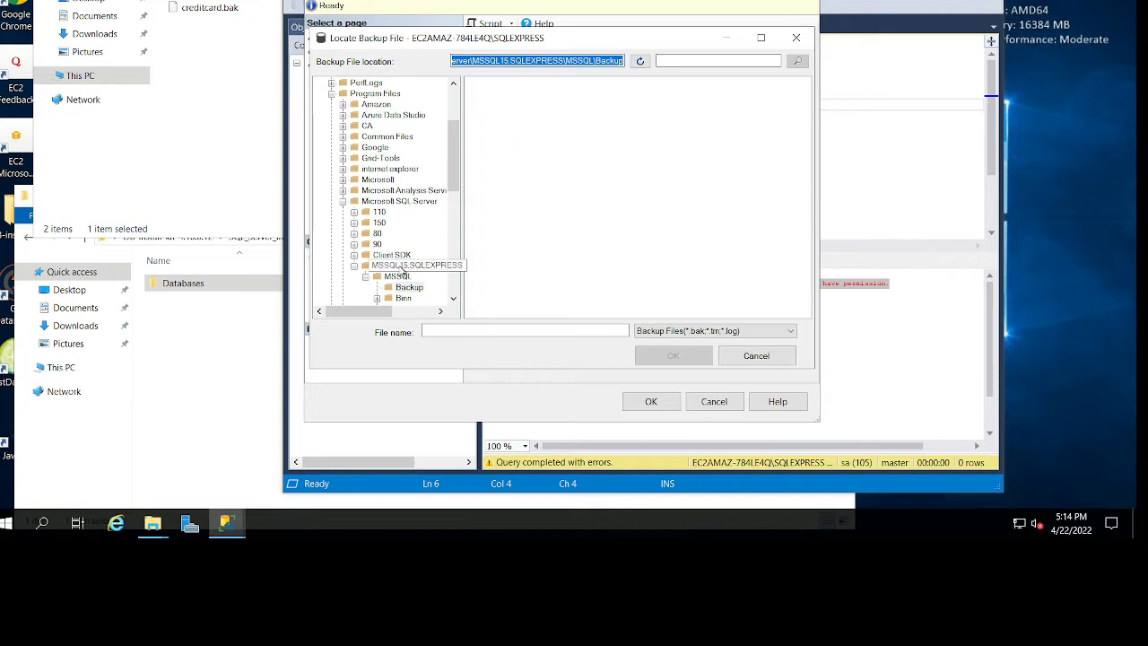
pyautogui.scroll(-5, 358, 229)
pyautogui.scroll(-4, 360, 280)
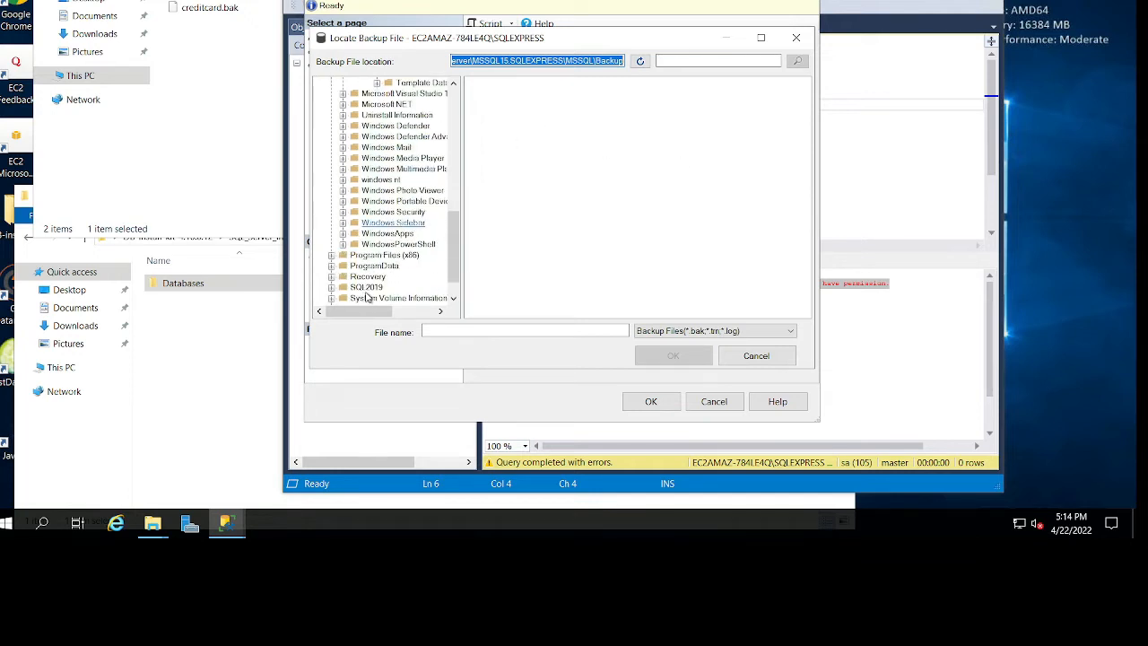
pyautogui.doubleClick(361, 278)
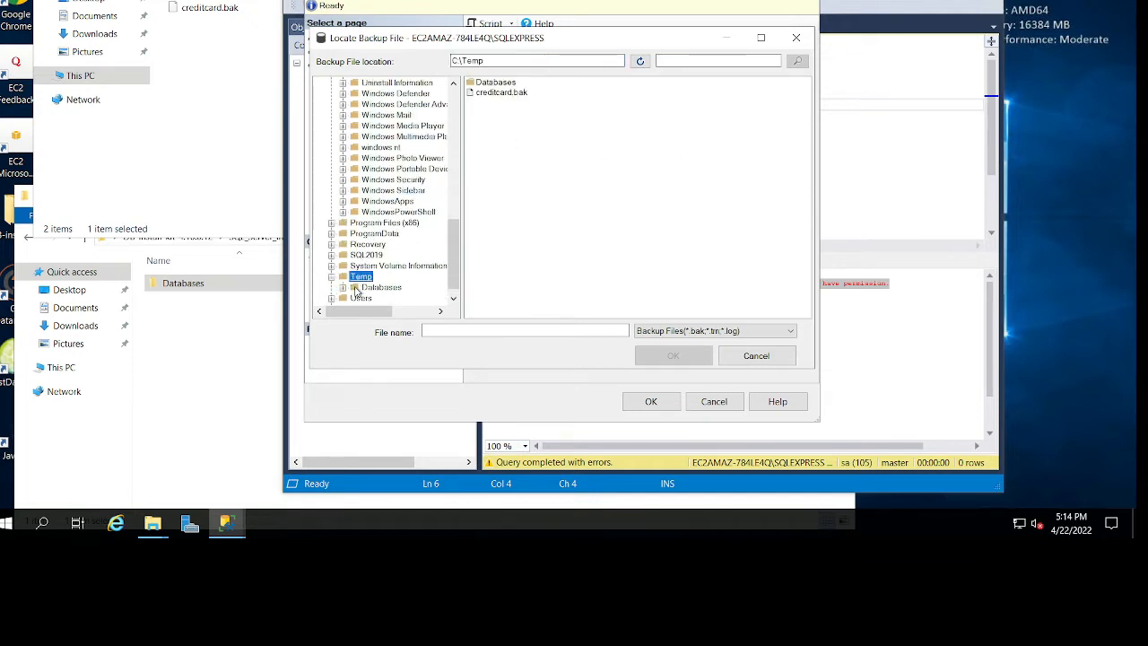
pyautogui.doubleClick(378, 287)
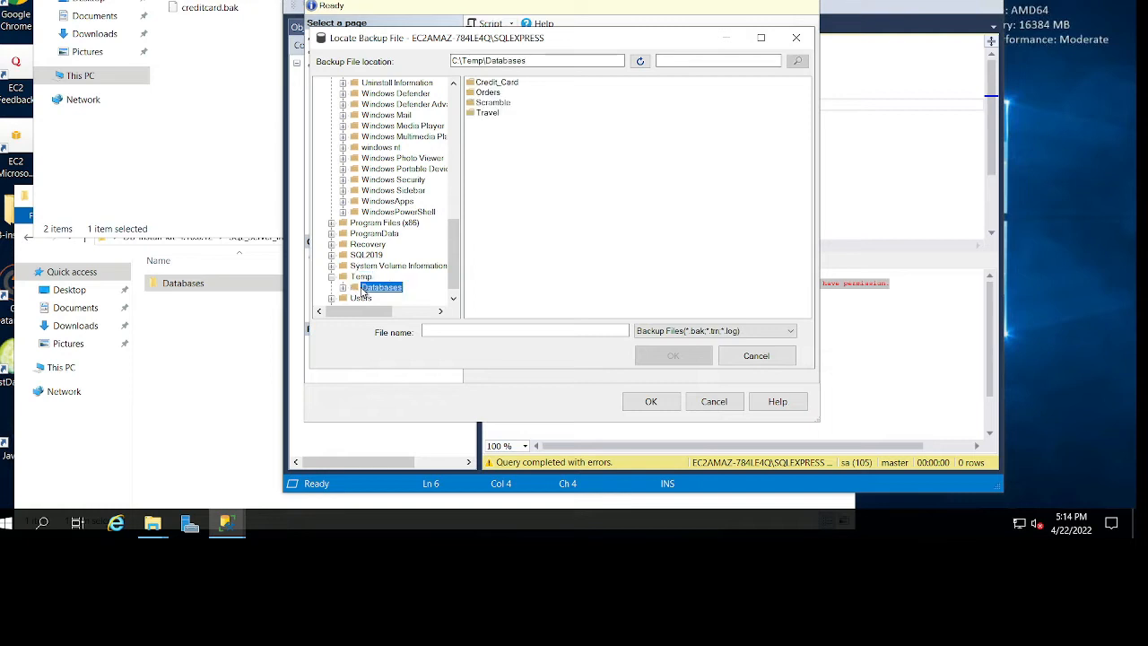
pyautogui.doubleClick(512, 83)
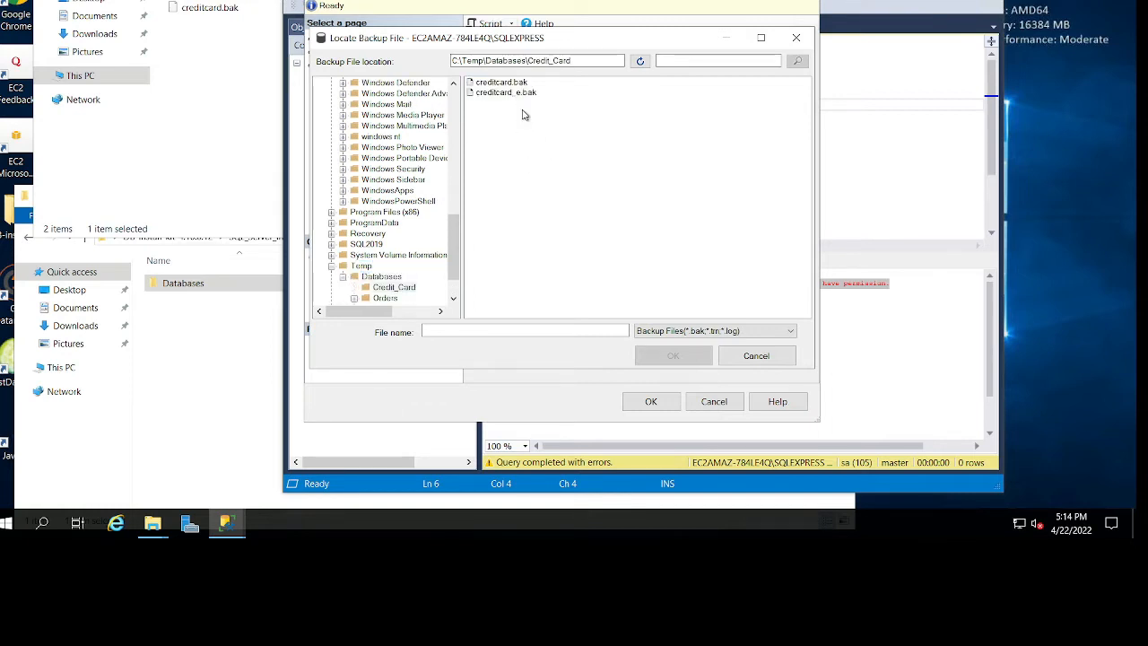
pyautogui.moveTo(514, 118); pyautogui.dragTo(508, 83)
pyautogui.click(673, 355)
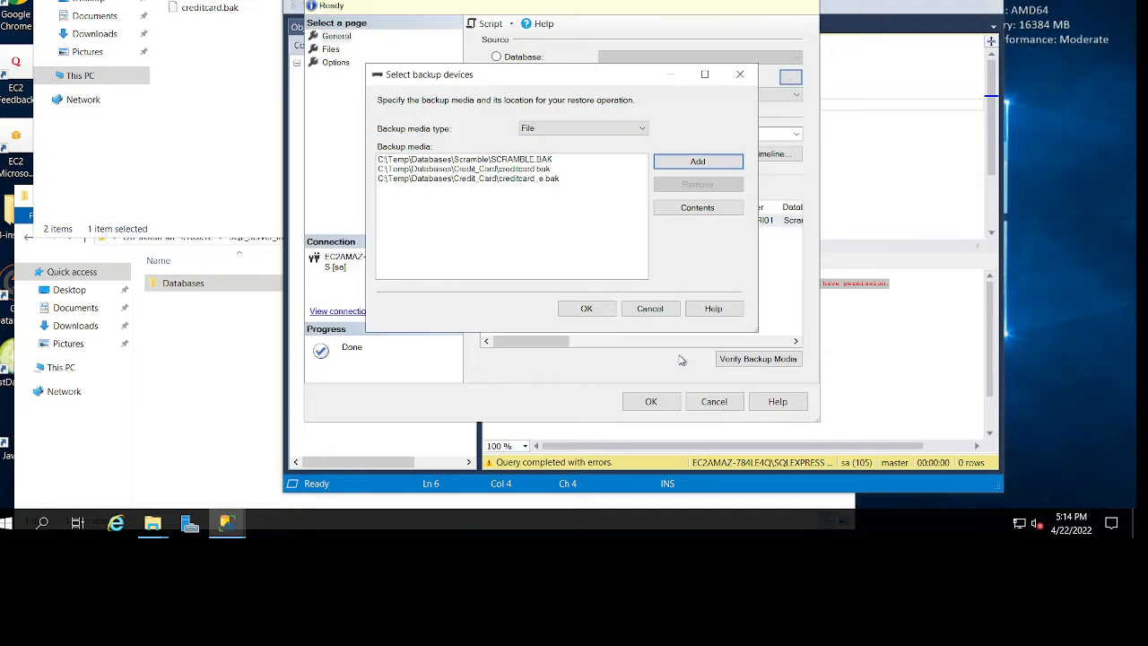
pyautogui.click(587, 309)
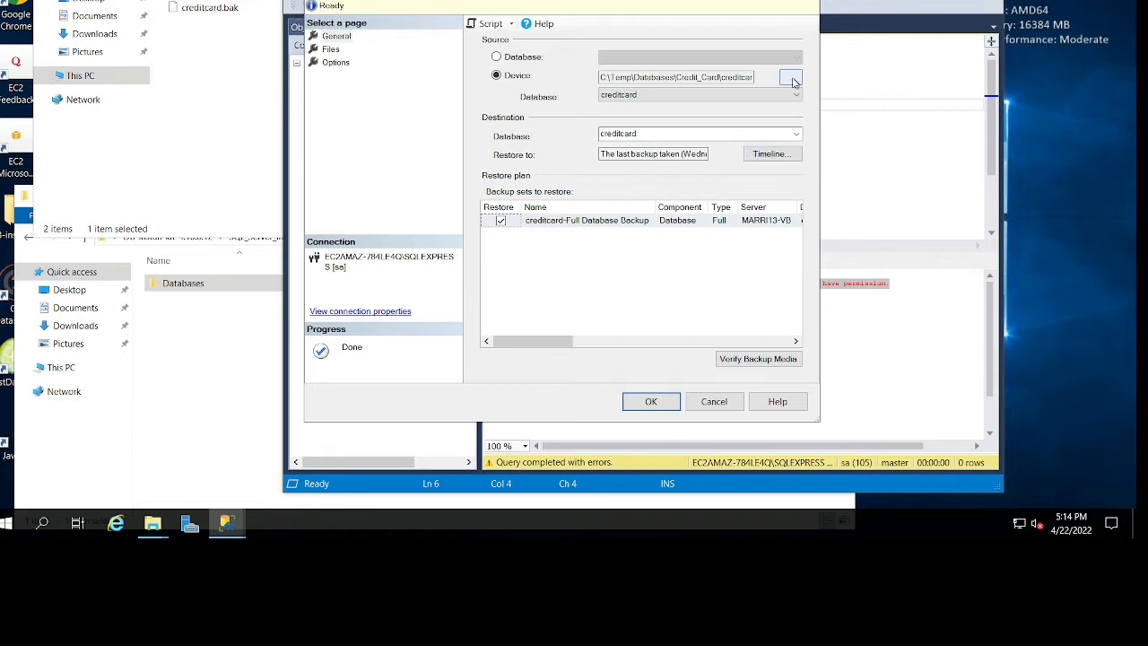
# Remove creditcard_e.bak and creditcard.bak, then restore Scramble from SCRAMBLE.BAK alone
pyautogui.click(791, 80)
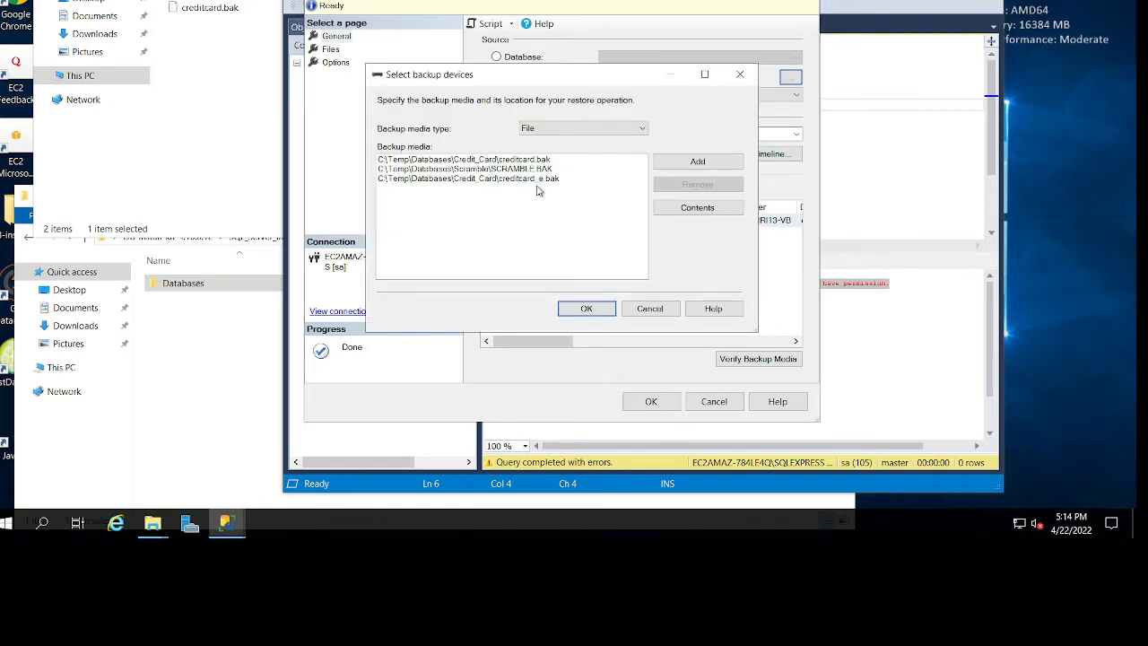
pyautogui.click(538, 178)
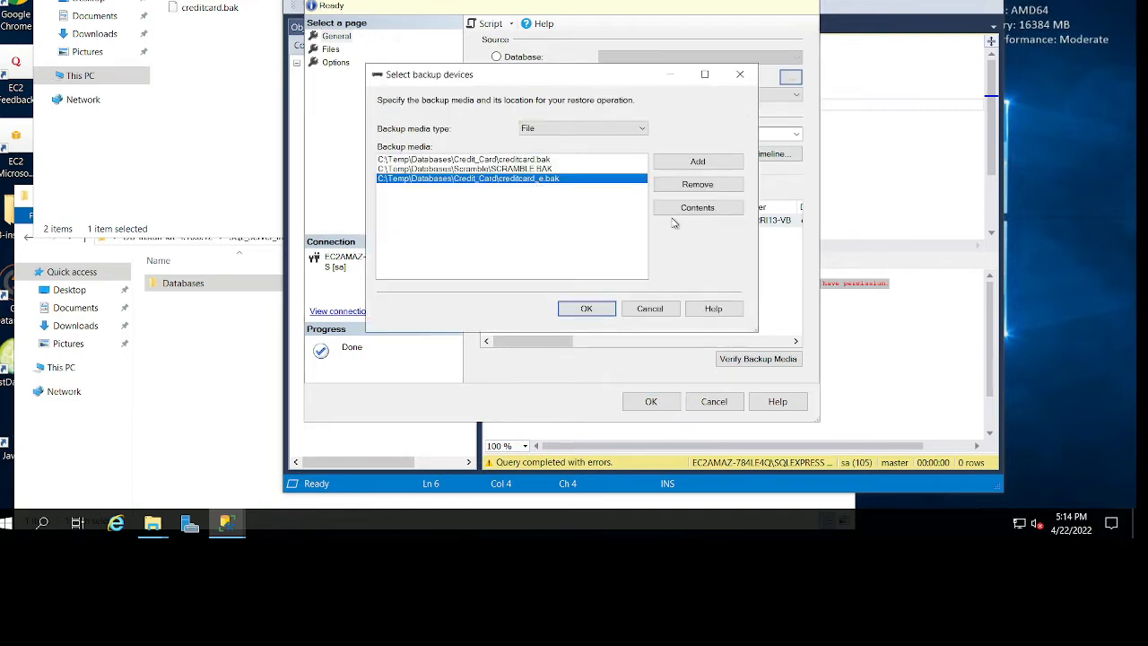
pyautogui.click(707, 185)
pyautogui.click(565, 161)
pyautogui.click(696, 186)
pyautogui.click(610, 306)
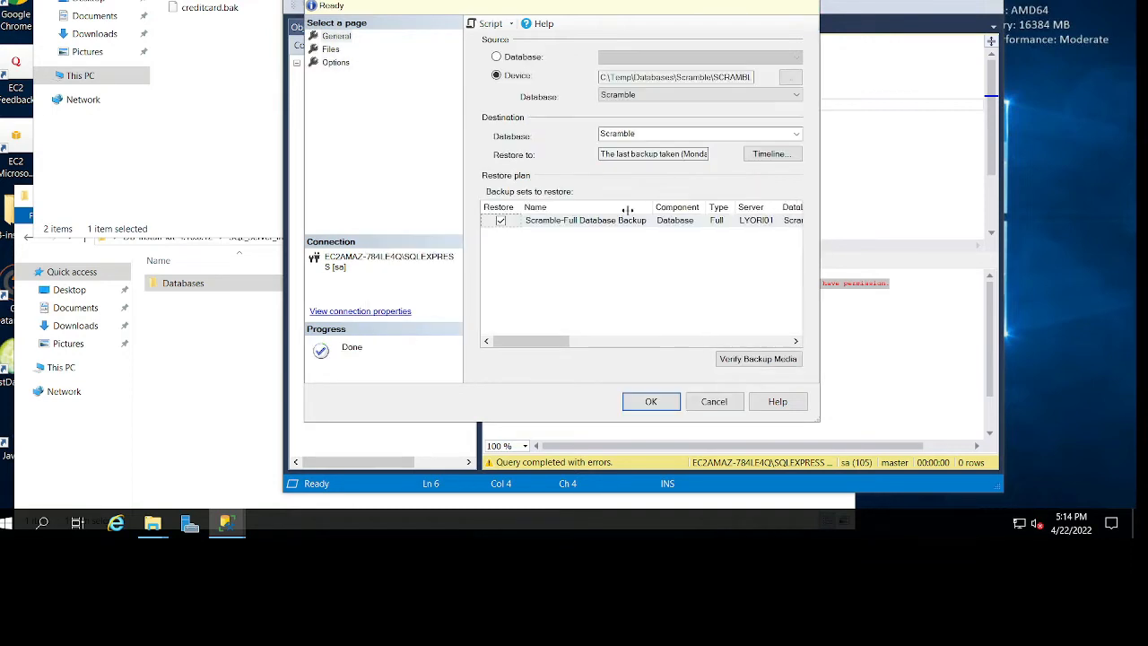
pyautogui.click(652, 401)
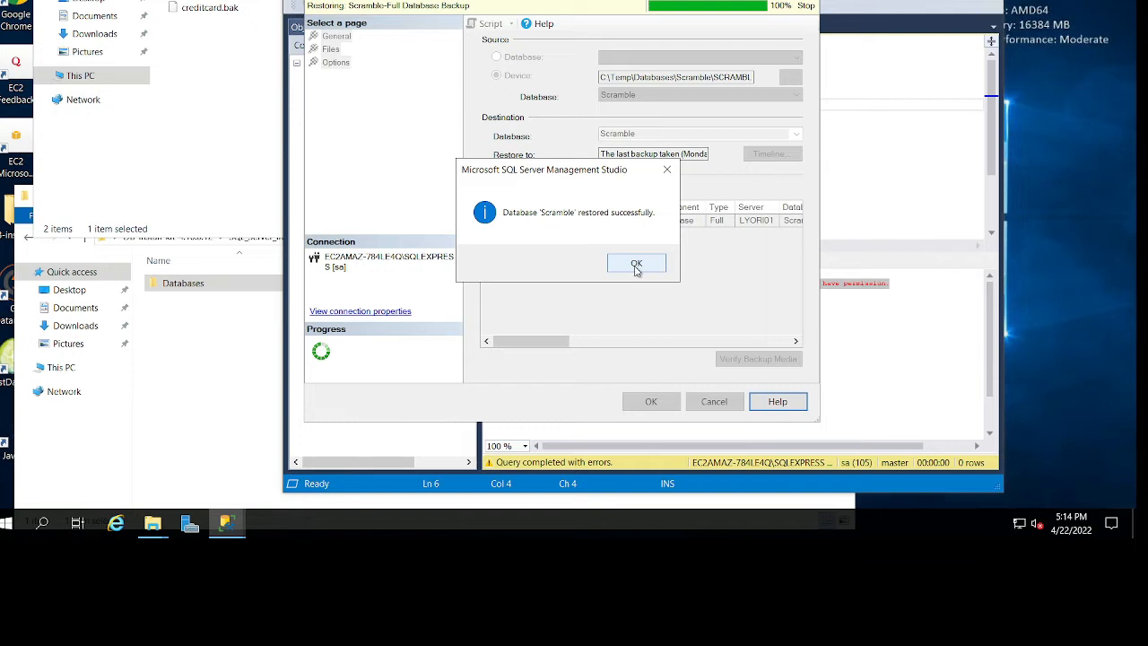
pyautogui.click(638, 265)
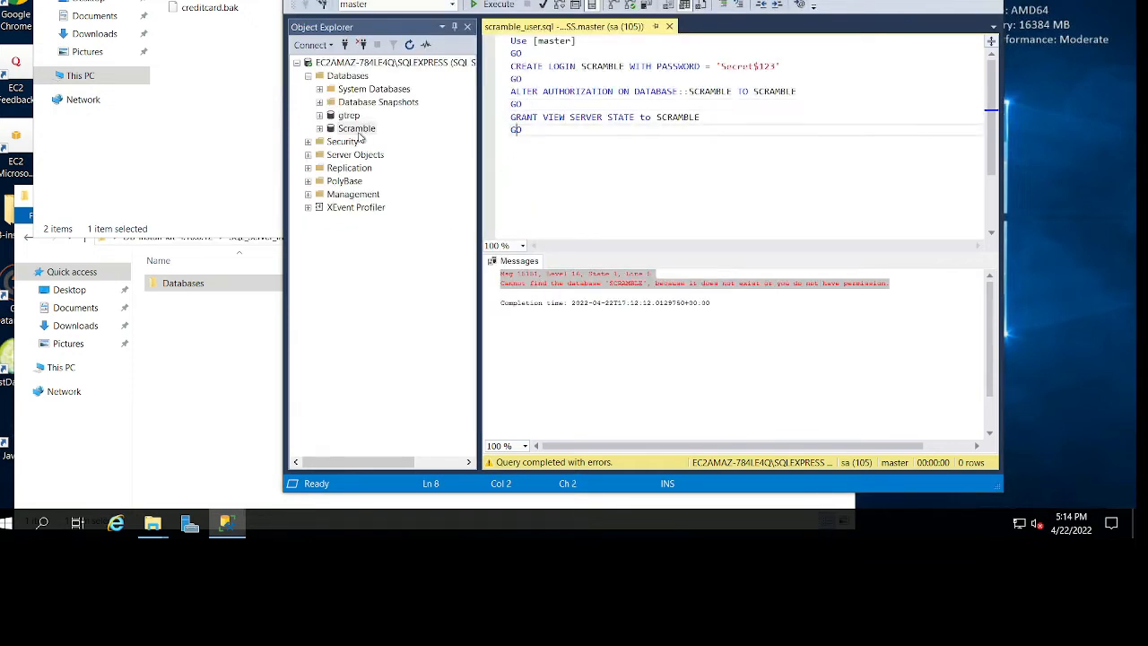
# Expand Scramble's tables and rerun the whole login script, then inspect the resulting error
pyautogui.doubleClick(329, 128)
pyautogui.click(331, 154)
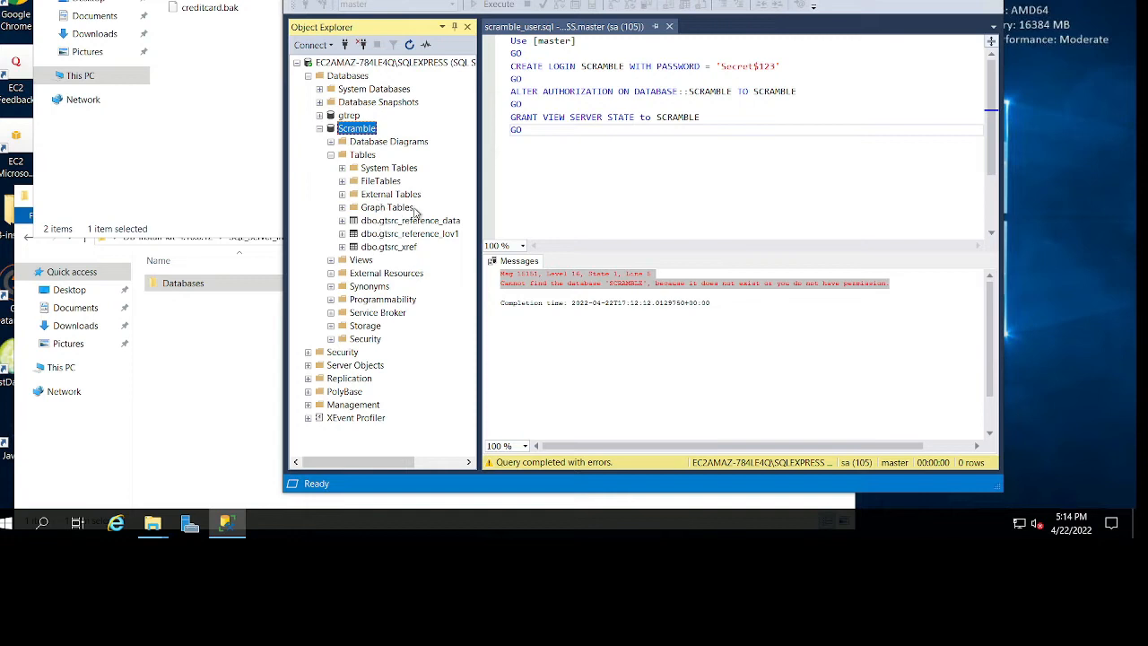
pyautogui.click(609, 170)
pyautogui.hotkey('ctrl', 'a')
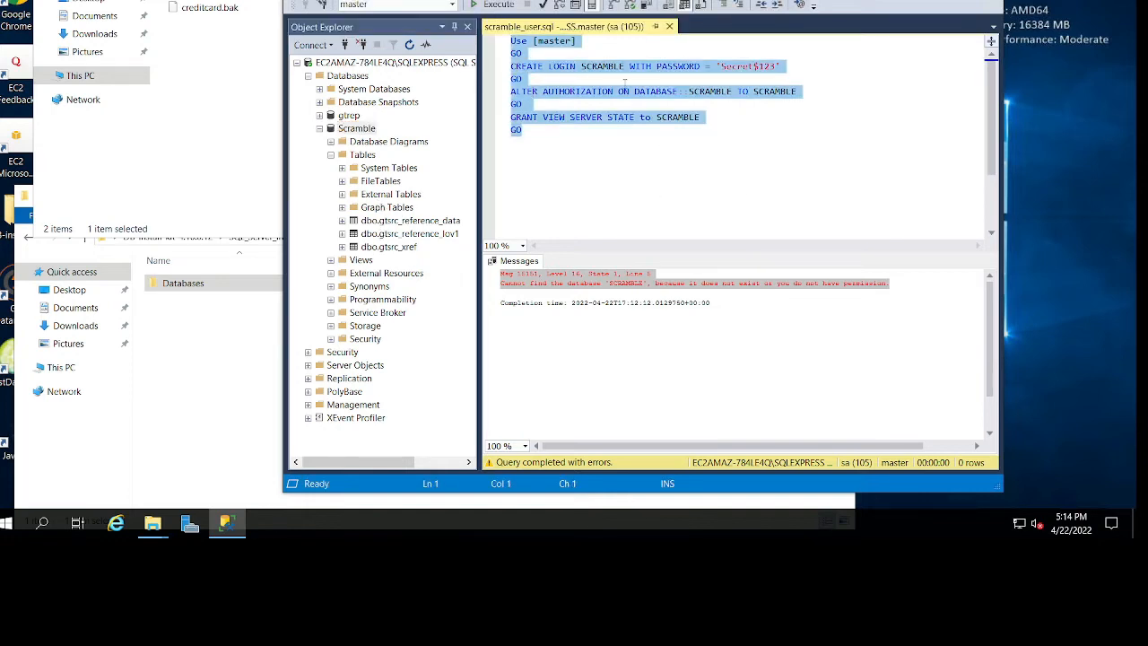
pyautogui.press('F5')
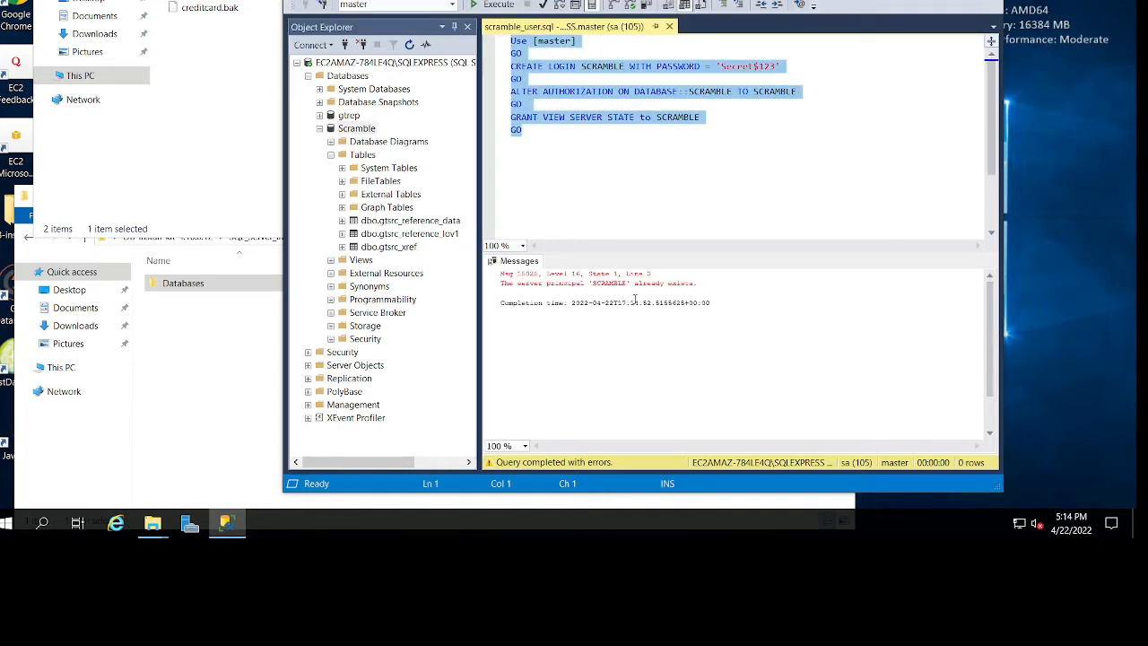
pyautogui.click(635, 299)
pyautogui.moveTo(696, 285); pyautogui.dragTo(589, 284)
pyautogui.doubleClick(591, 284)
pyautogui.click(715, 155)
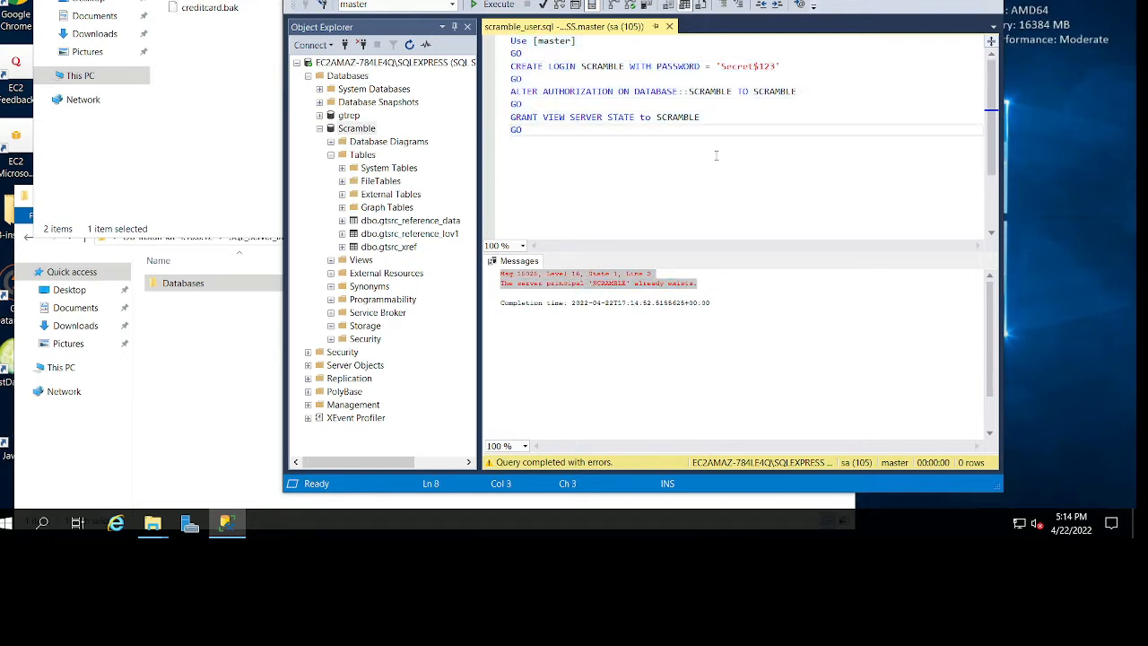
# Try opening dbo.gtsrc_reference_lov1, refreshing Scramble and retrying after the data retrieval error
pyautogui.click(385, 233)
pyautogui.rightClick(385, 234)
pyautogui.click(435, 233)
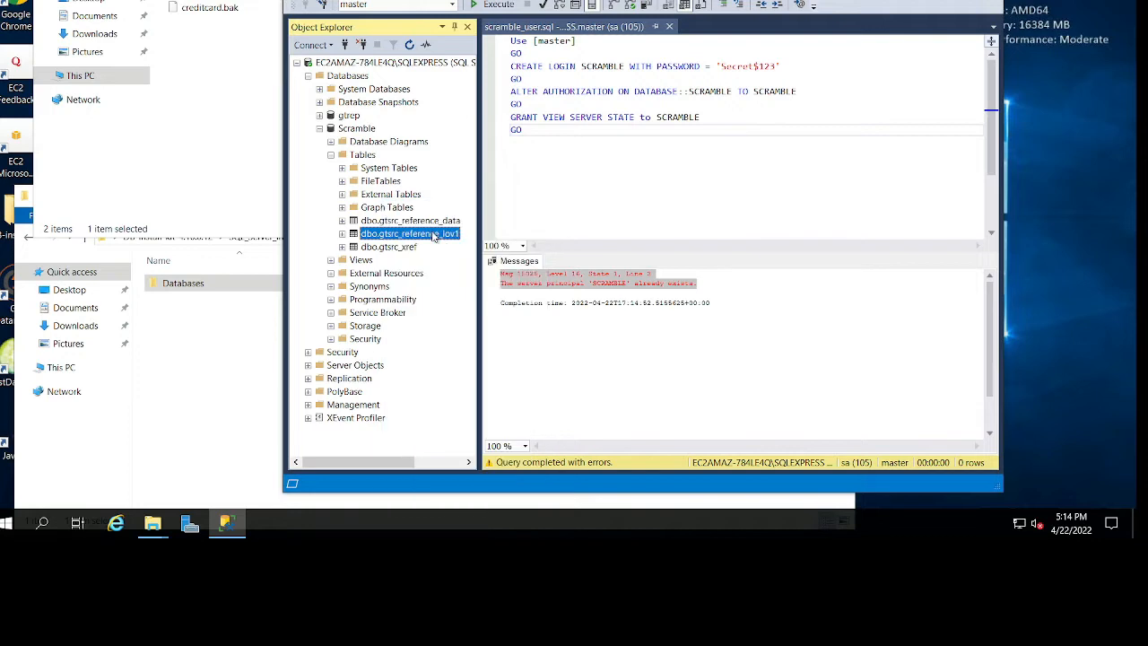
pyautogui.click(841, 283)
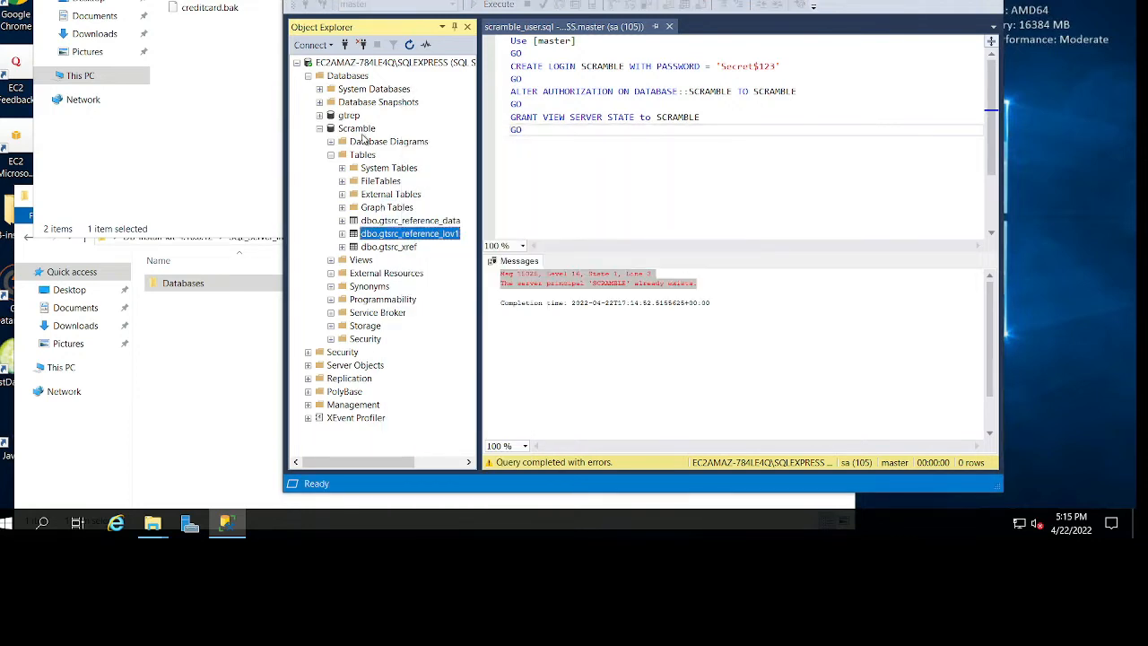
pyautogui.click(358, 130)
pyautogui.click(409, 44)
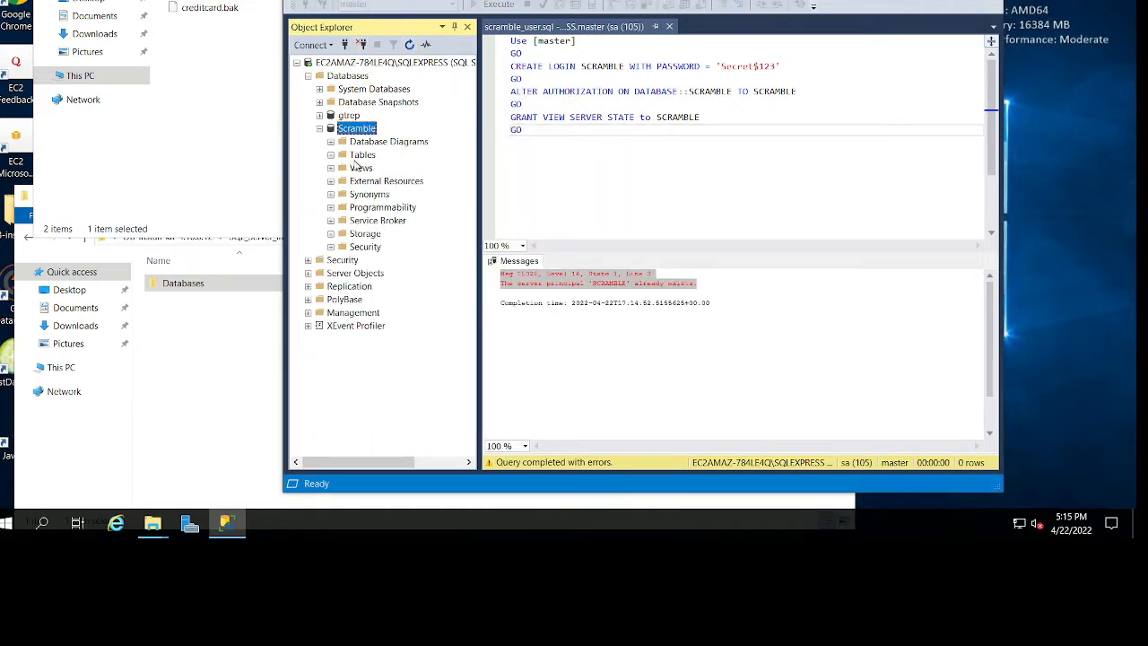
pyautogui.click(330, 156)
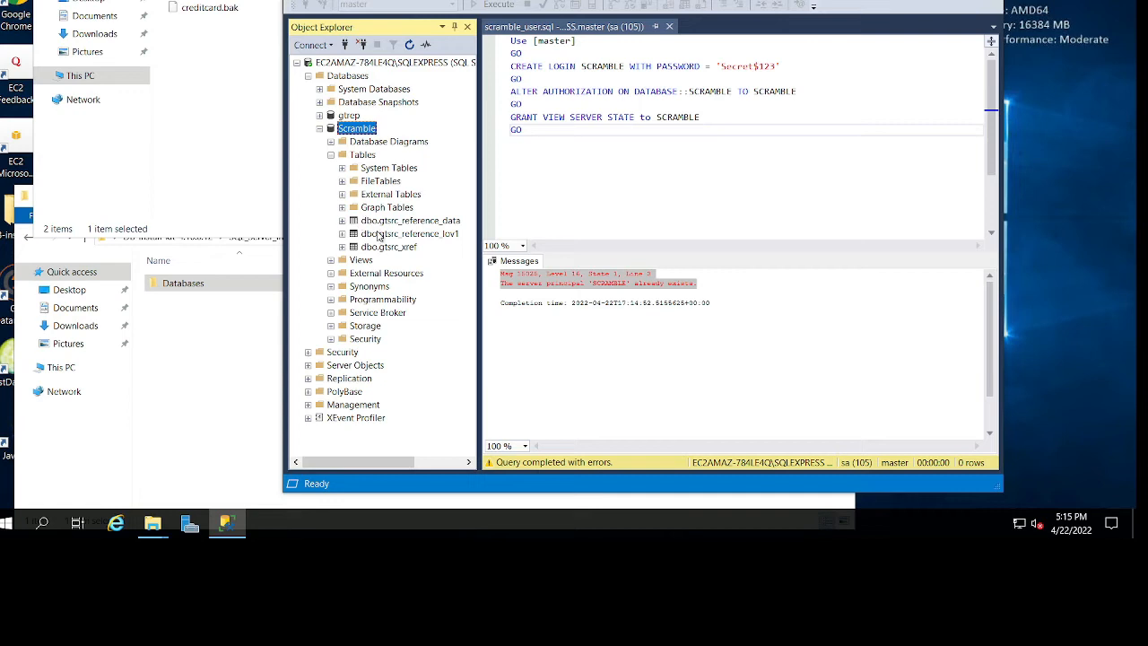
pyautogui.rightClick(378, 235)
pyautogui.click(448, 236)
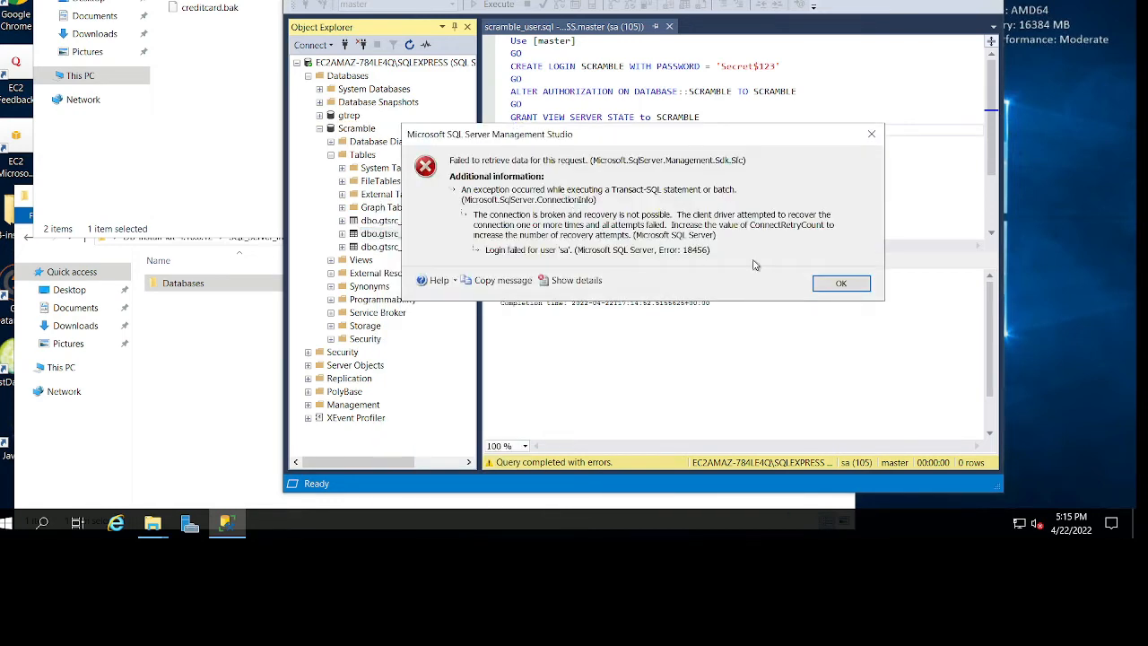
pyautogui.click(843, 287)
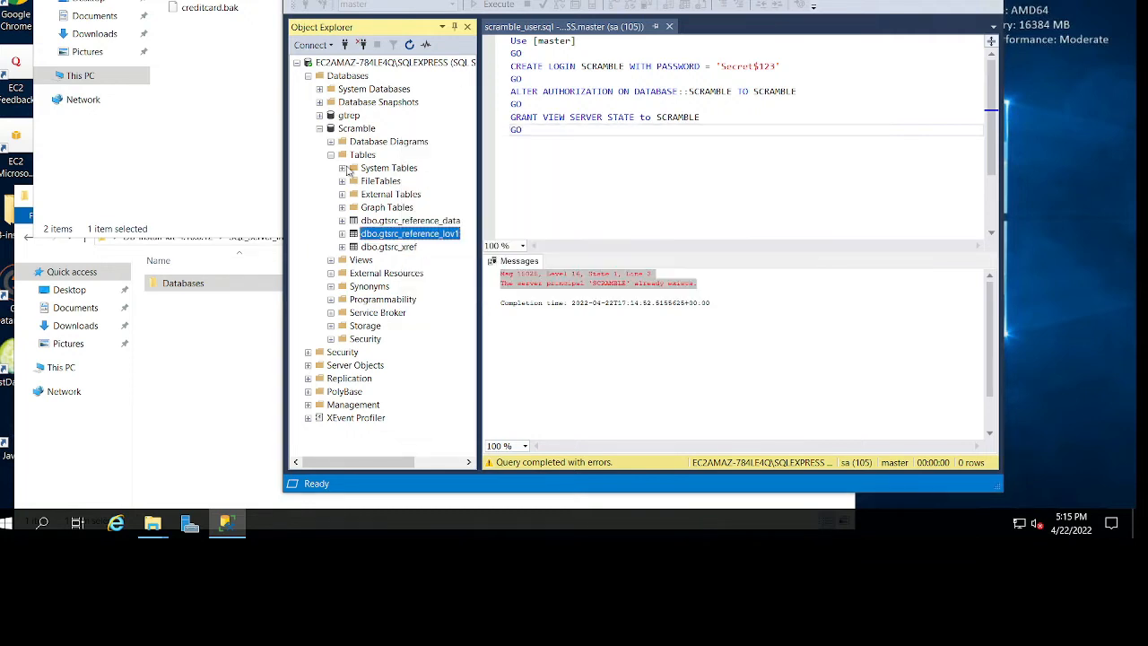
# Attempt Select Top 1000 Rows on dbo.gtsrc_reference_data, dismiss the error, then bring up the Temp folder
pyautogui.rightClick(381, 224)
pyautogui.click(471, 234)
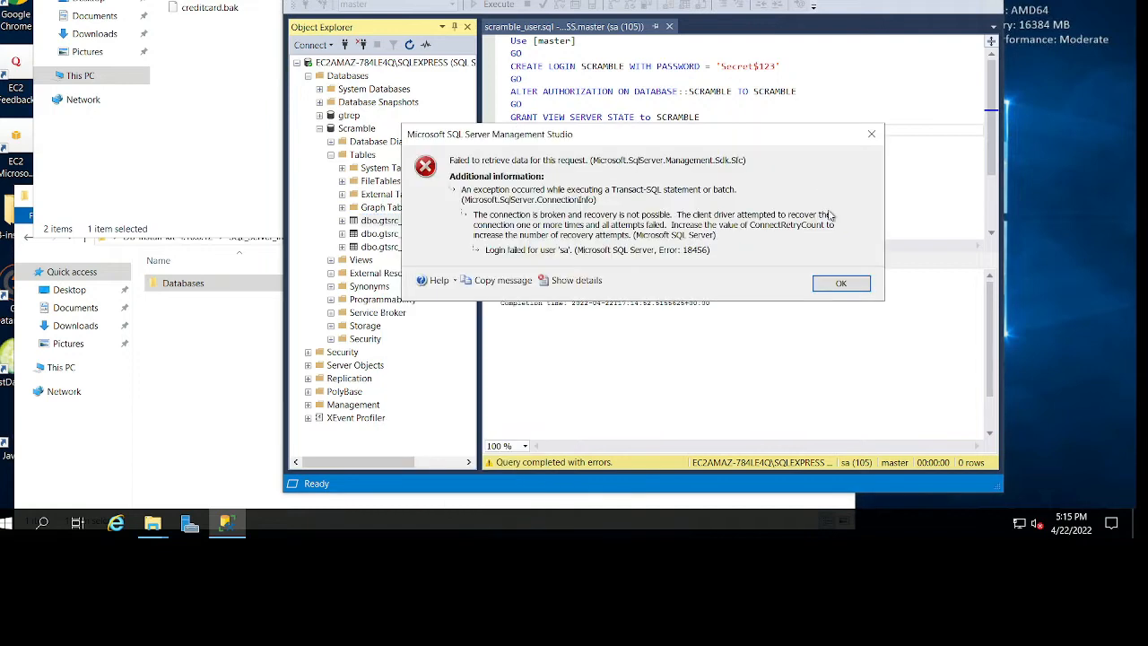
pyautogui.click(833, 287)
pyautogui.click(529, 170)
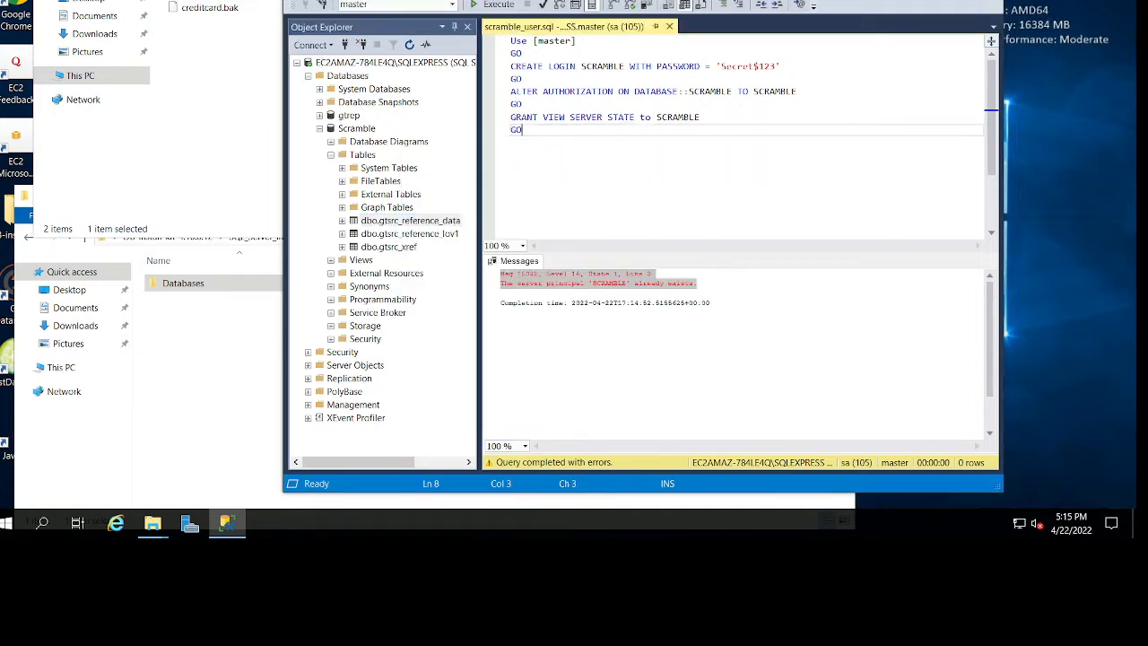
pyautogui.moveTo(322, 0); pyautogui.dragTo(694, 9)
# Copy the stored sa password from sa.txt and minimize Notepad
pyautogui.doubleClick(66, 5)
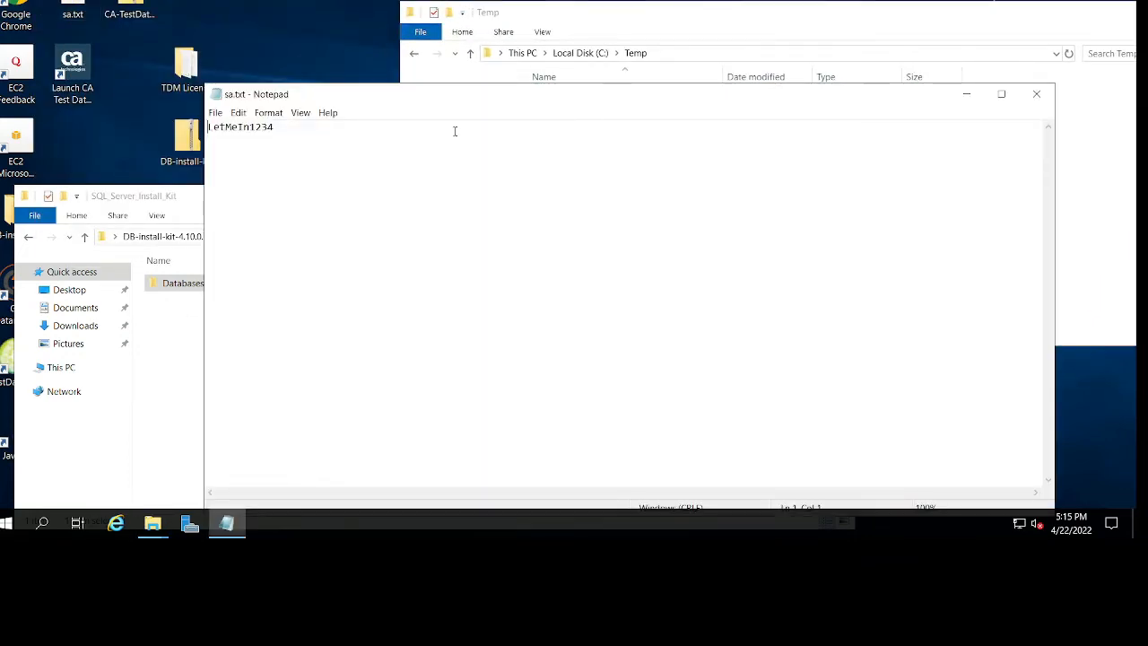
pyautogui.moveTo(275, 128); pyautogui.dragTo(207, 128)
pyautogui.rightClick(235, 123)
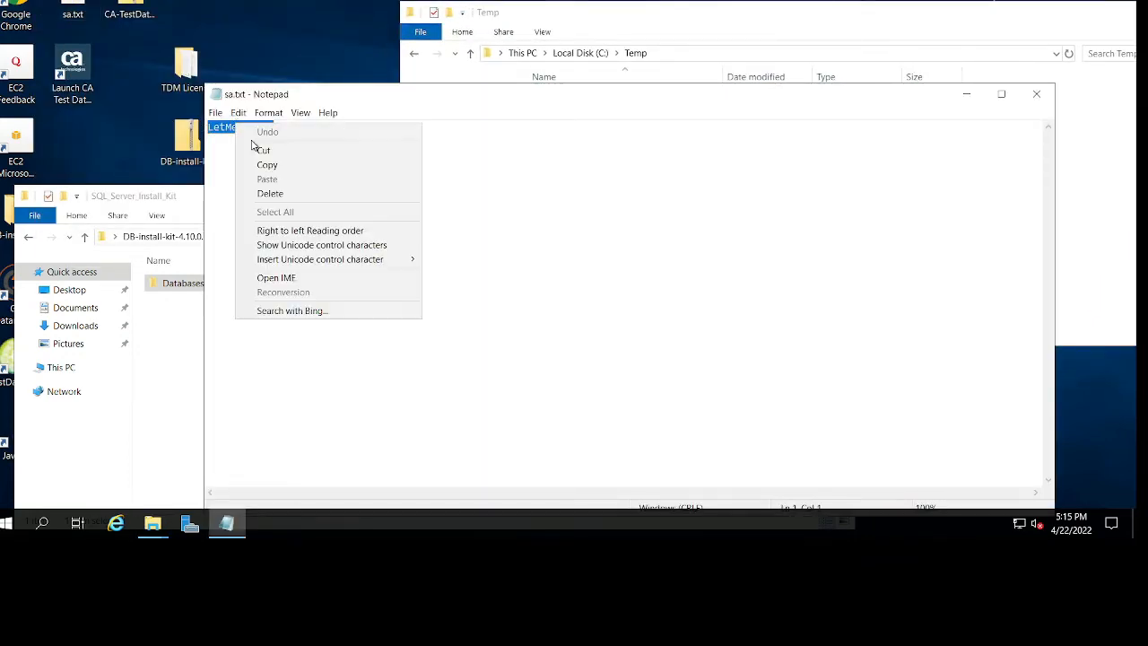
pyautogui.click(286, 173)
pyautogui.click(965, 94)
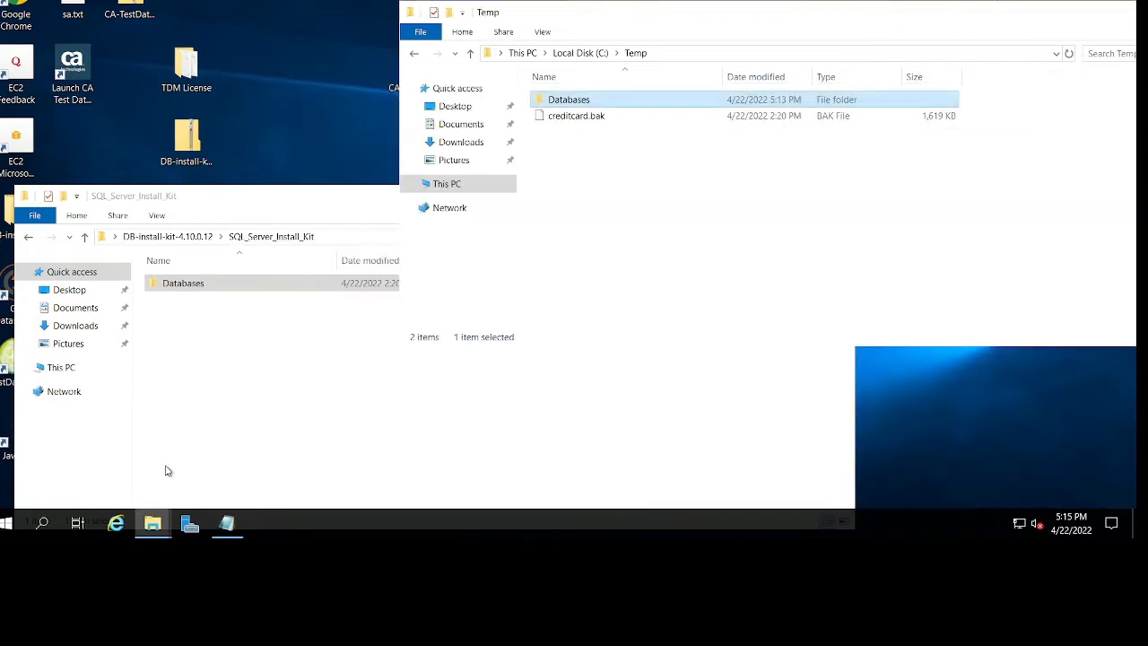
# Launch SQL Server Management Studio from the Start menu by typing 'ss'
pyautogui.press('super')
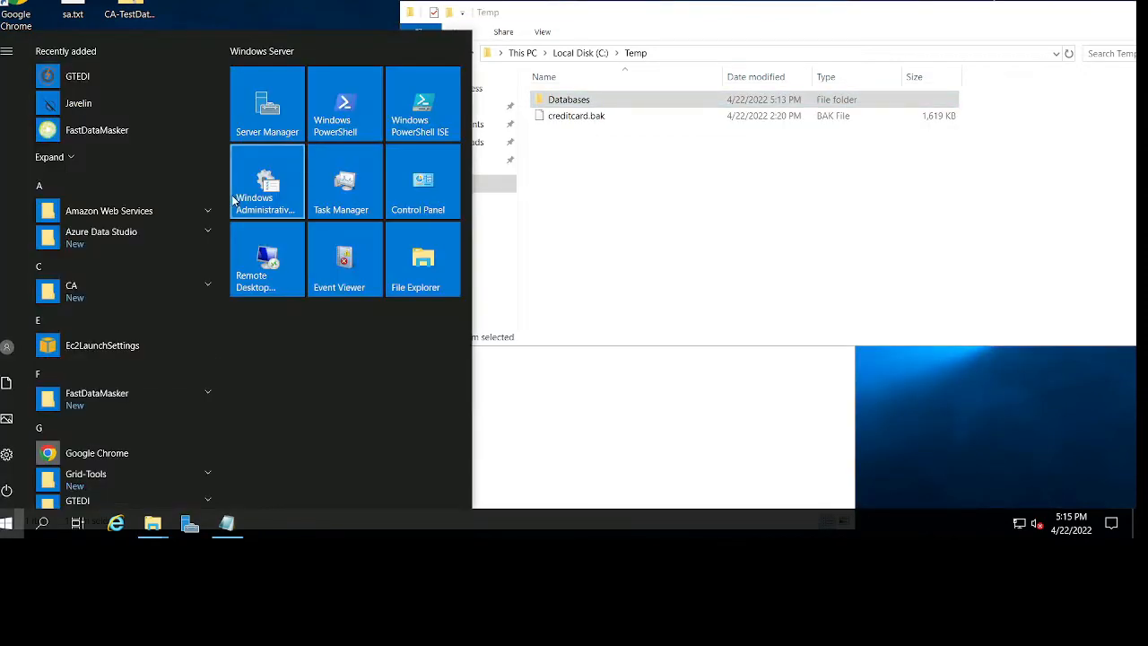
pyautogui.write('ss')
pyautogui.press('Return')
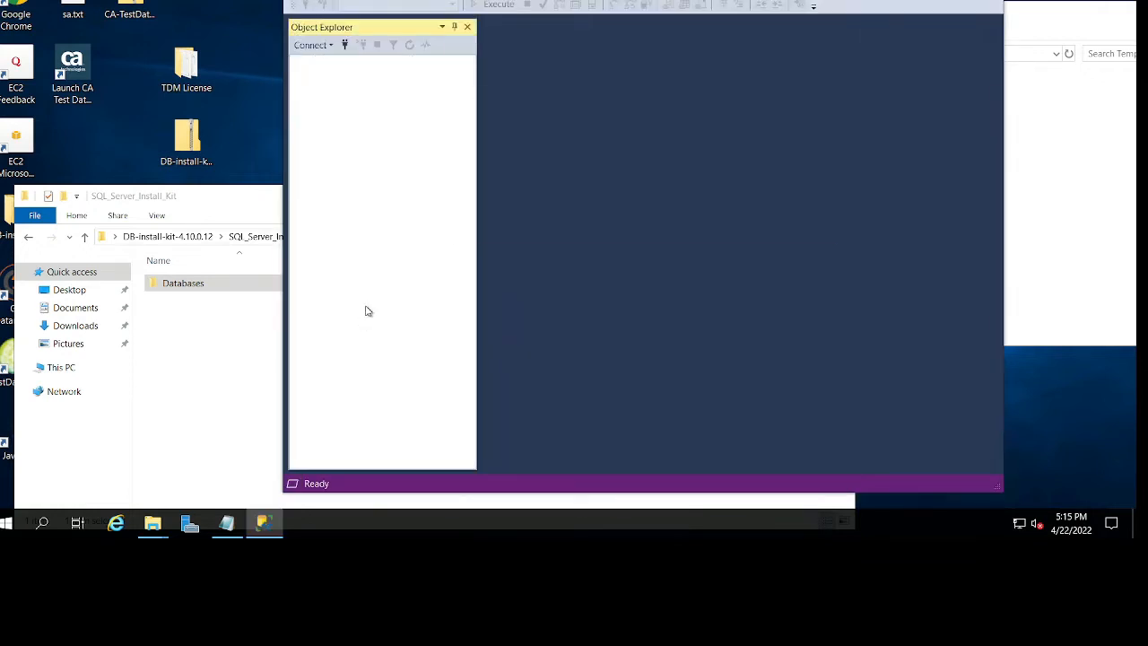
# Connect to SQLEXPRESS and open the CREDITCARD login's properties under Security > Logins
pyautogui.click(603, 224)
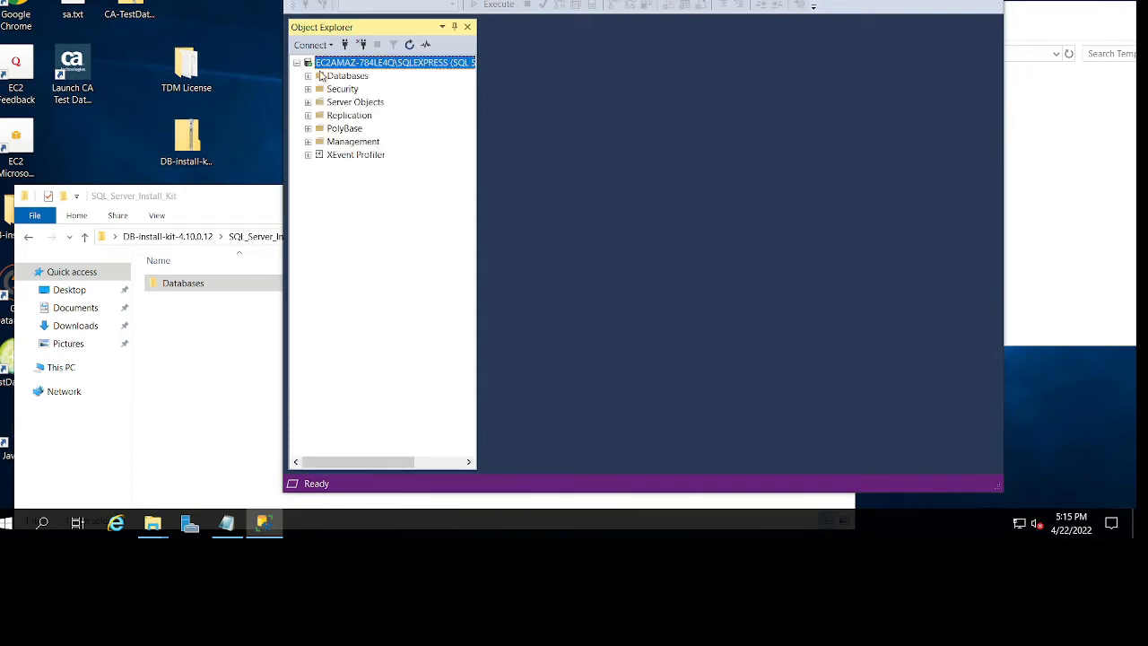
pyautogui.click(307, 89)
pyautogui.click(319, 102)
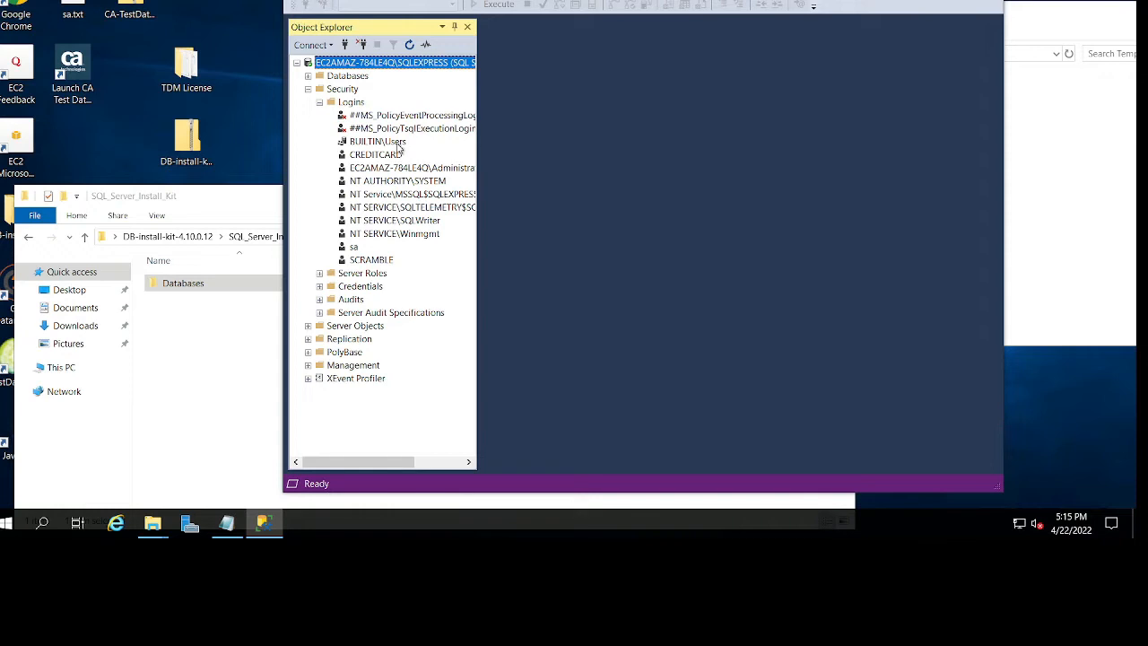
pyautogui.click(395, 155)
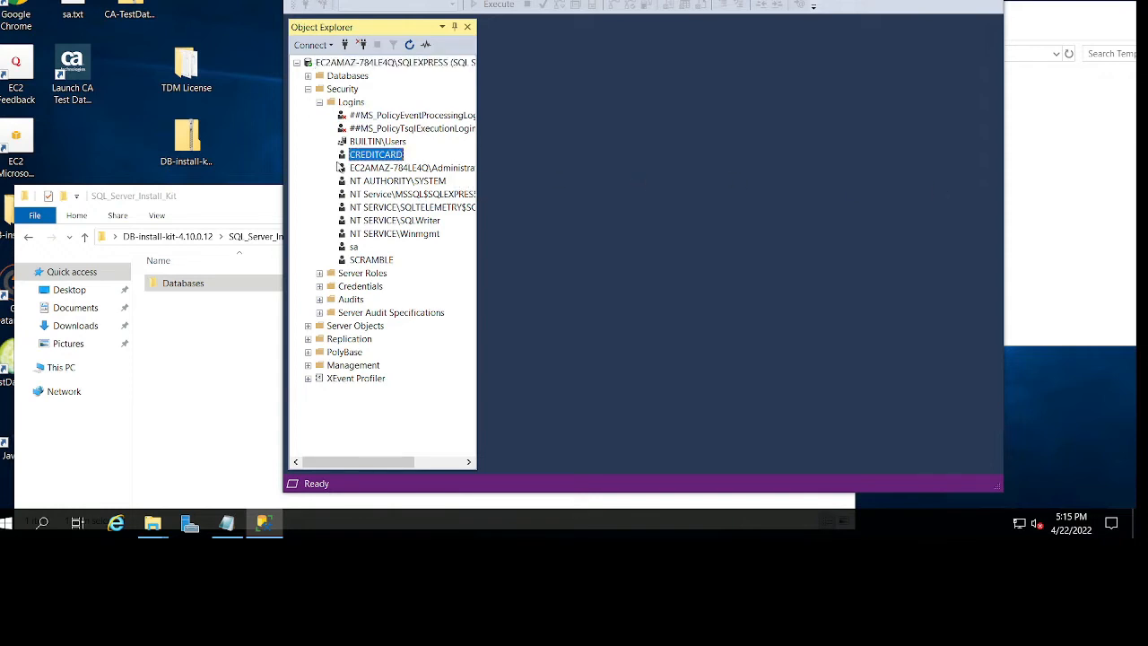
pyautogui.doubleClick(357, 157)
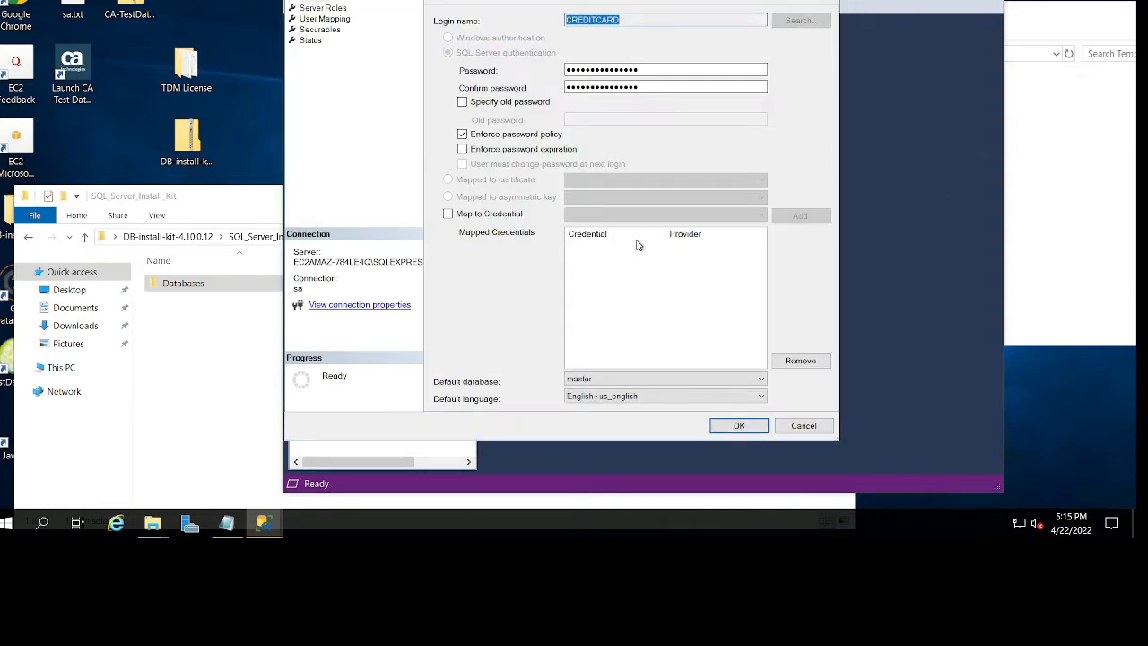
# Move the Temp folder window aside and minimize it
pyautogui.click(1044, 137)
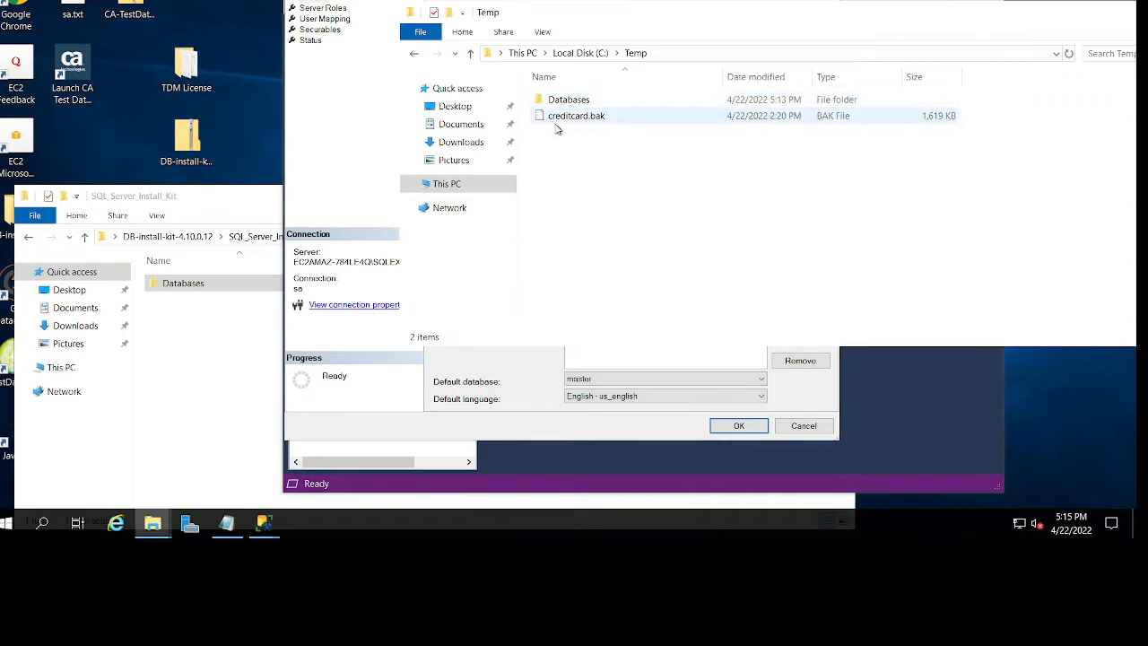
pyautogui.moveTo(652, 18); pyautogui.dragTo(411, 94)
pyautogui.click(942, 87)
pyautogui.click(1079, 1)
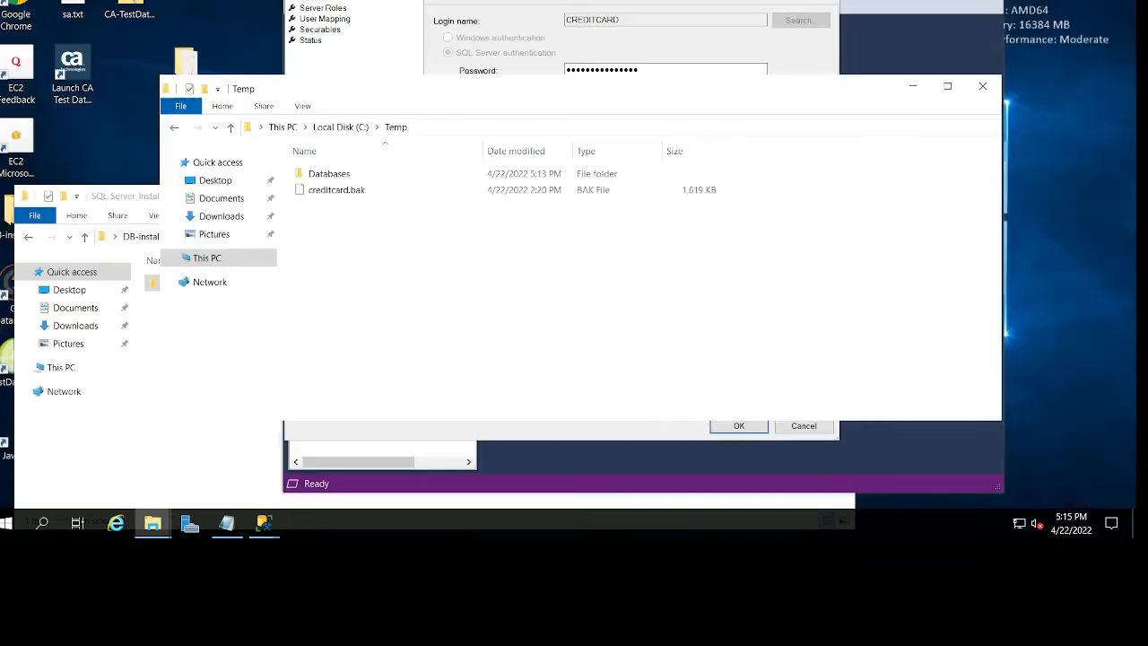
pyautogui.click(923, 93)
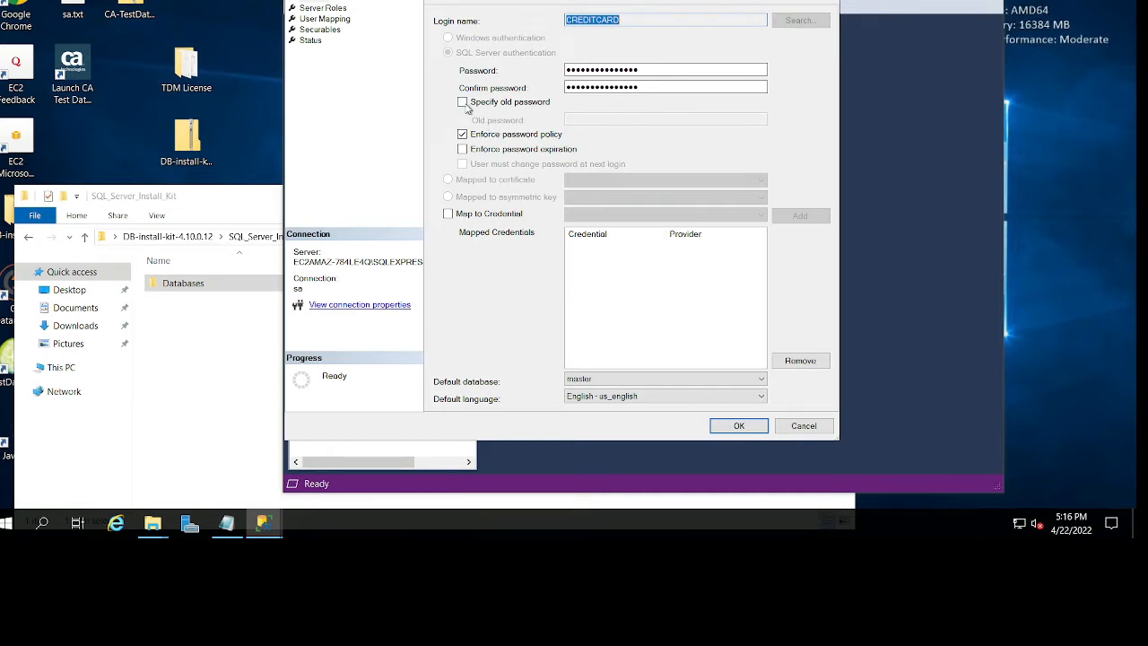
# Map the CREDITCARD login to Scramble with db_owner role and save it
pyautogui.click(337, 9)
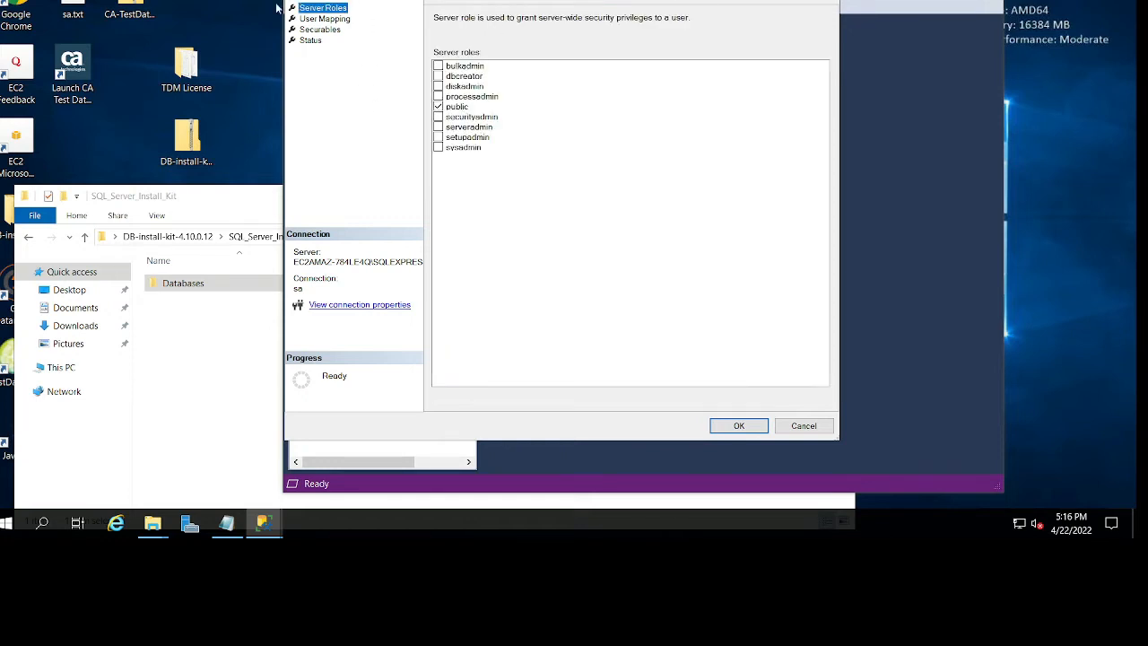
pyautogui.click(321, 19)
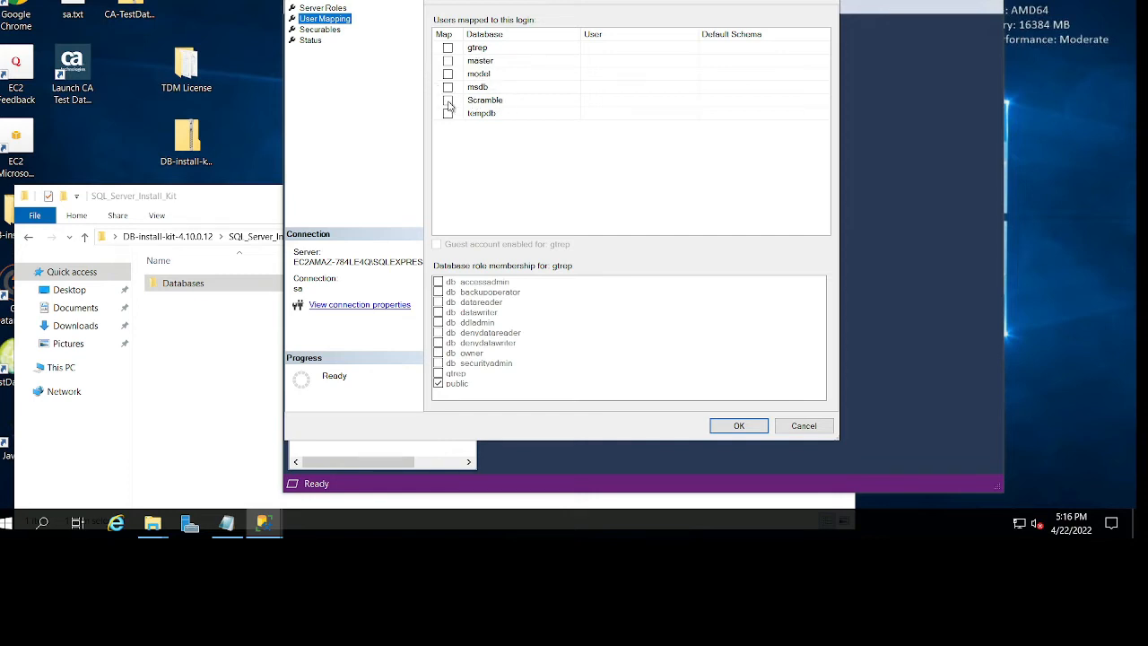
pyautogui.click(448, 100)
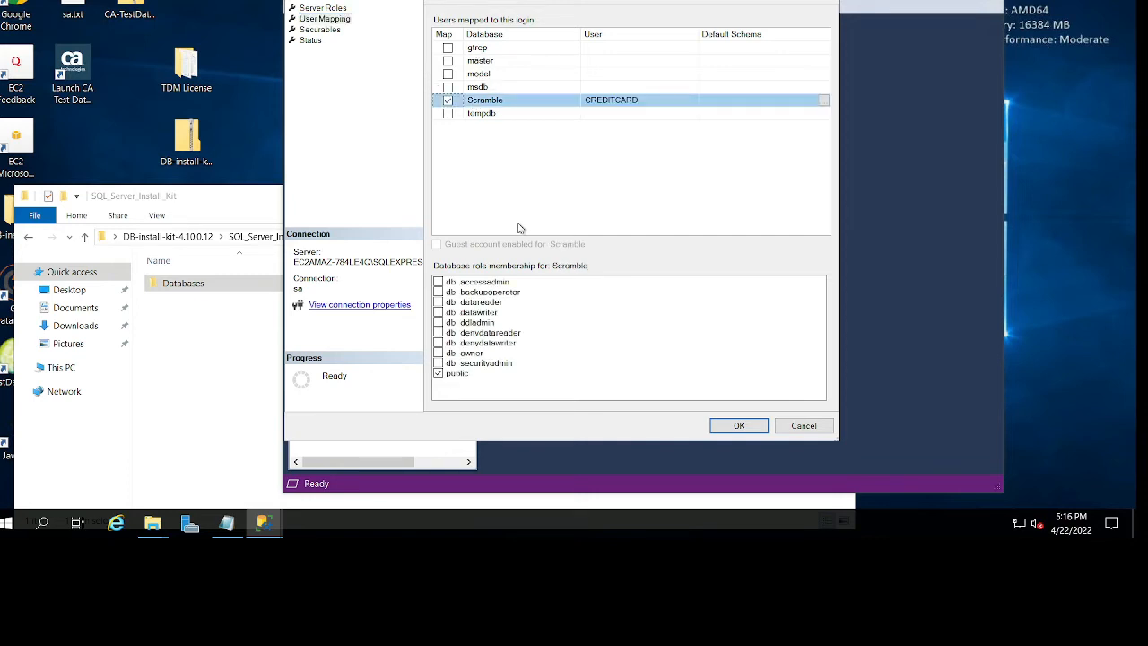
pyautogui.click(437, 353)
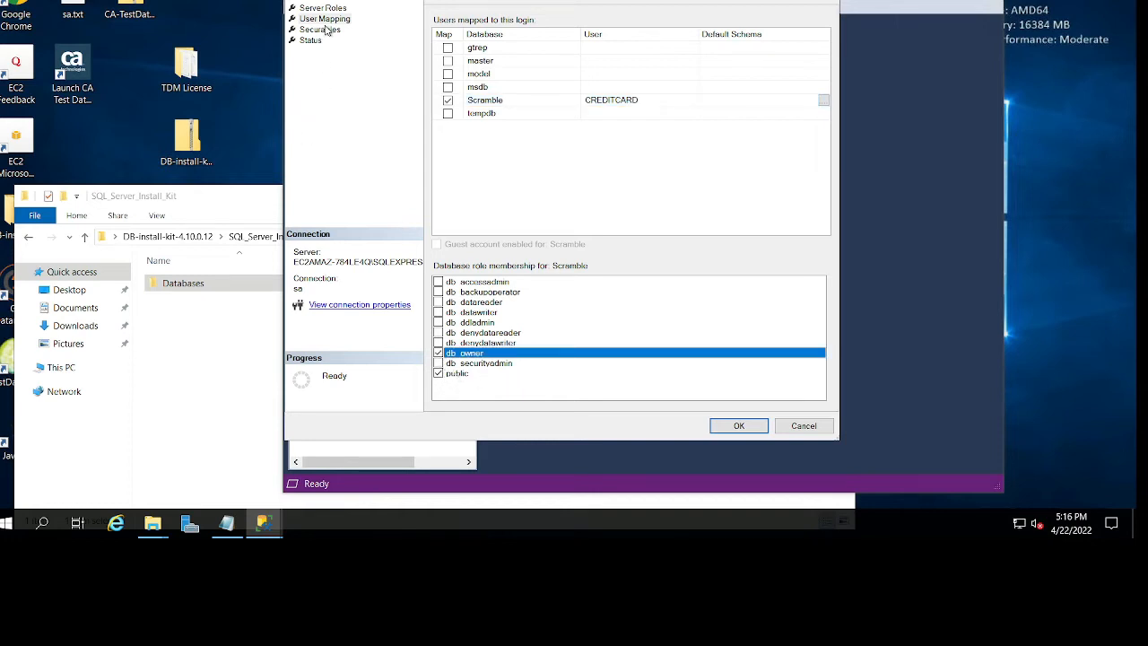
pyautogui.click(738, 426)
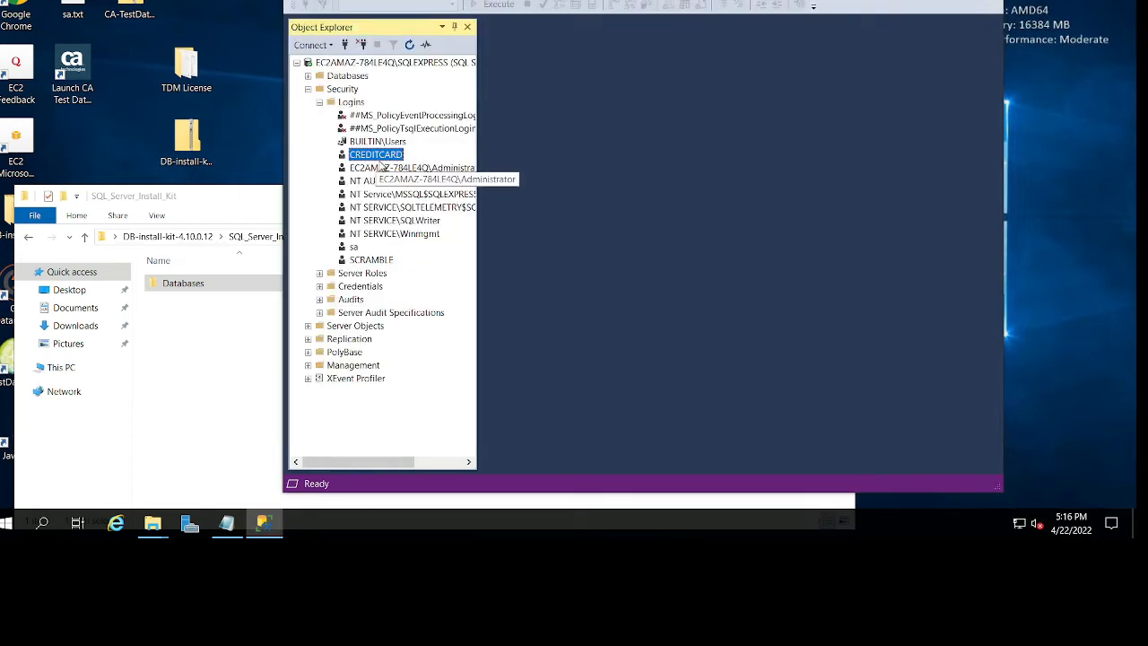
# Reopen CREDITCARD's properties and uncheck its Scramble mapping in User Mapping
pyautogui.rightClick(380, 157)
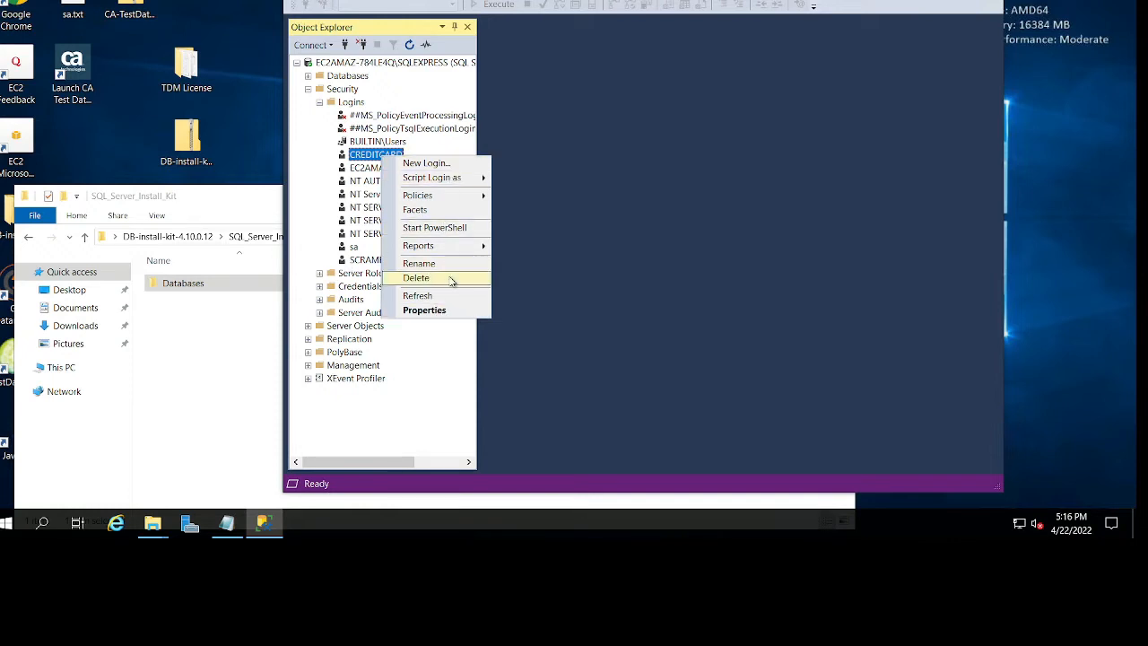
pyautogui.click(437, 310)
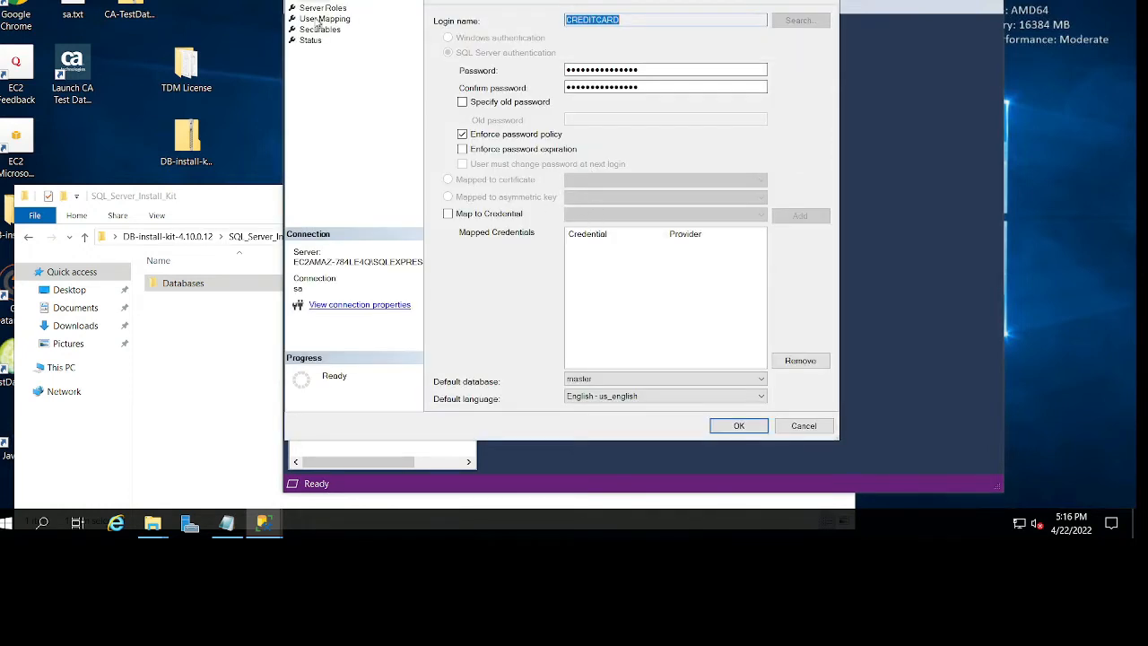
pyautogui.click(323, 8)
pyautogui.click(328, 20)
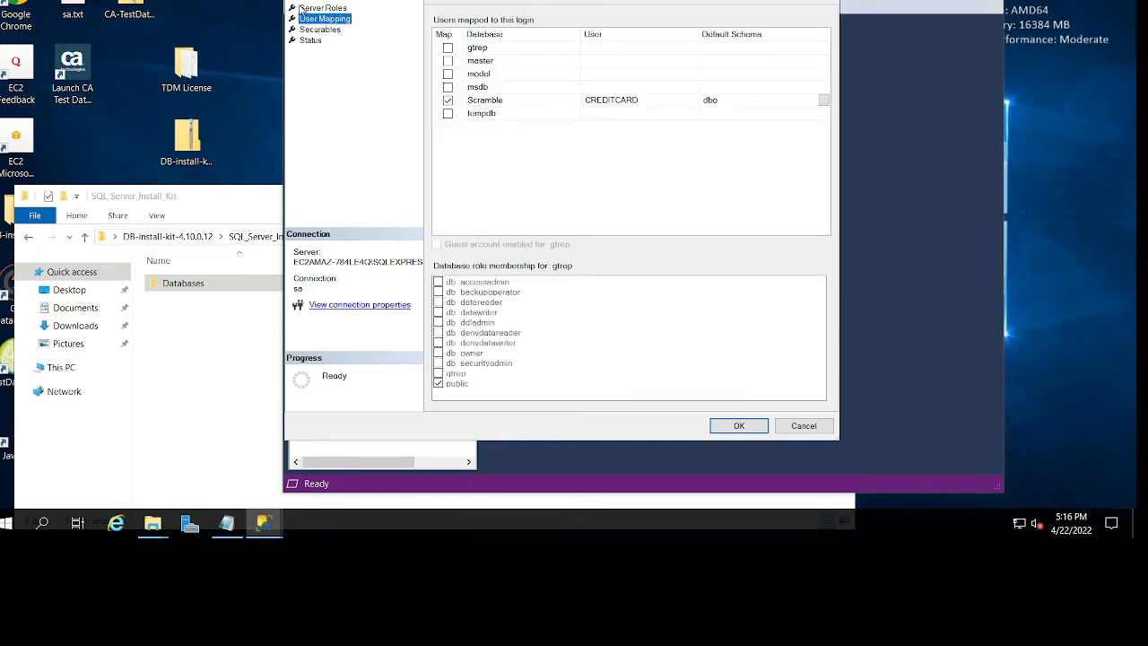
pyautogui.click(447, 101)
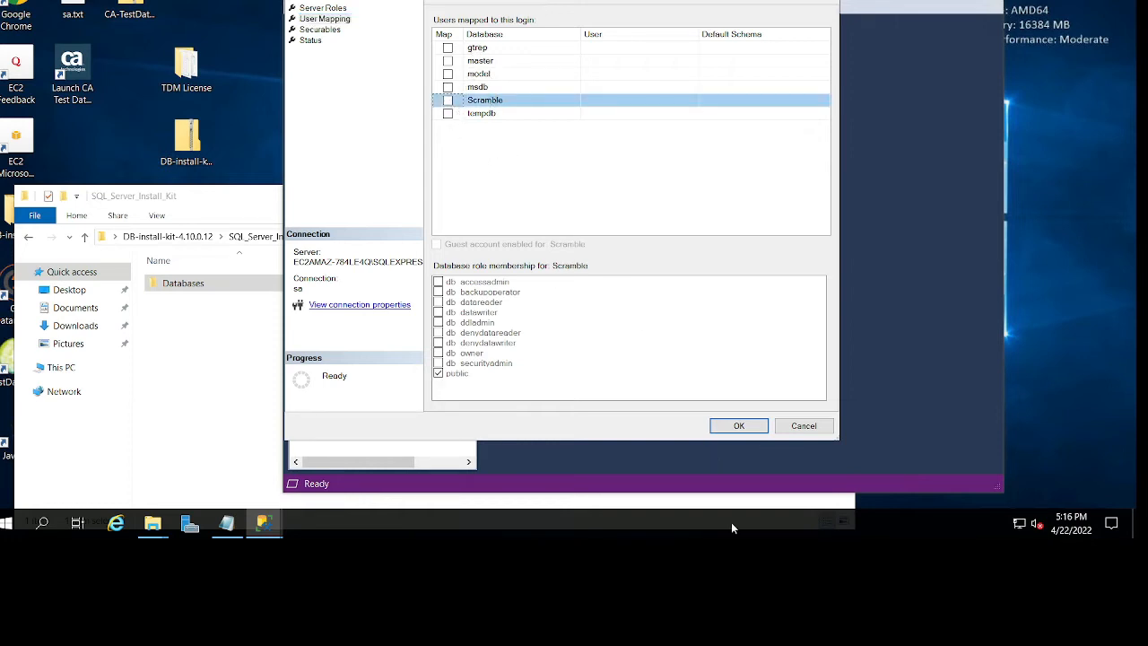
pyautogui.click(751, 431)
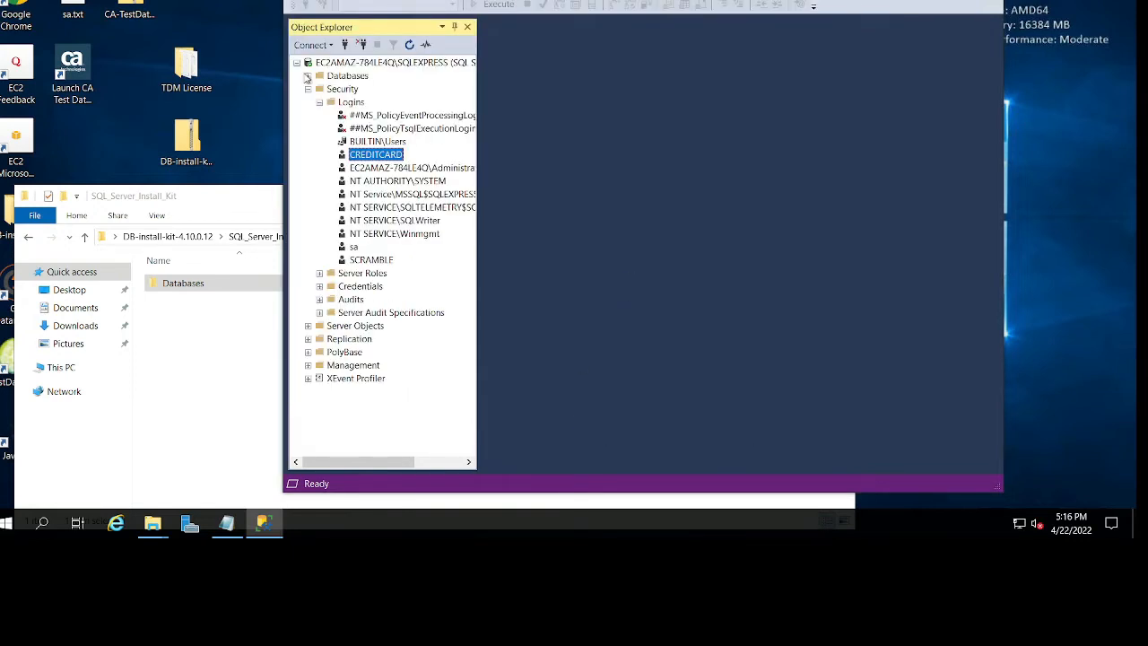
# Expand Scramble's tables and run Select Top 1000 Rows on dbo.gtsrc_reference_lov1
pyautogui.click(307, 76)
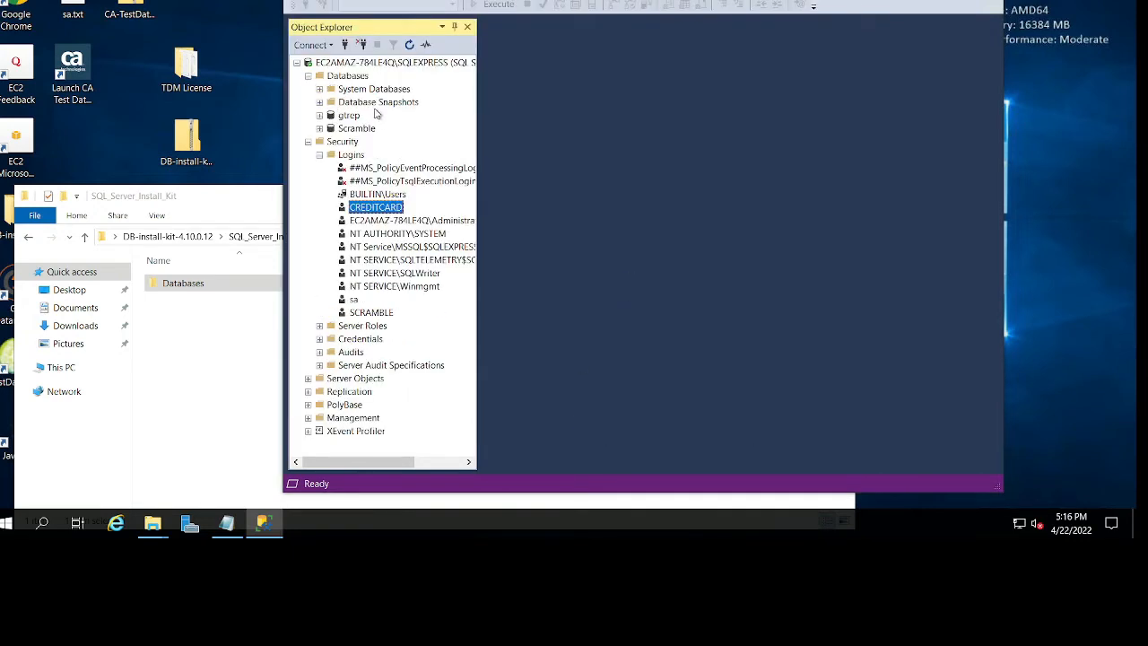
pyautogui.click(350, 116)
pyautogui.click(372, 102)
pyautogui.click(364, 130)
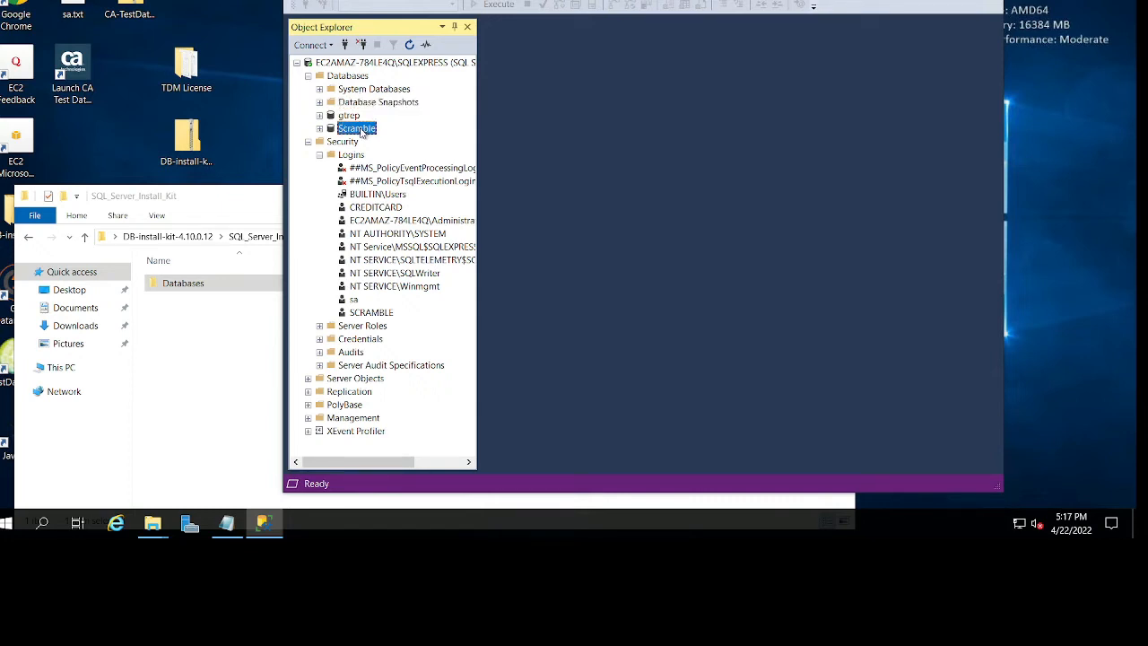
pyautogui.moveTo(700, 0); pyautogui.dragTo(691, 0)
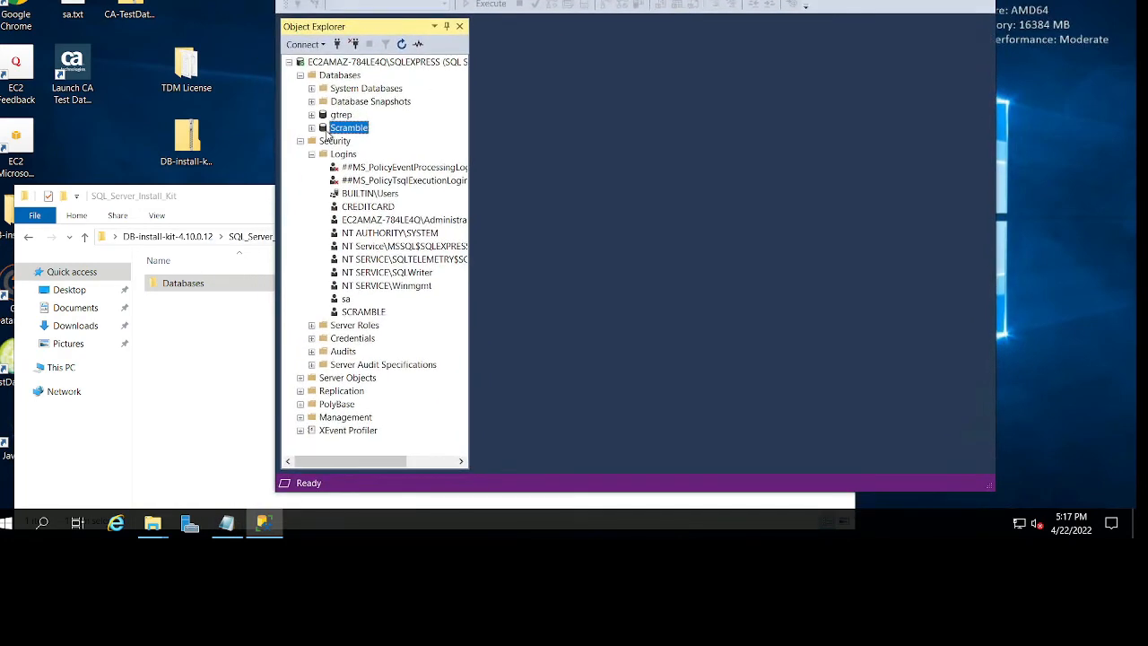
pyautogui.click(312, 127)
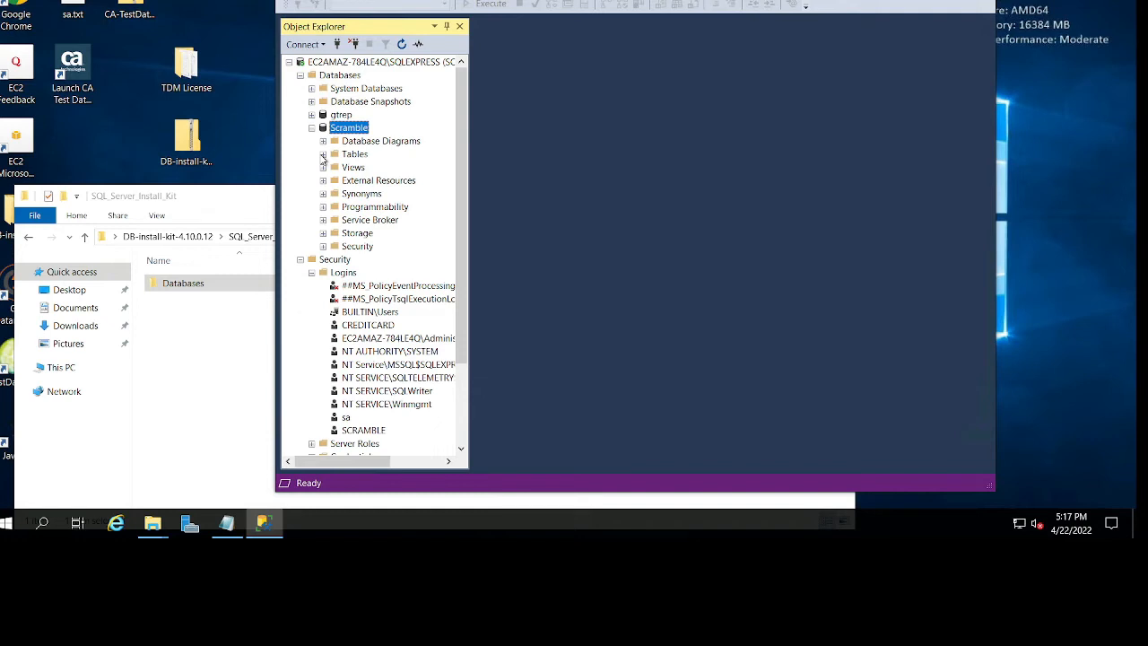
pyautogui.click(323, 155)
pyautogui.rightClick(382, 231)
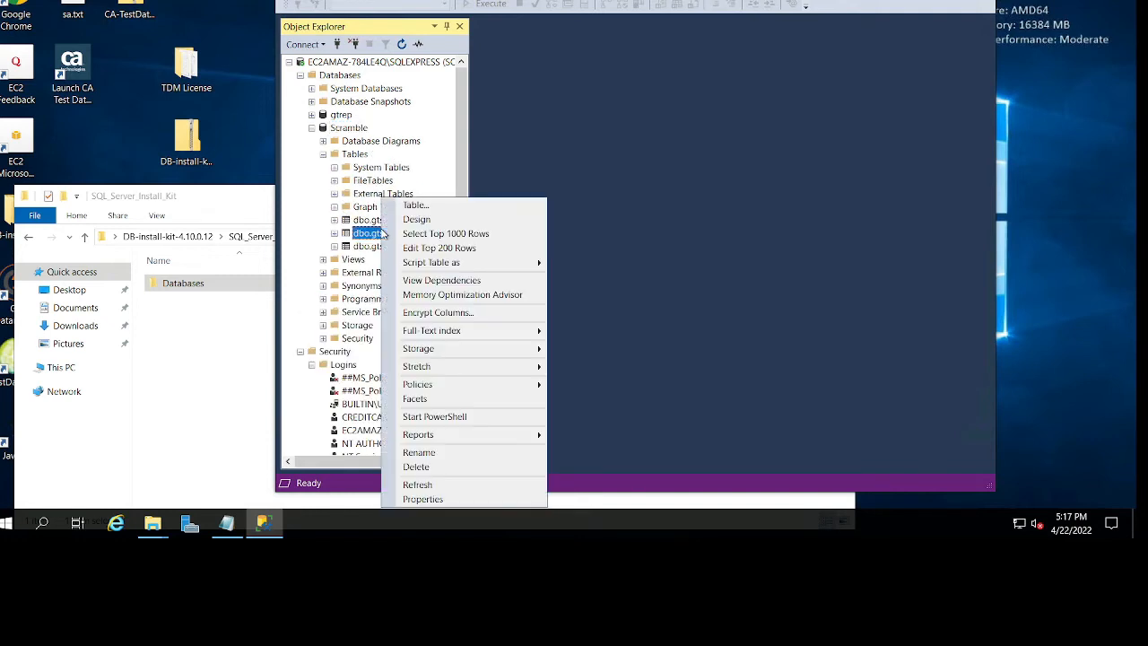
pyautogui.click(431, 231)
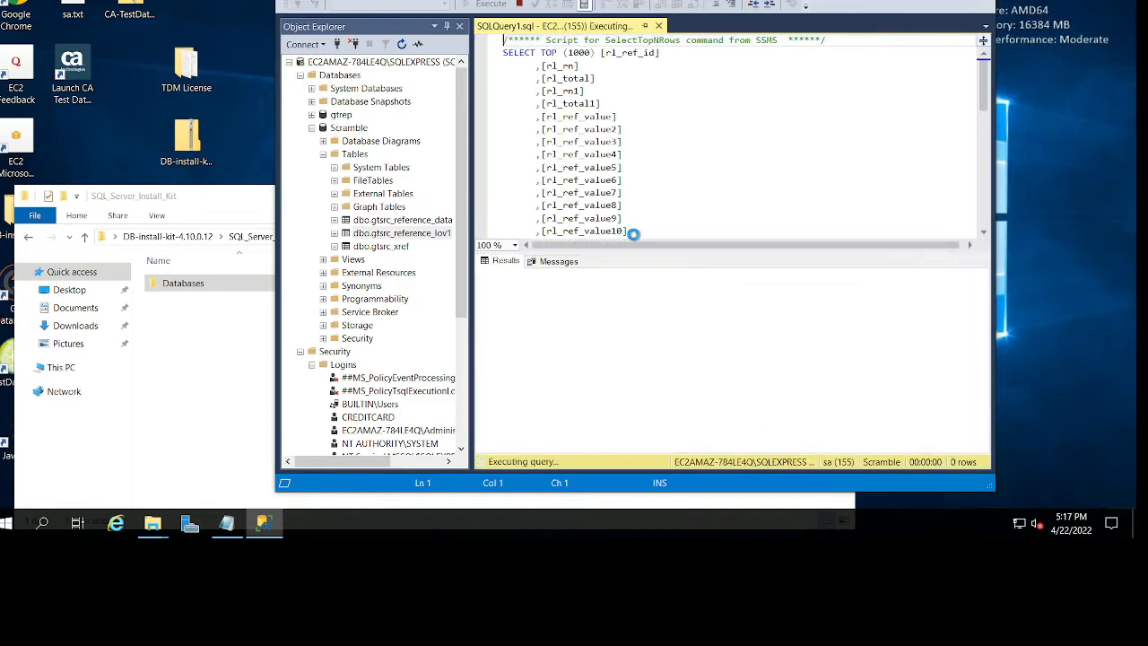
# Scroll through the postal-code results and open the SCRAMBLE login's properties
pyautogui.scroll(-20, 641, 309)
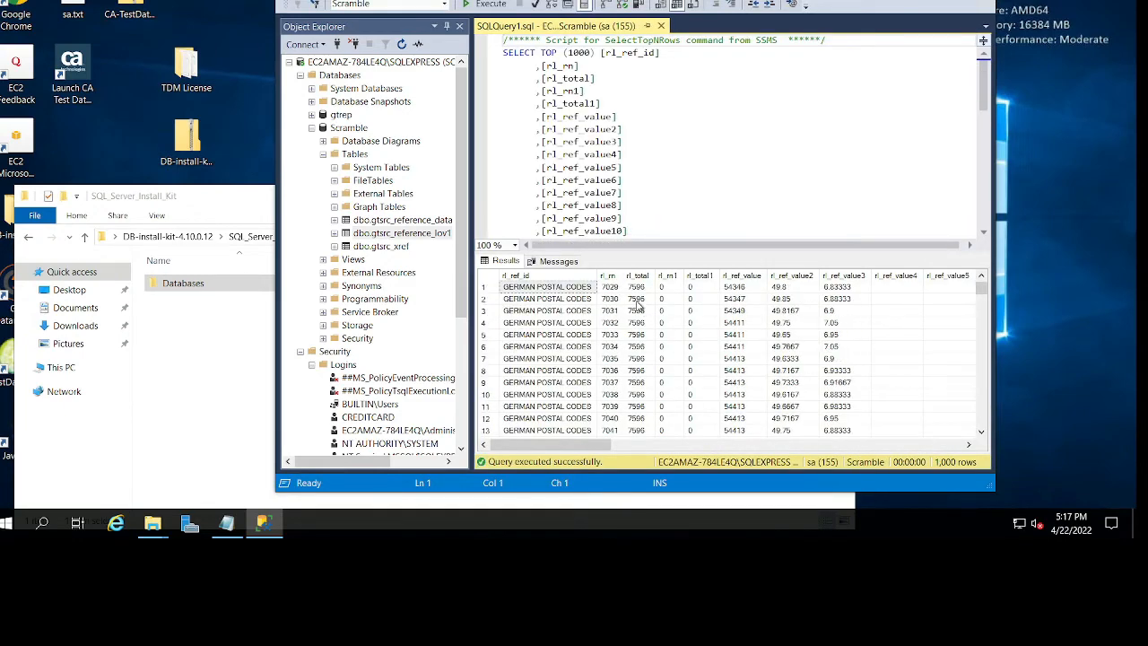
pyautogui.scroll(20, 635, 305)
pyautogui.scroll(-2, 381, 395)
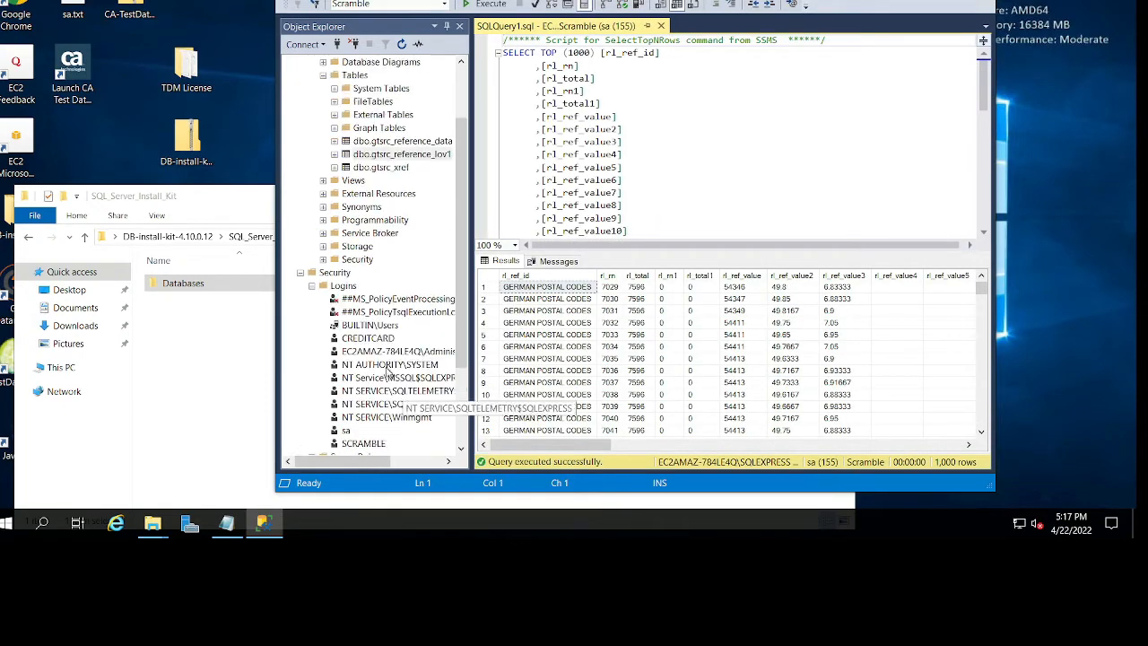
pyautogui.scroll(-1, 381, 399)
pyautogui.doubleClick(368, 406)
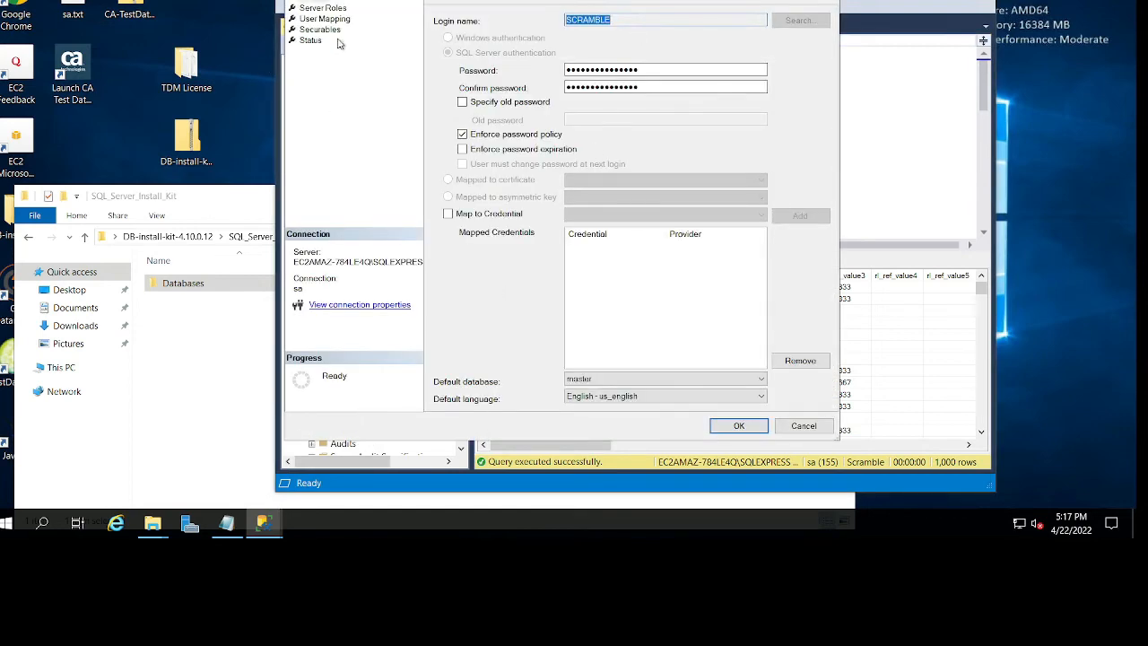
# Check the SCRAMBLE login's db_owner membership on Scramble in User Mapping and close it
pyautogui.click(340, 18)
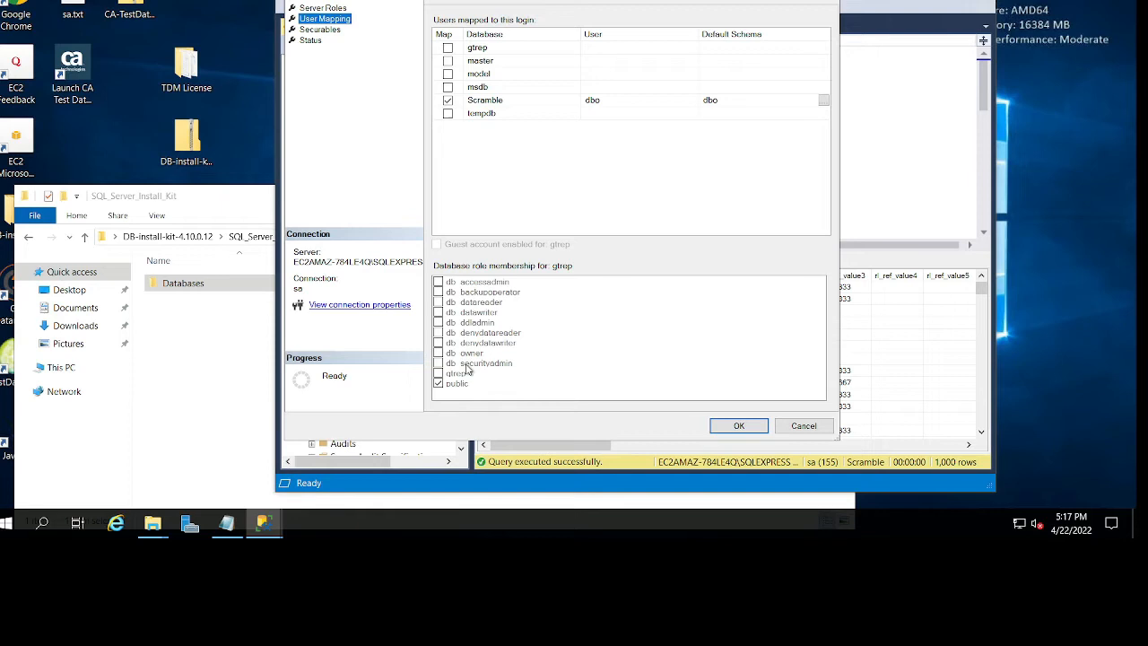
pyautogui.click(500, 100)
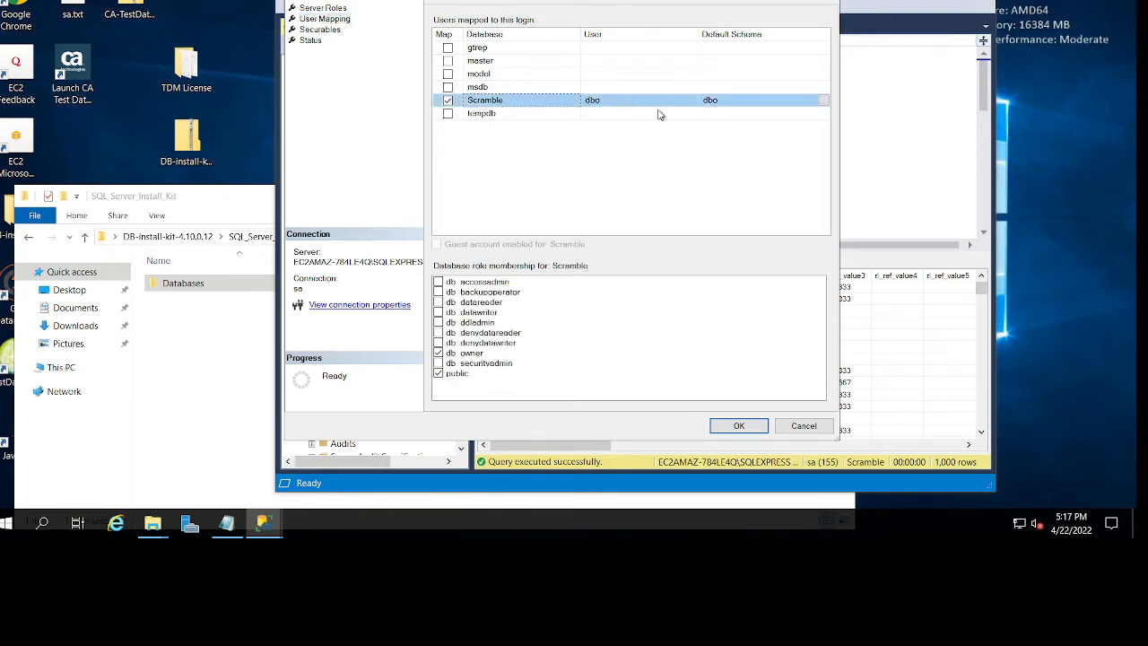
pyautogui.click(737, 425)
# Collapse the Logins and Security nodes in Object Explorer
pyautogui.click(676, 140)
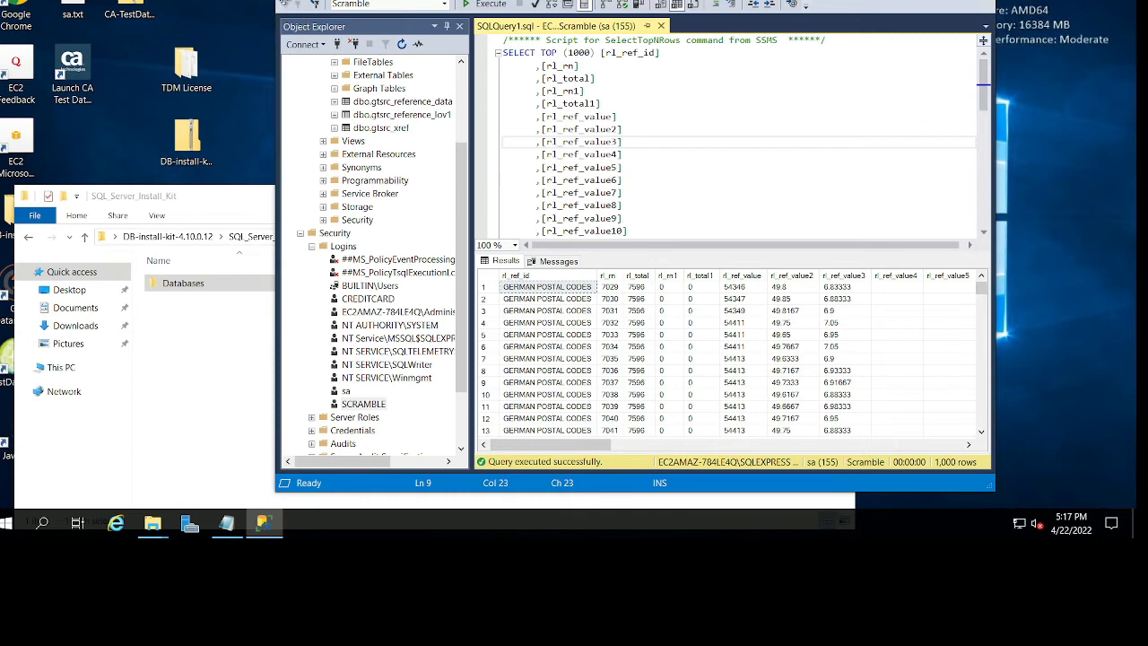
pyautogui.click(311, 246)
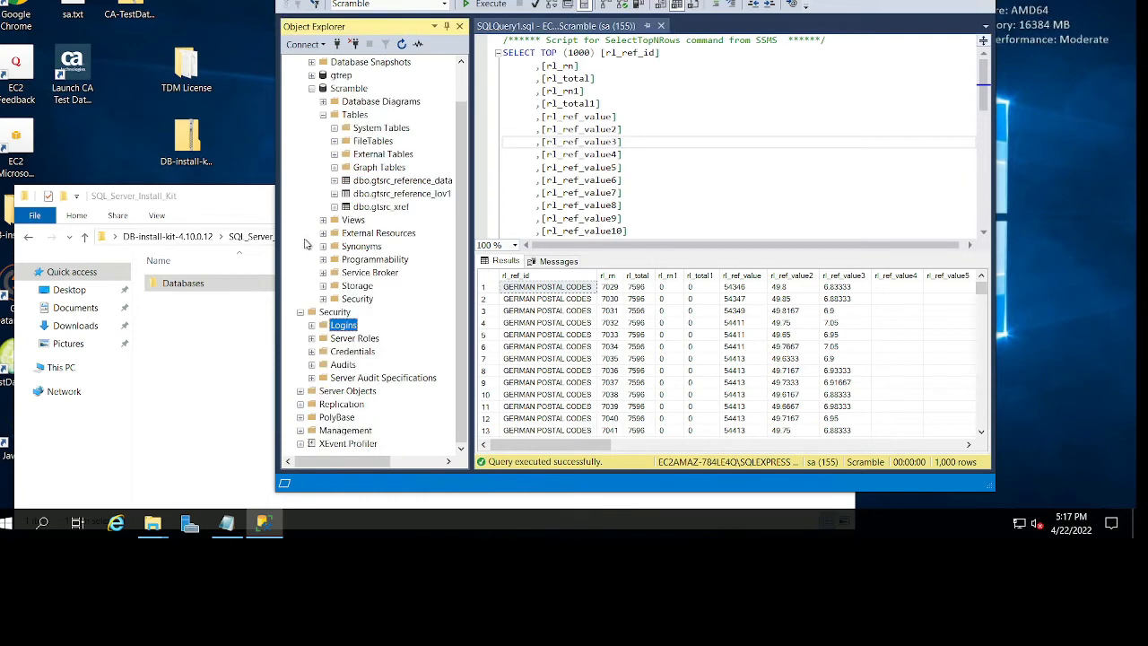
pyautogui.click(300, 312)
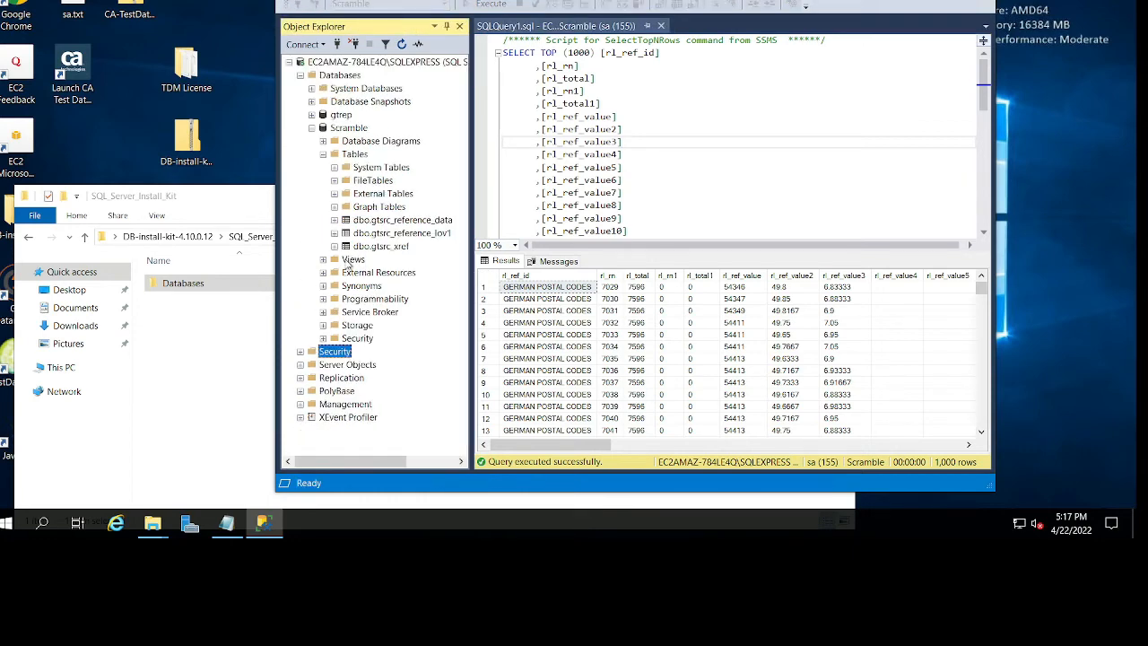
pyautogui.click(311, 129)
pyautogui.rightClick(340, 77)
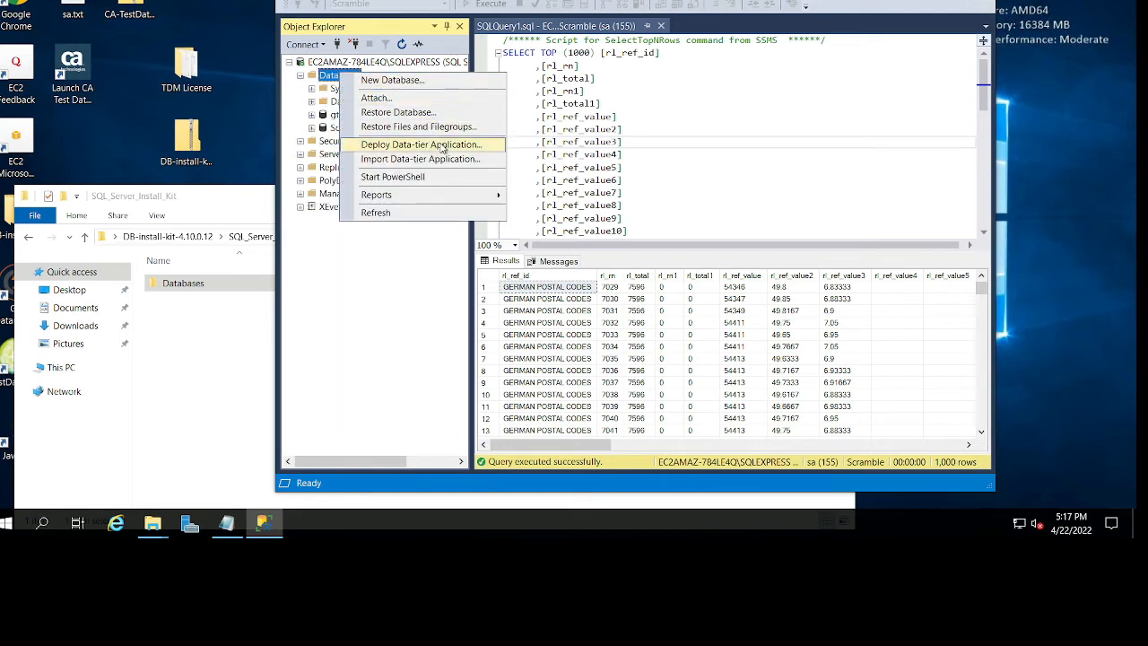
pyautogui.click(451, 117)
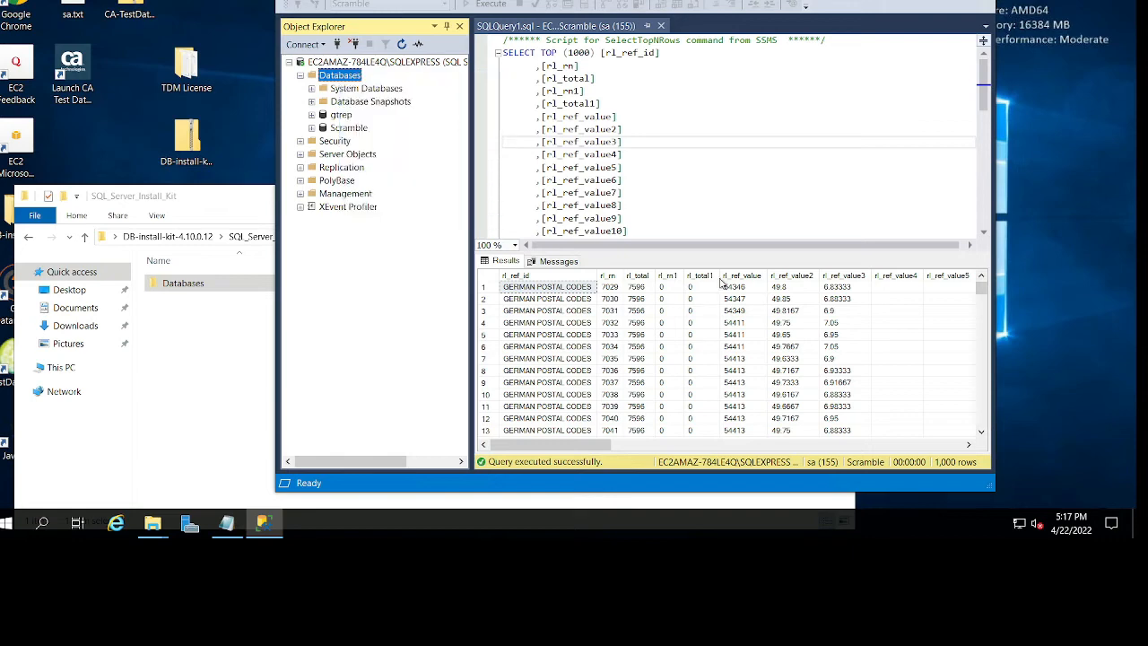
pyautogui.click(717, 402)
pyautogui.rightClick(352, 77)
pyautogui.click(368, 97)
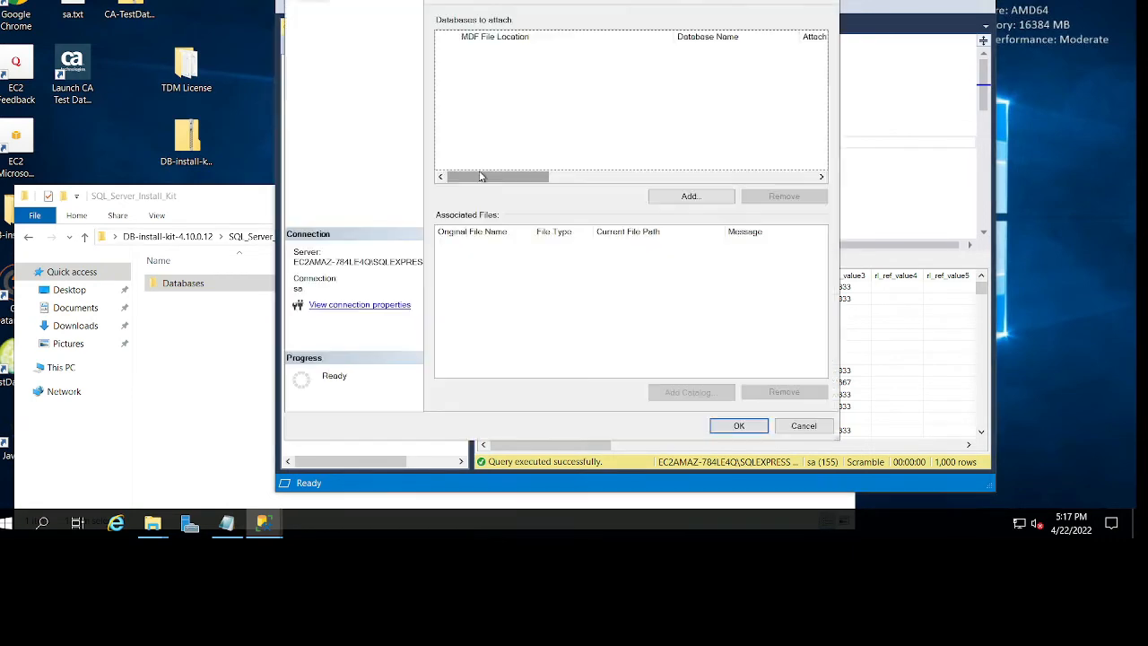
pyautogui.click(689, 196)
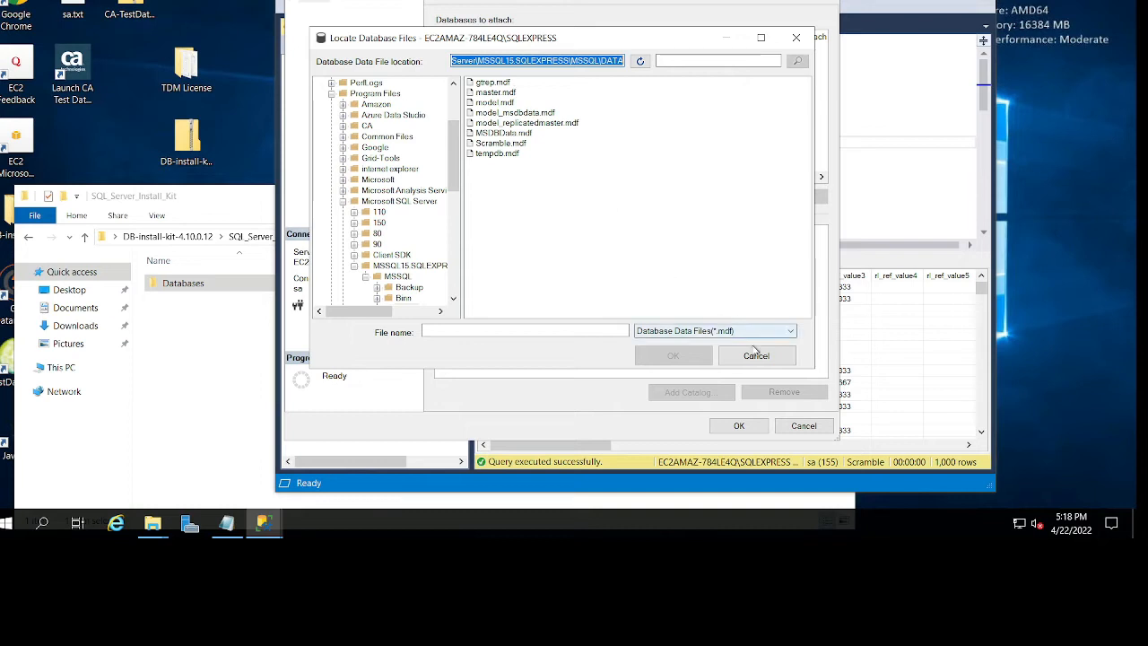
pyautogui.click(665, 332)
pyautogui.click(666, 342)
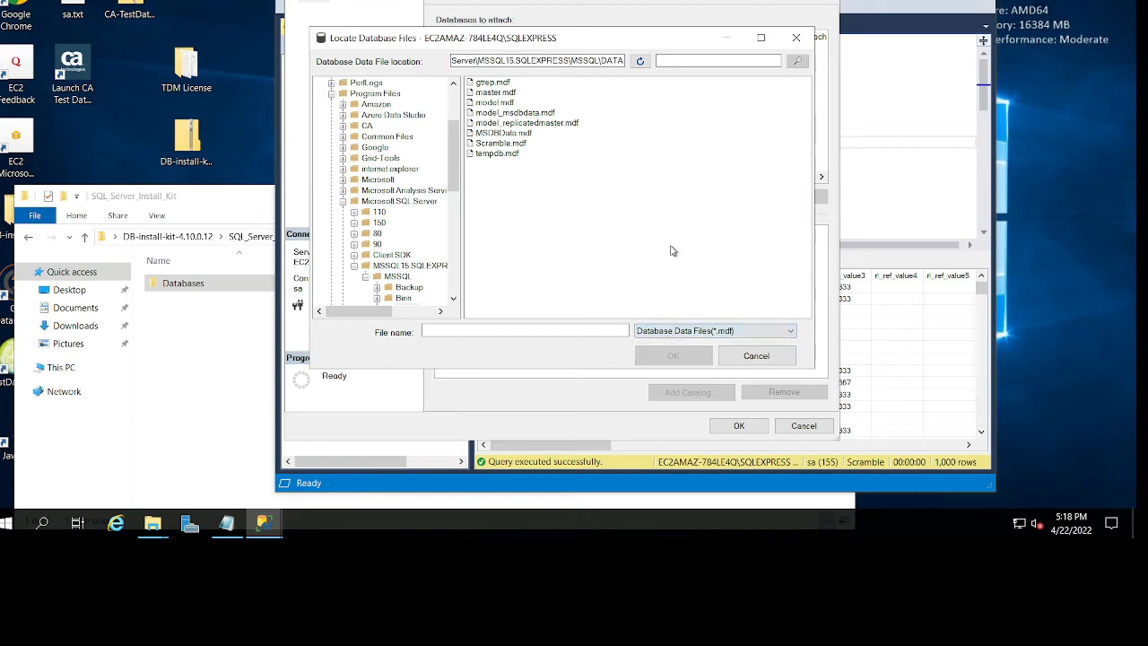
pyautogui.click(778, 357)
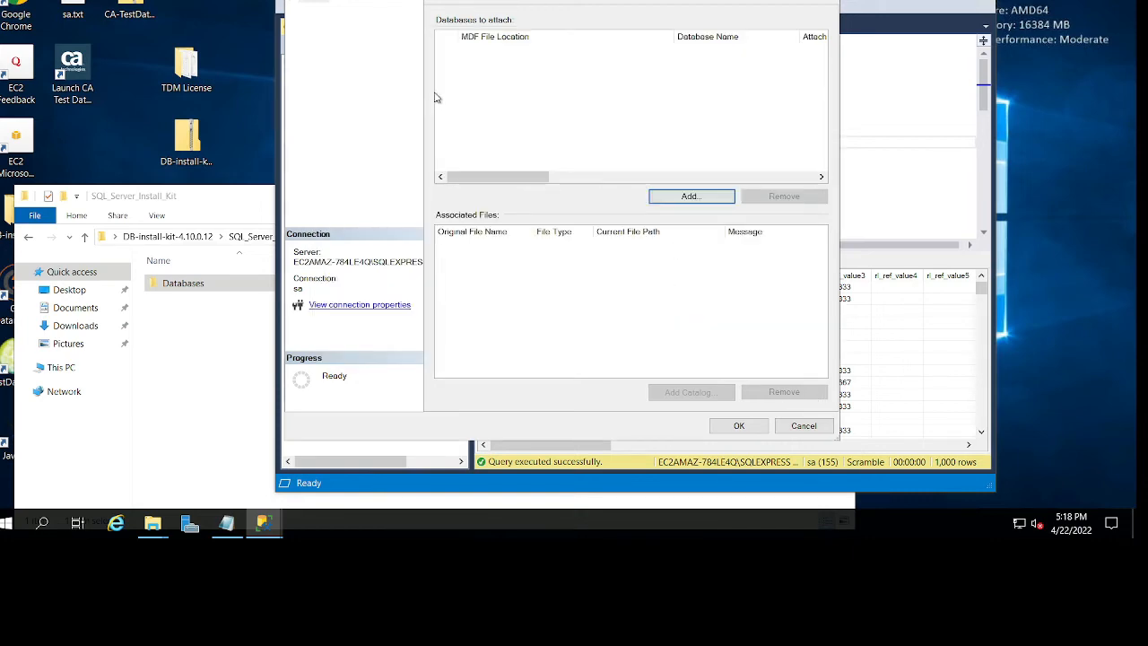
pyautogui.click(802, 426)
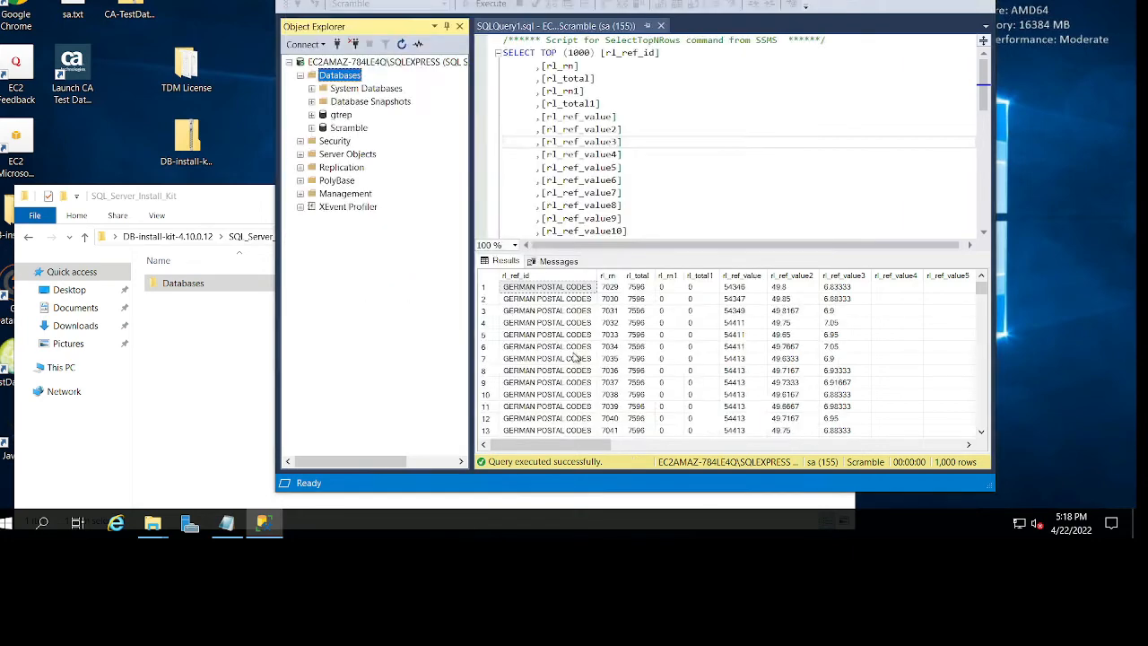
# Start a database restore with Device as source and File as the backup media type
pyautogui.rightClick(348, 78)
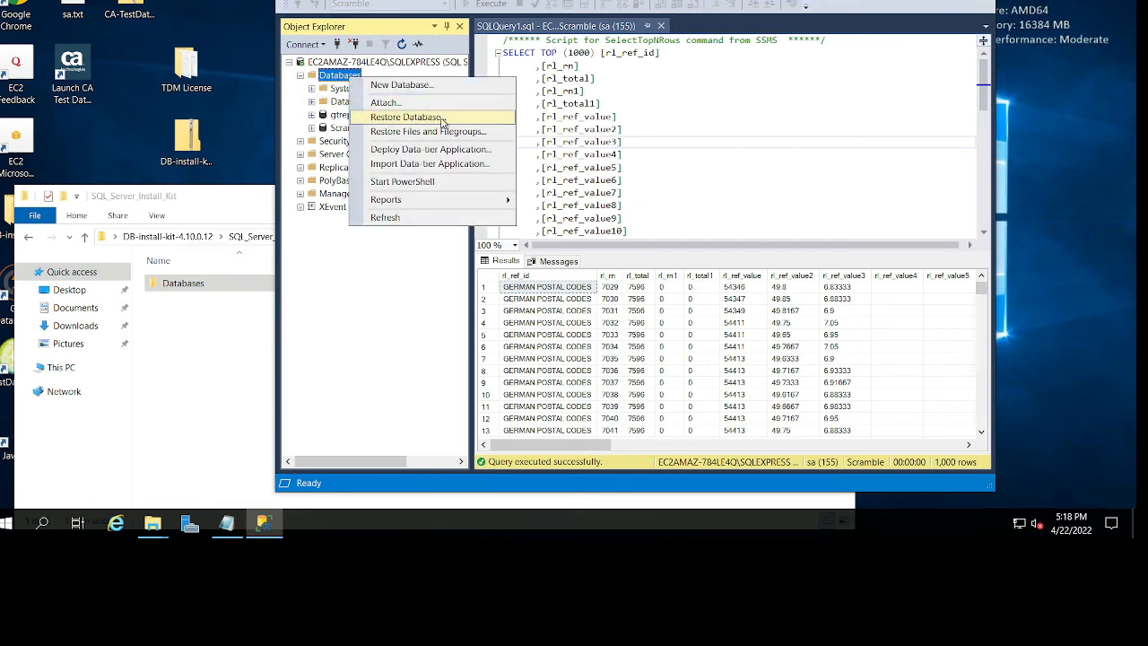
pyautogui.click(429, 117)
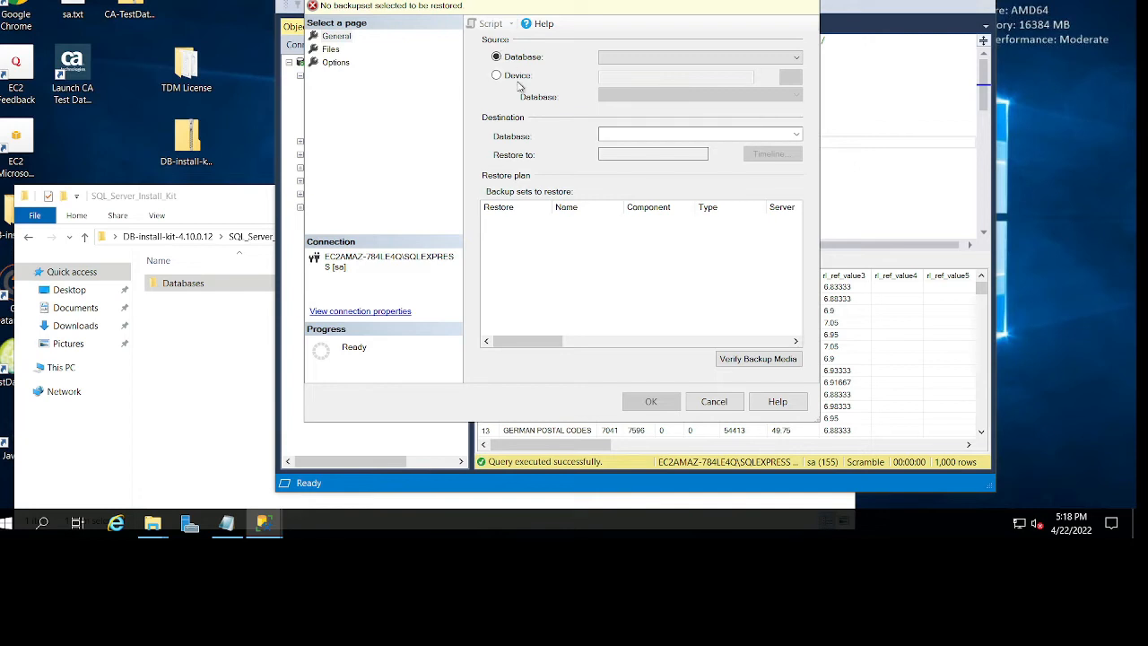
pyautogui.click(518, 78)
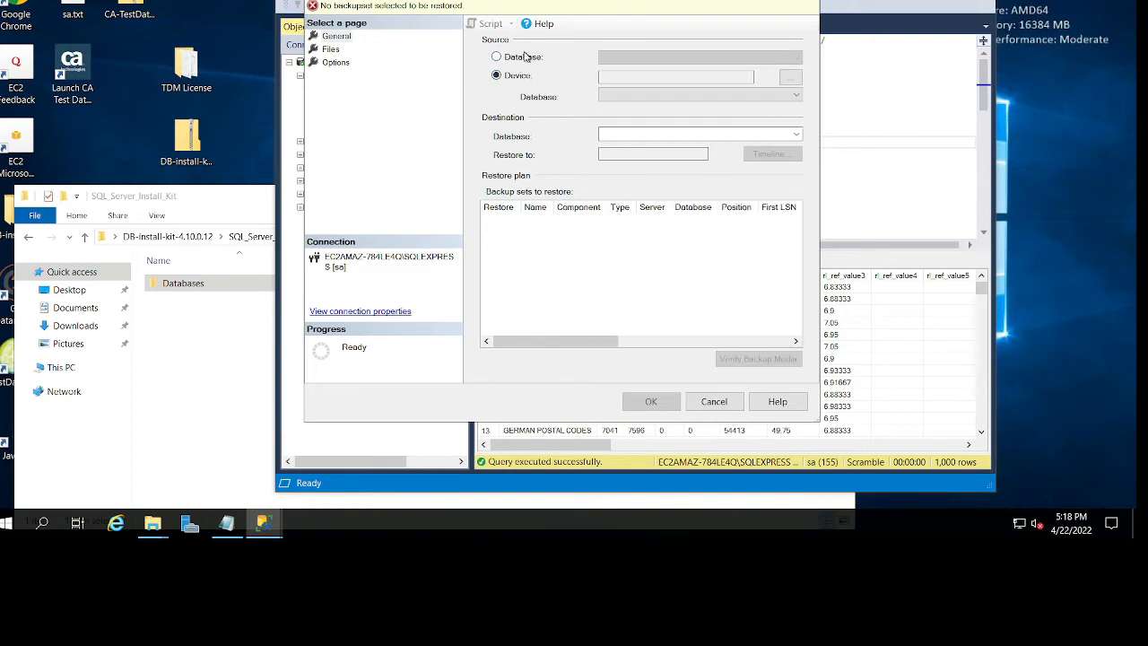
pyautogui.click(523, 58)
pyautogui.click(682, 58)
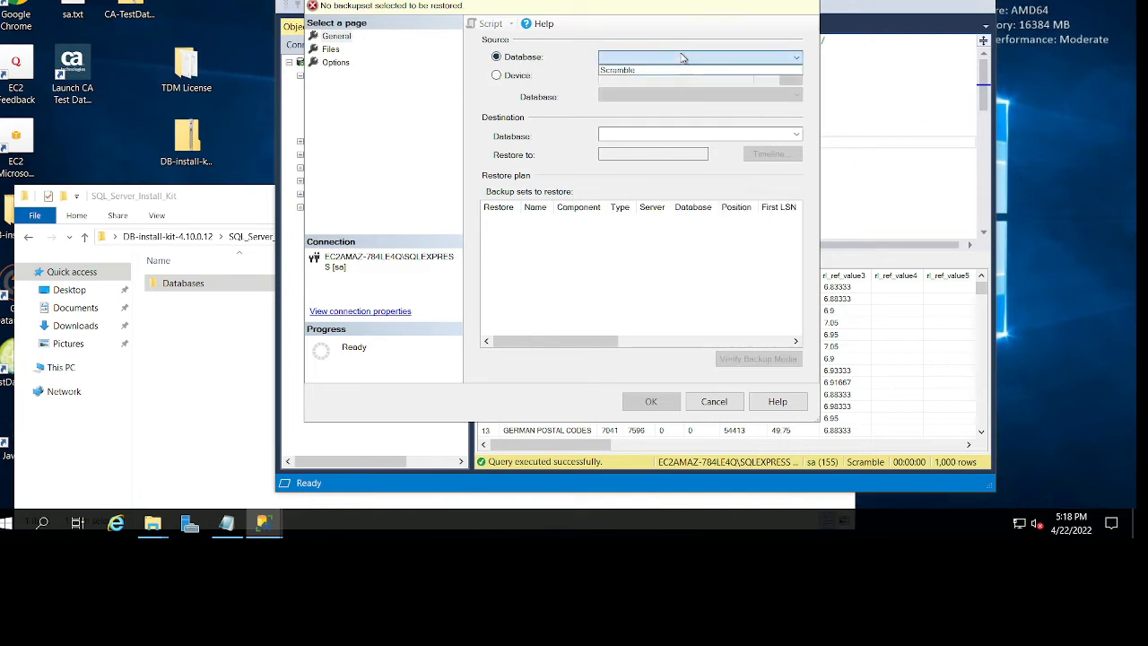
pyautogui.click(681, 56)
pyautogui.click(516, 76)
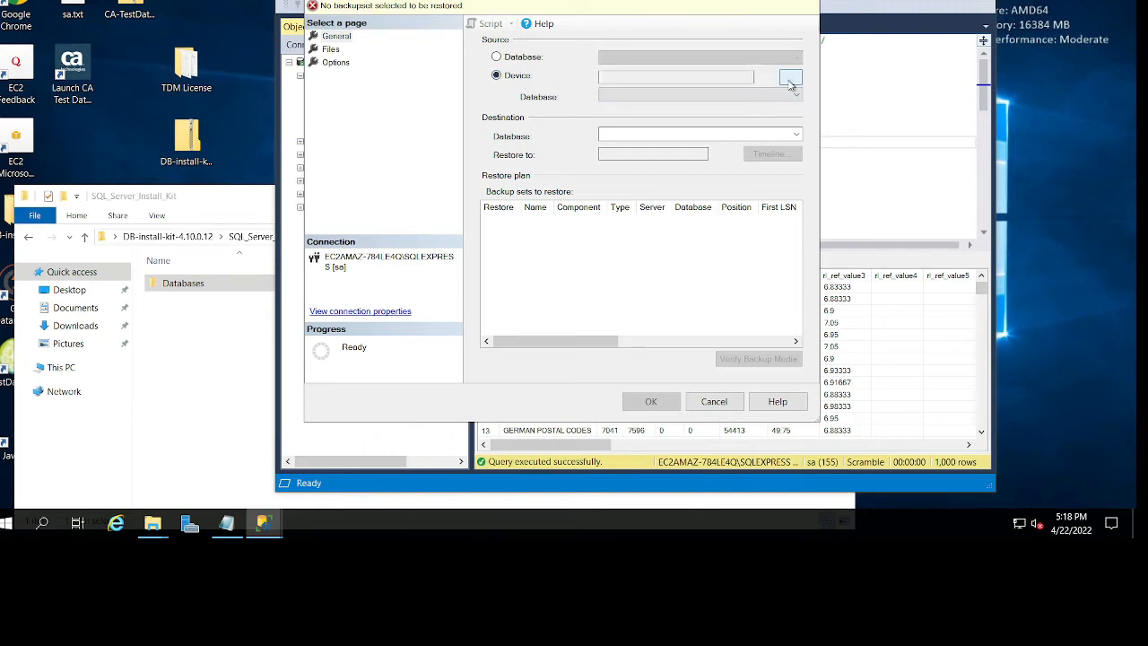
pyautogui.click(790, 79)
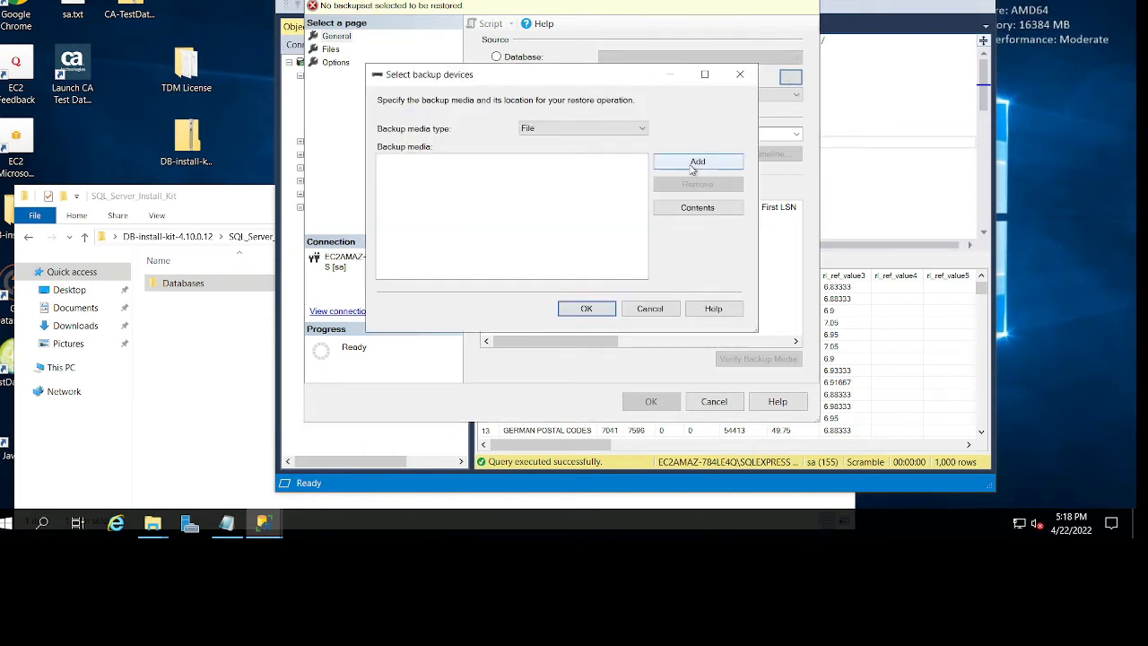
pyautogui.click(547, 131)
pyautogui.click(547, 137)
# Add C:\Temp\Databases\Credit_Card\creditcard.bak as the backup file
pyautogui.click(691, 162)
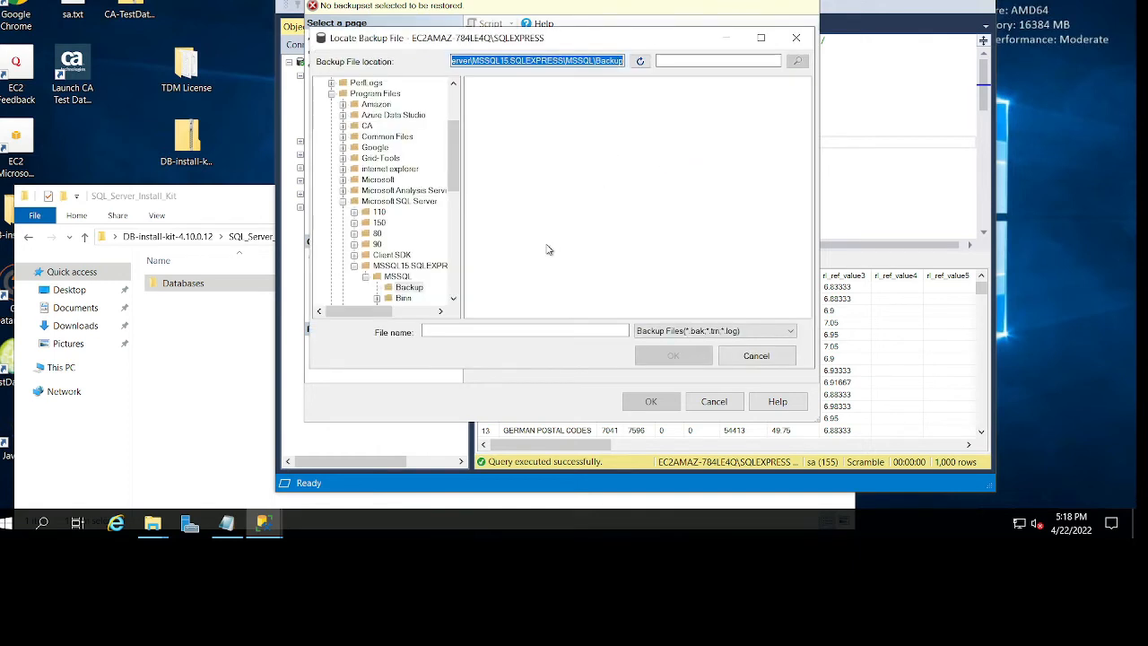
pyautogui.scroll(-1, 385, 197)
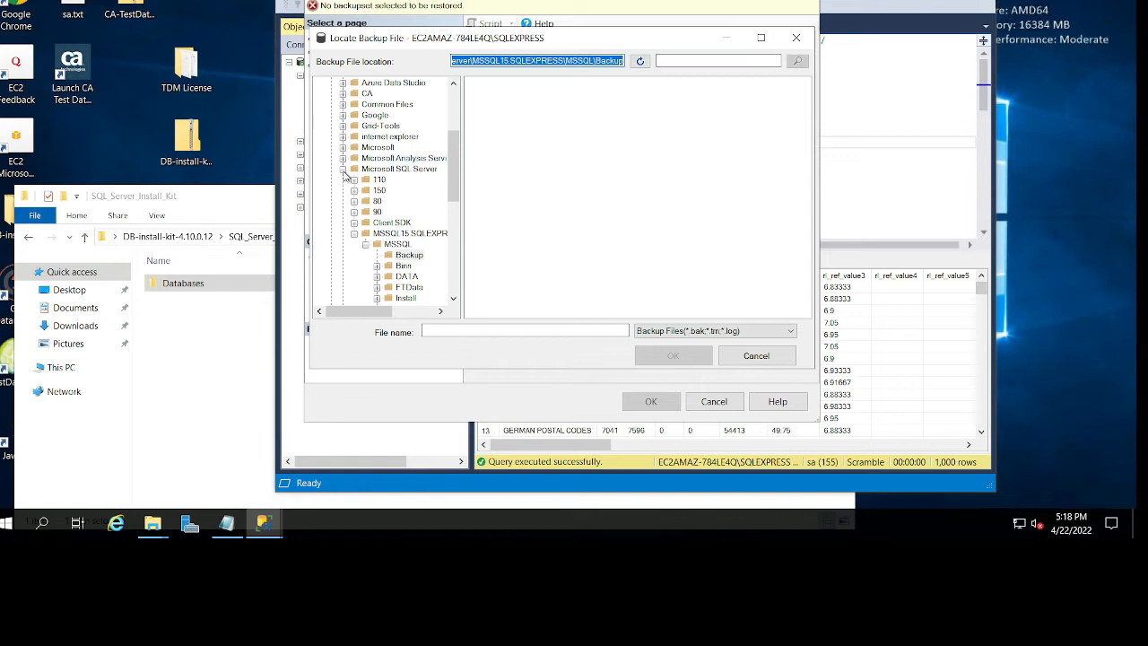
pyautogui.click(343, 171)
pyautogui.scroll(4, 339, 179)
pyautogui.click(332, 191)
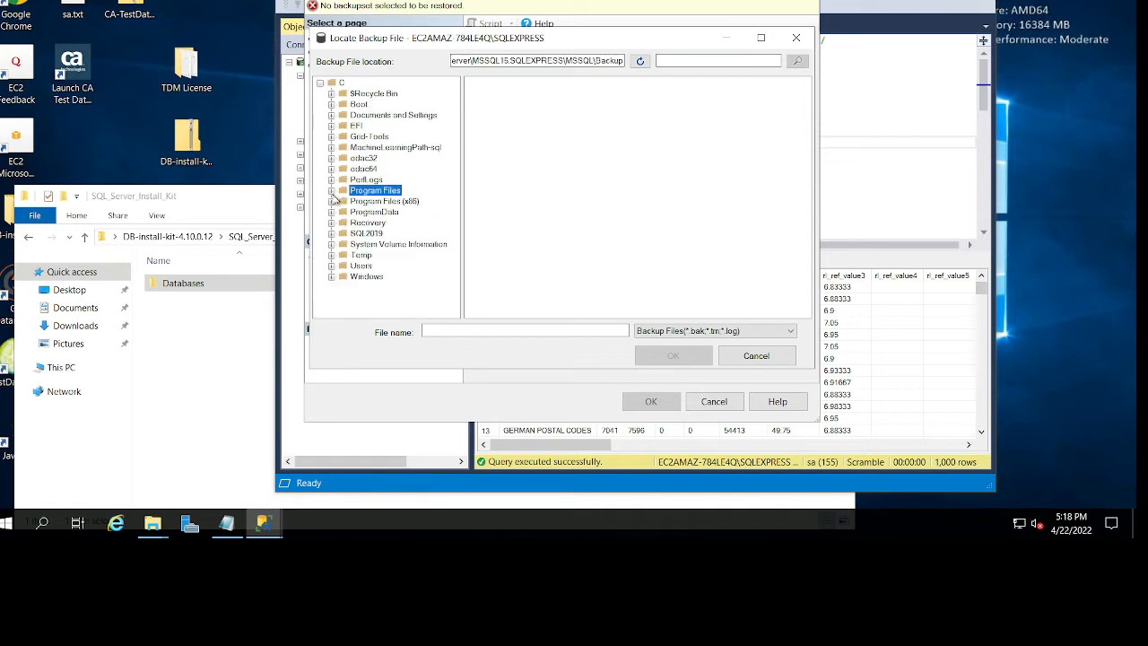
pyautogui.click(361, 256)
pyautogui.click(382, 266)
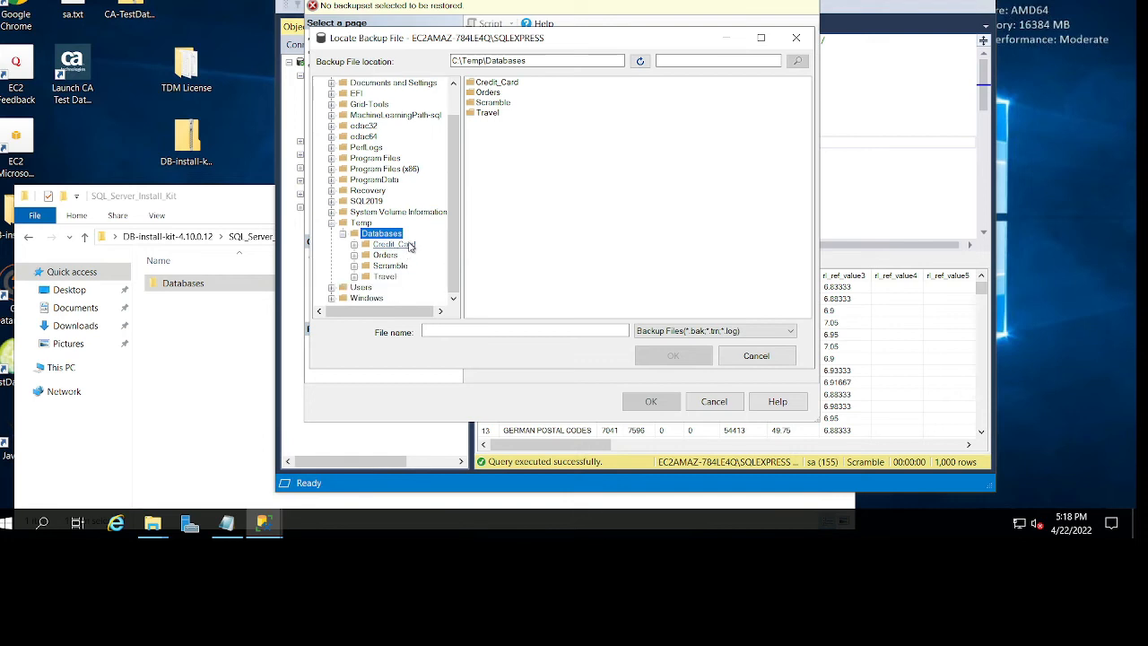
pyautogui.click(408, 246)
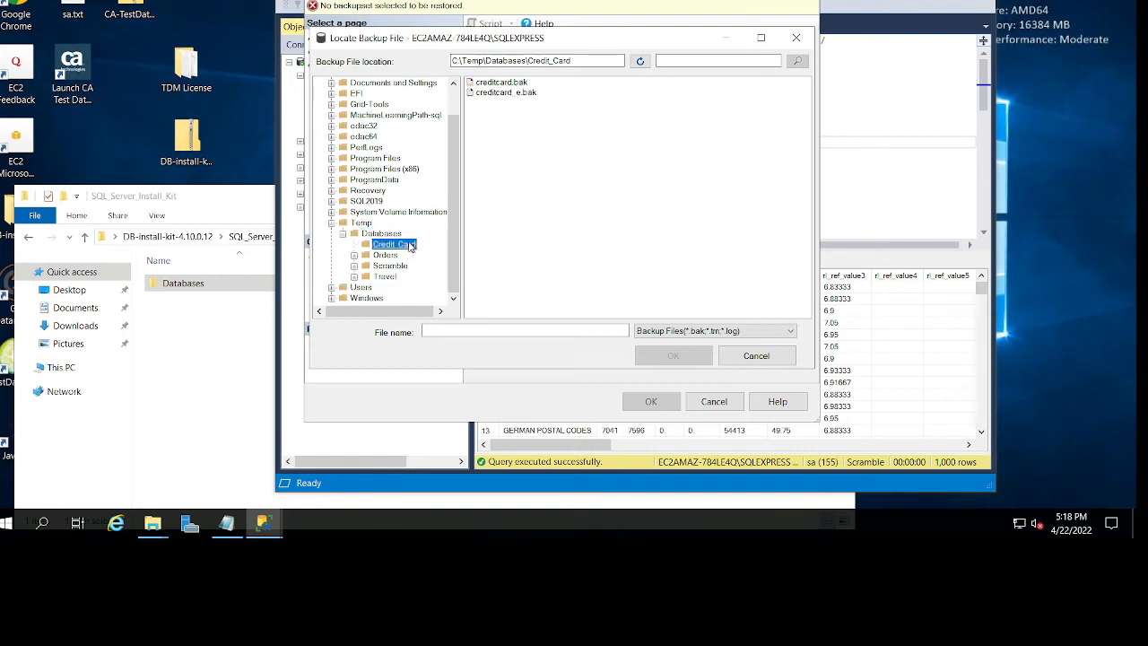
pyautogui.click(500, 82)
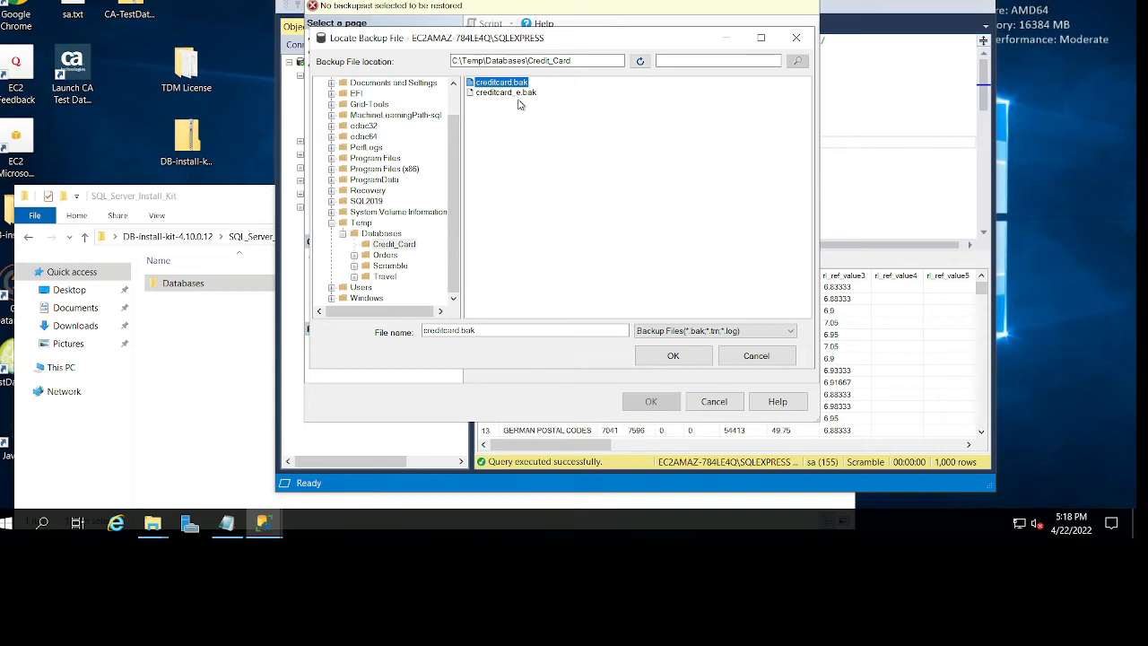
pyautogui.click(669, 356)
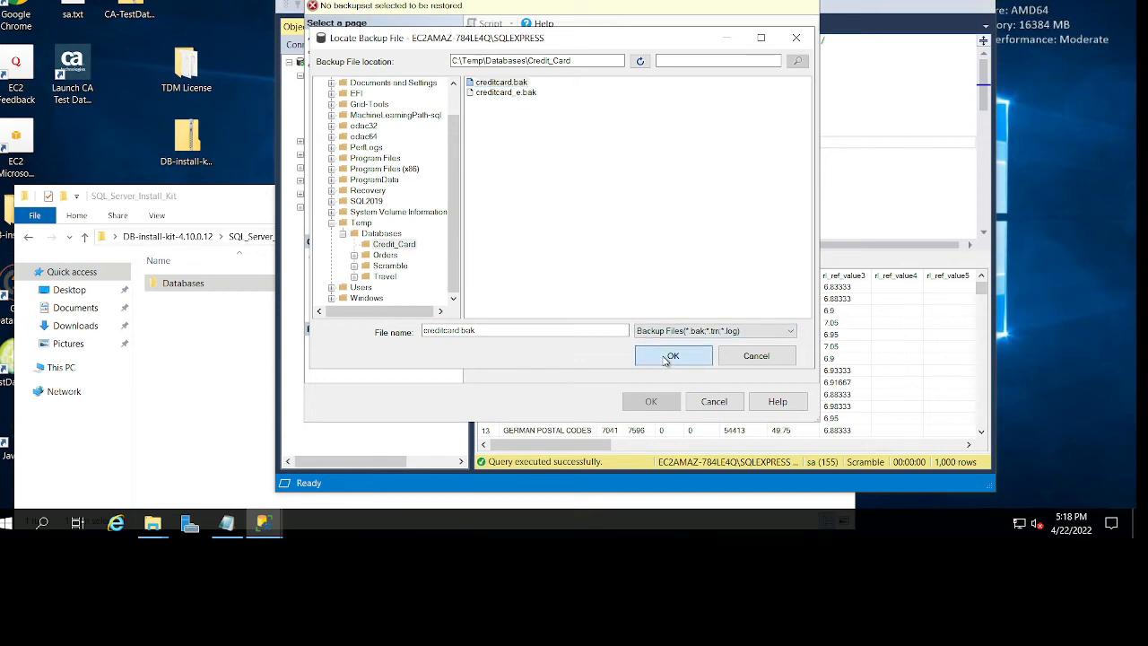
# Run the creditcard restore and dismiss the success message
pyautogui.click(594, 308)
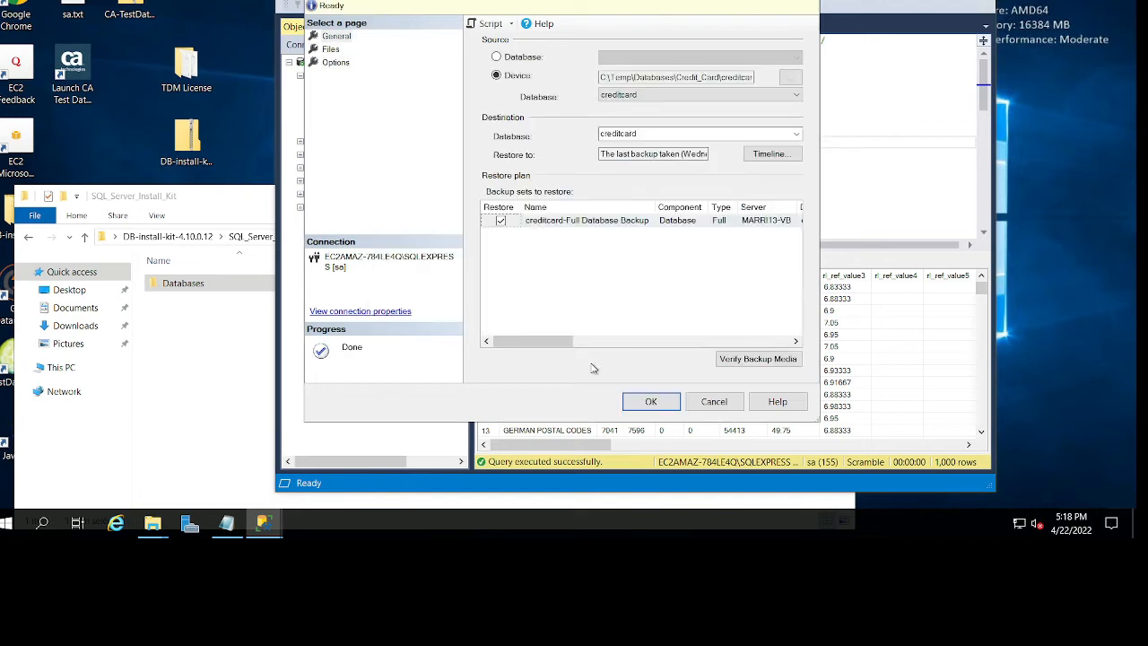
pyautogui.click(651, 402)
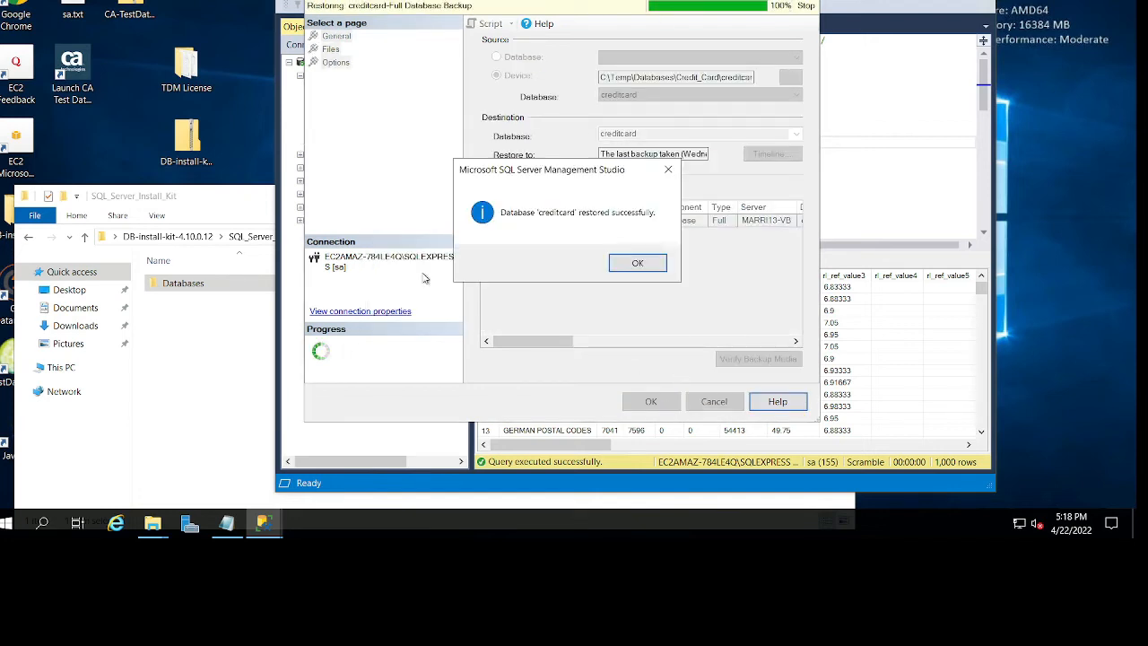
pyautogui.click(638, 264)
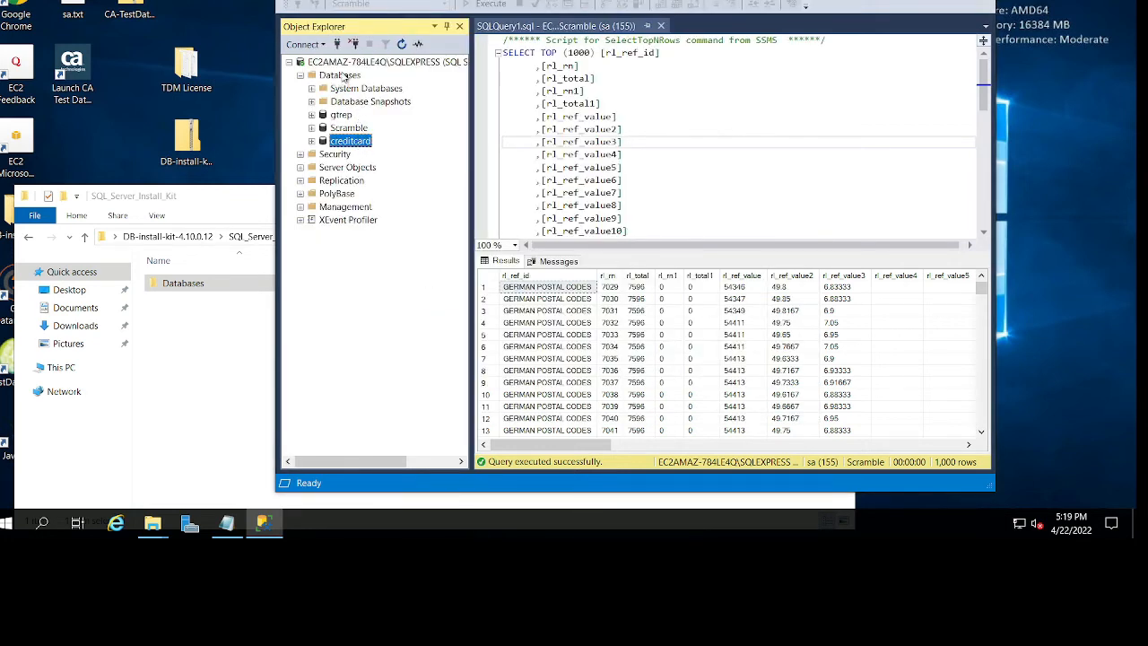
# Refresh Databases, expand creditcard's tables, preview dbo.ADDRESS top 1000 rows, then close that query
pyautogui.click(345, 77)
pyautogui.click(402, 45)
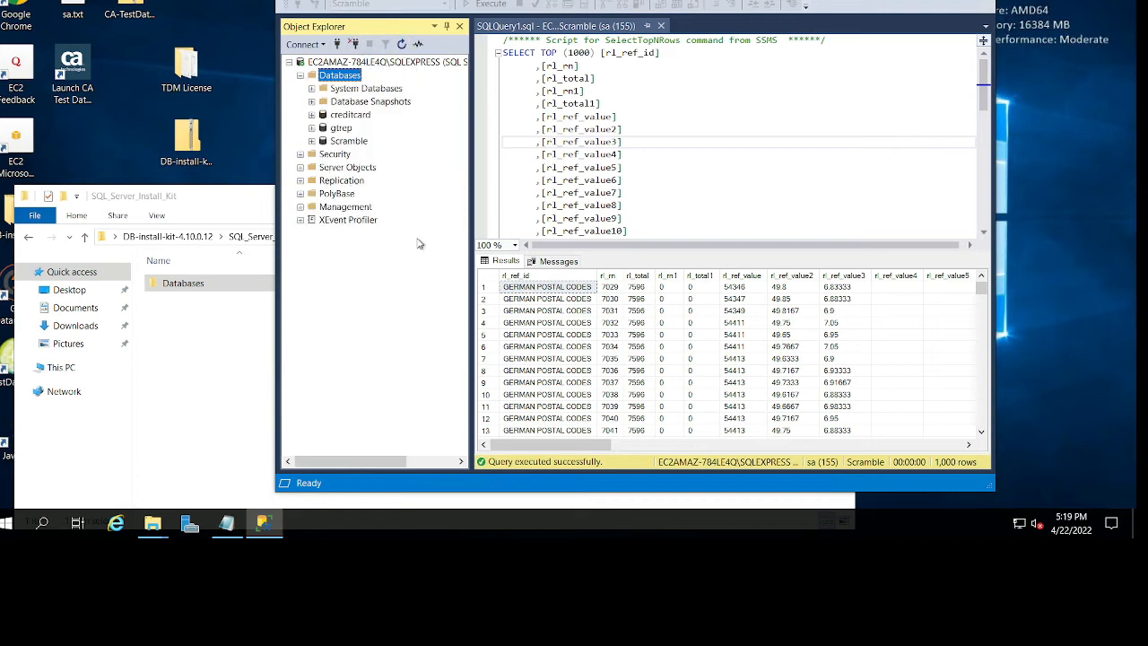
pyautogui.doubleClick(354, 115)
pyautogui.doubleClick(355, 142)
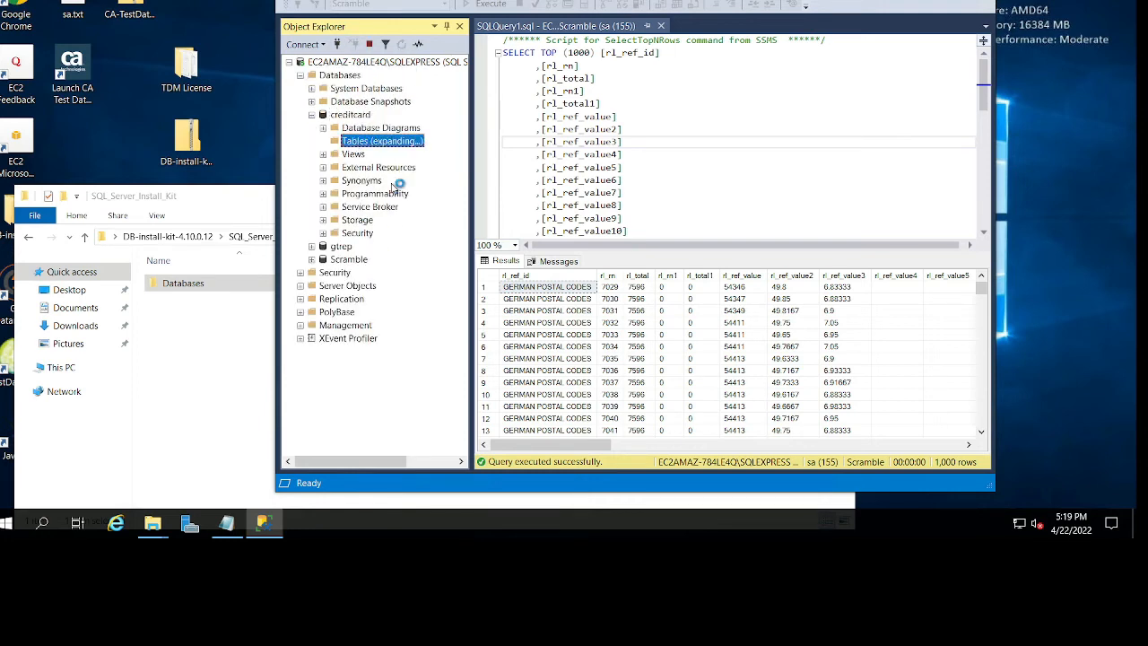
pyautogui.click(381, 220)
pyautogui.rightClick(395, 222)
pyautogui.click(415, 236)
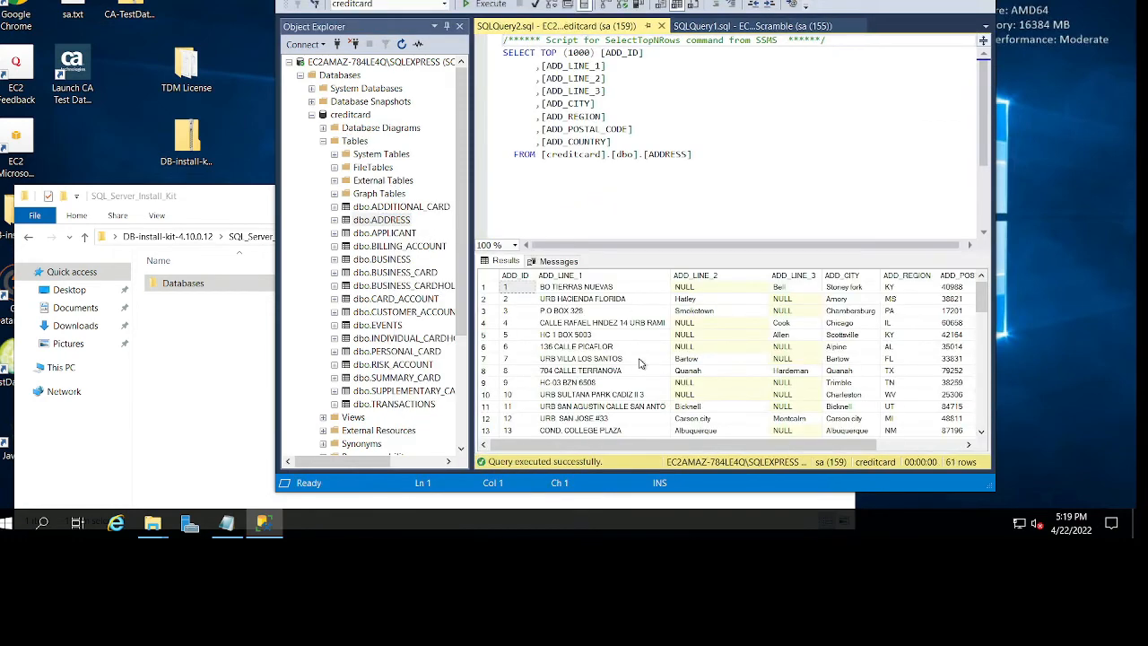
pyautogui.click(661, 25)
pyautogui.scroll(-4, 372, 354)
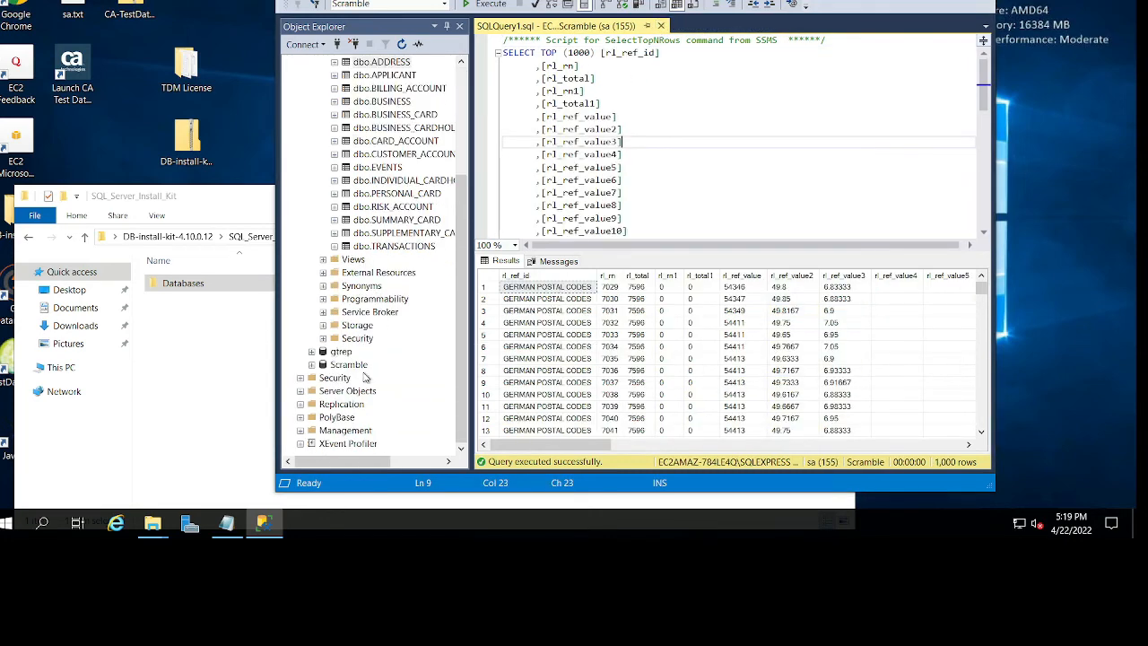
# Open creditcard_user.sql from SQL_Server_Install_Kit\Databases\Credit_Card as an SSMS query
pyautogui.click(153, 365)
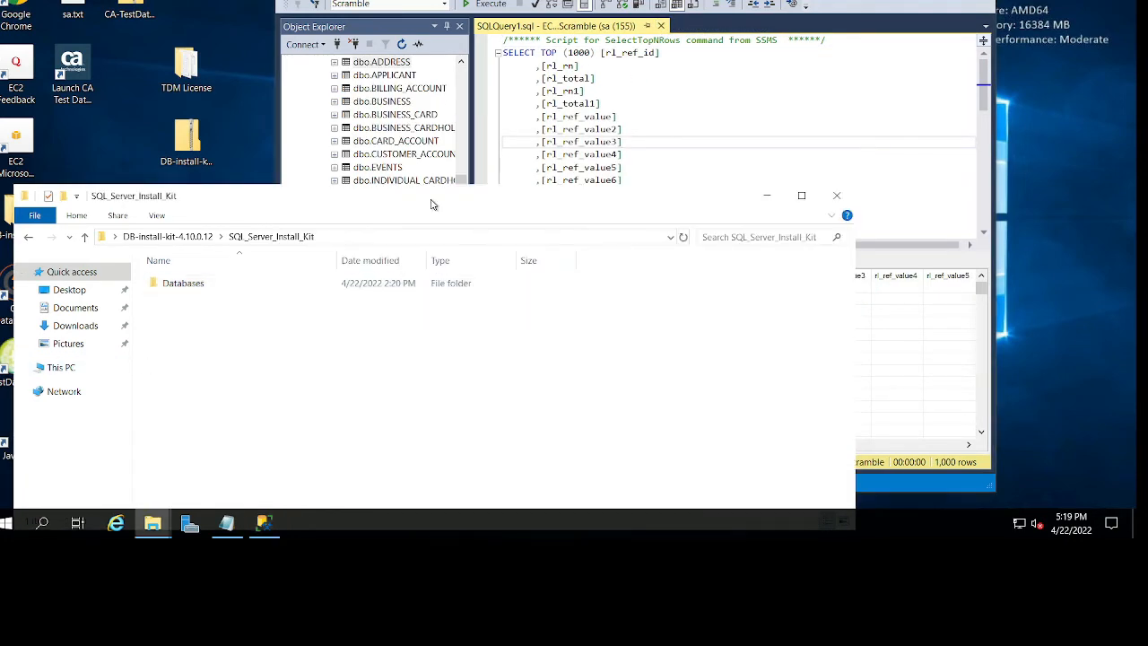
pyautogui.click(204, 239)
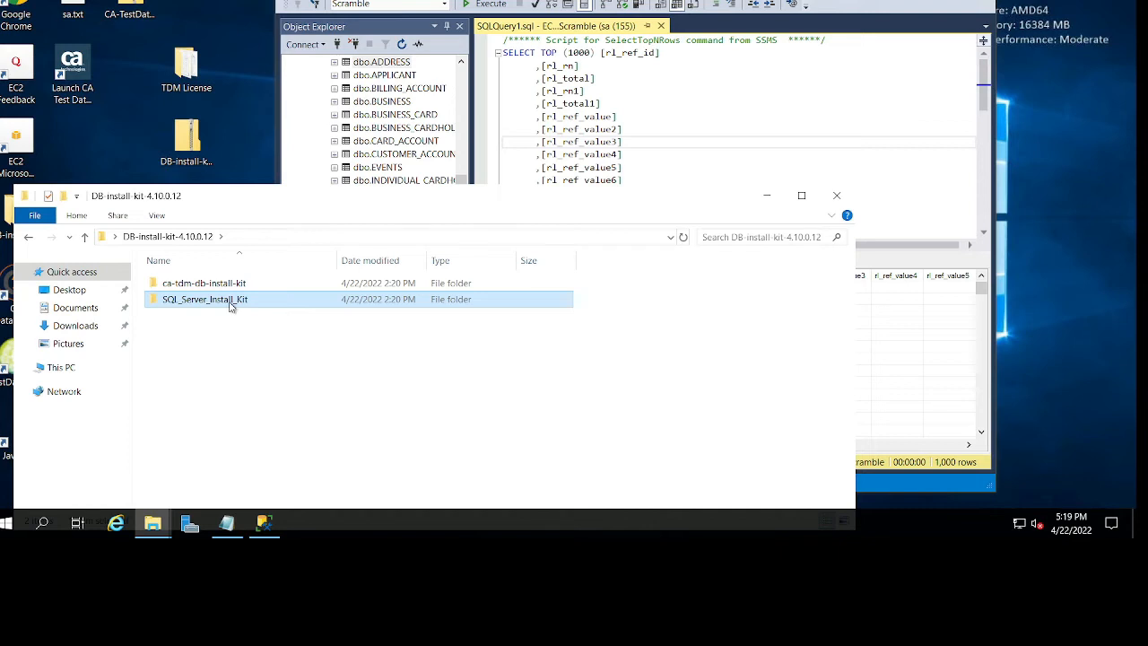
pyautogui.doubleClick(230, 304)
pyautogui.doubleClick(229, 285)
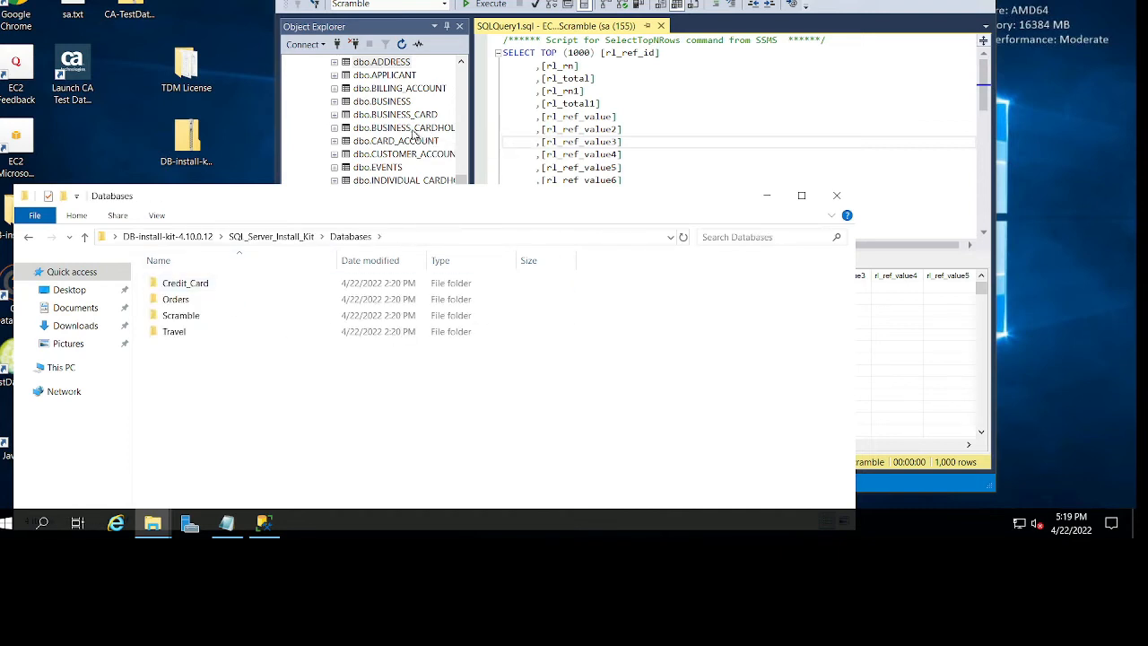
pyautogui.doubleClick(224, 285)
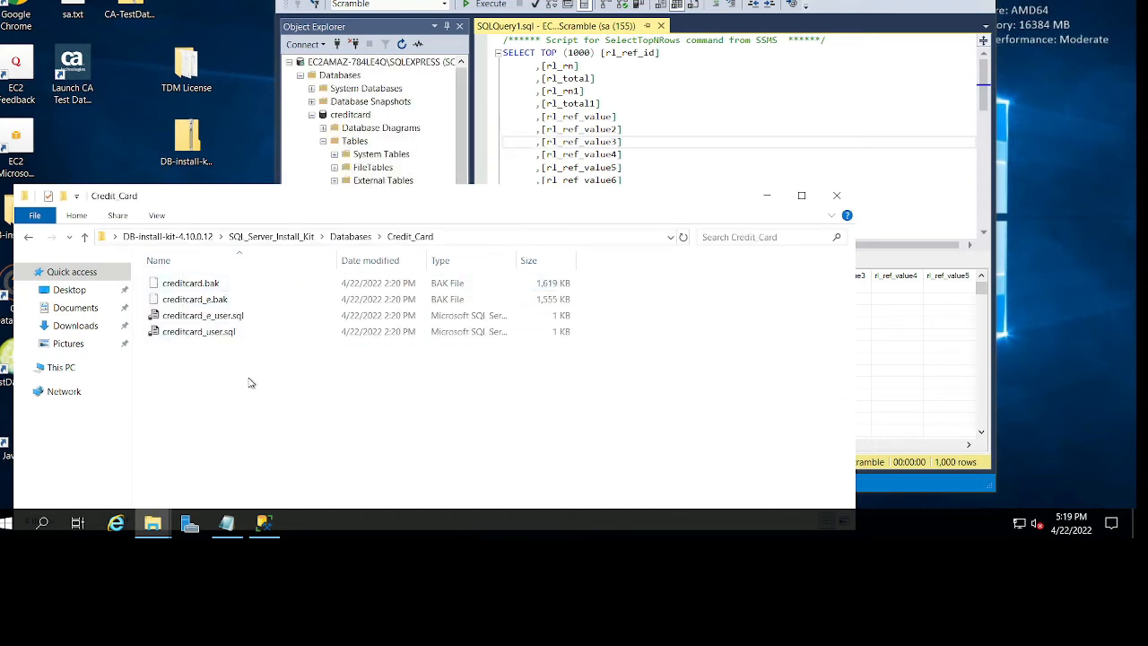
pyautogui.doubleClick(251, 331)
pyautogui.click(715, 150)
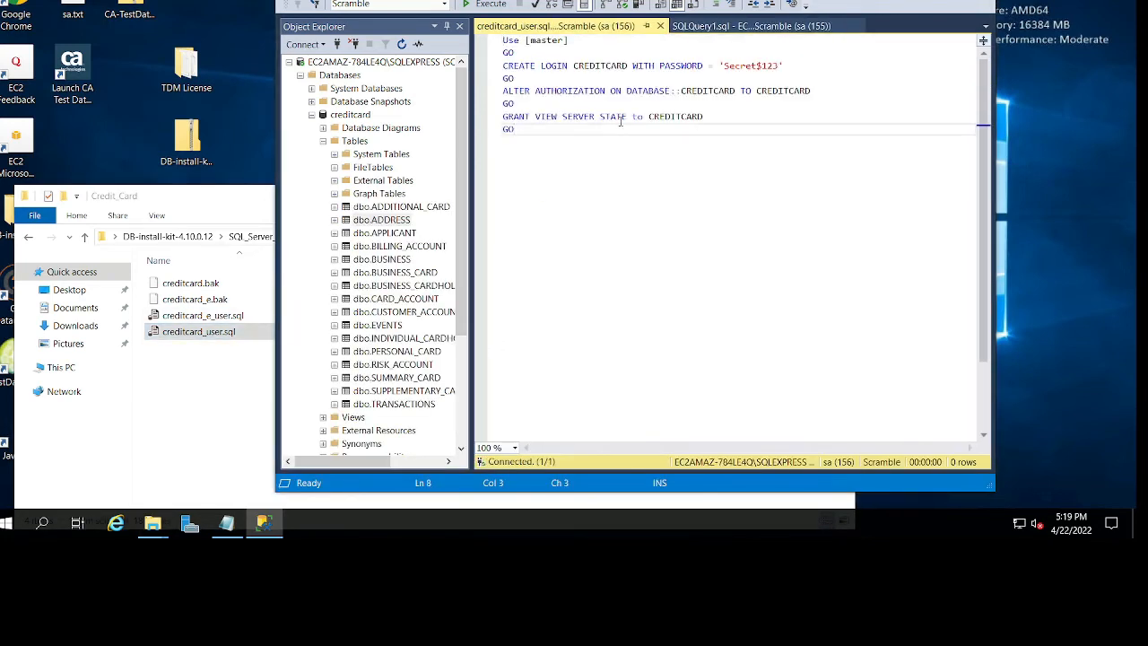
# Execute creditcard_user.sql and read the error that 'CREDITCARD' already exists
pyautogui.click(475, 4)
pyautogui.moveTo(579, 285); pyautogui.dragTo(702, 283)
pyautogui.click(710, 312)
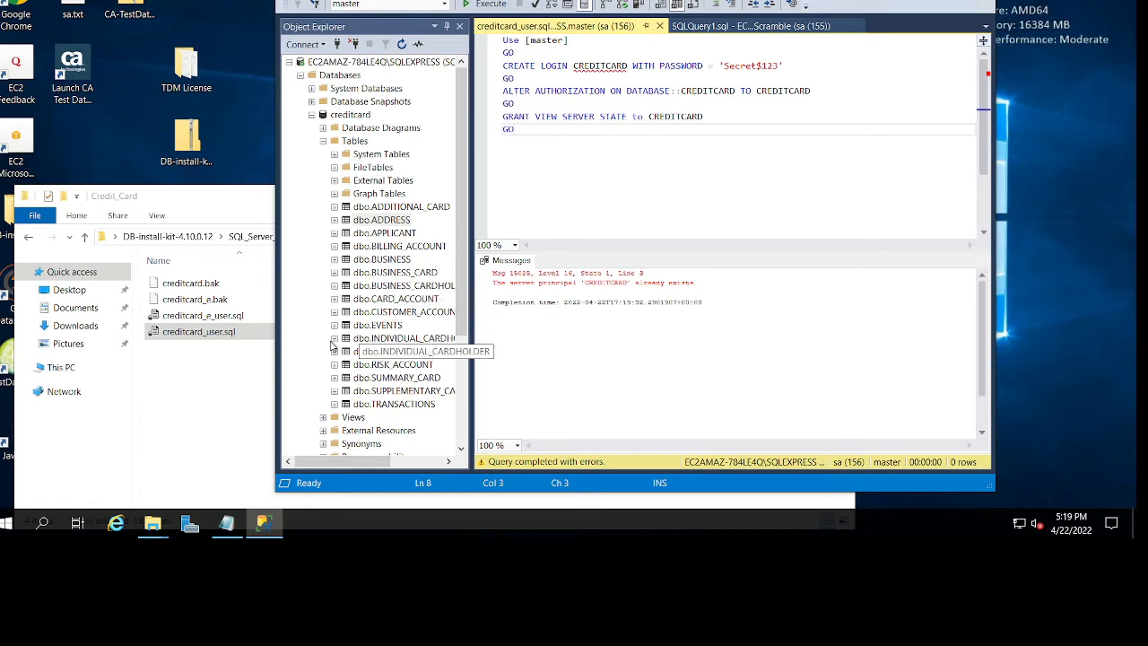
# Find the CREDITCARD login under Security > Logins, then open creditcard_e_user.sql
pyautogui.scroll(-4, 395, 339)
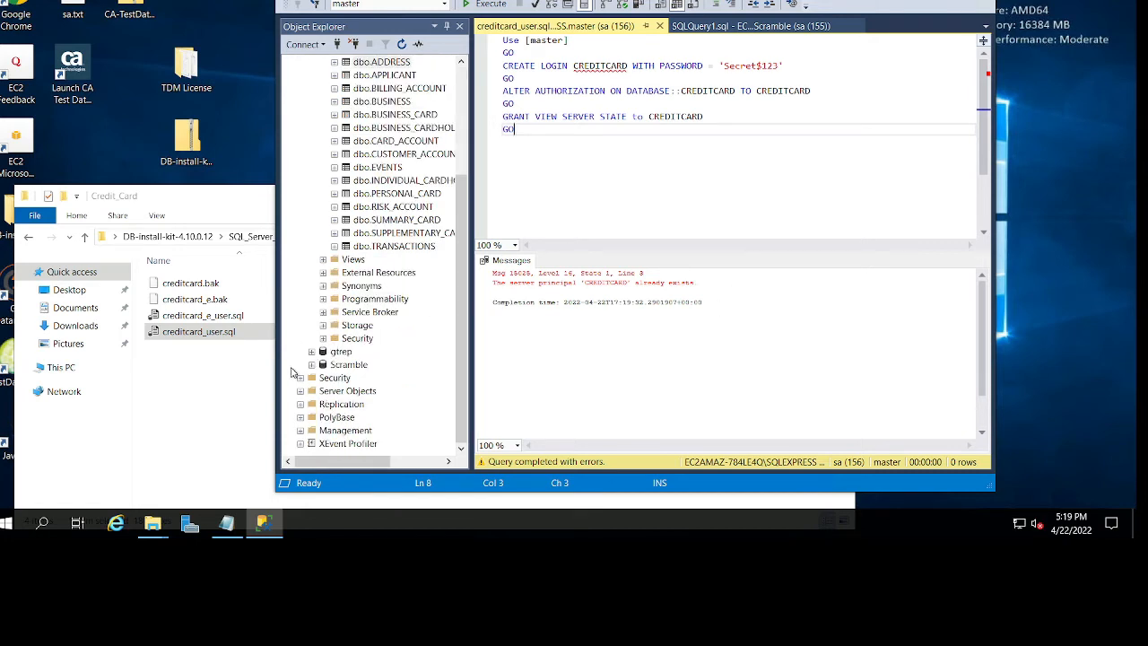
pyautogui.click(300, 377)
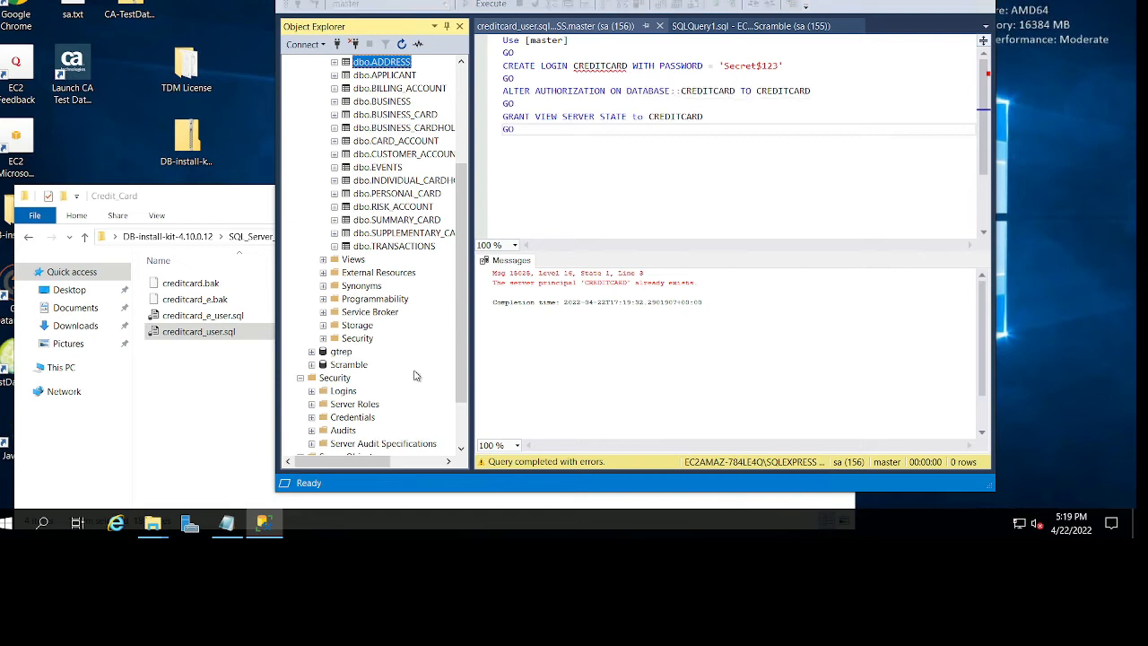
pyautogui.click(312, 392)
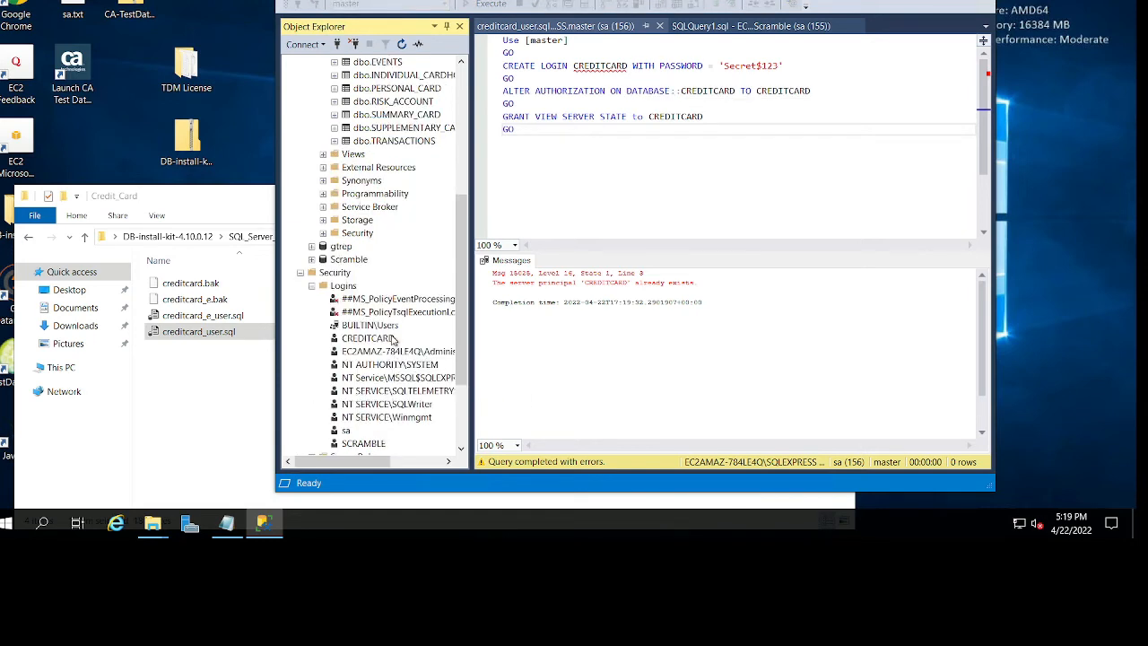
pyautogui.scroll(-1, 366, 370)
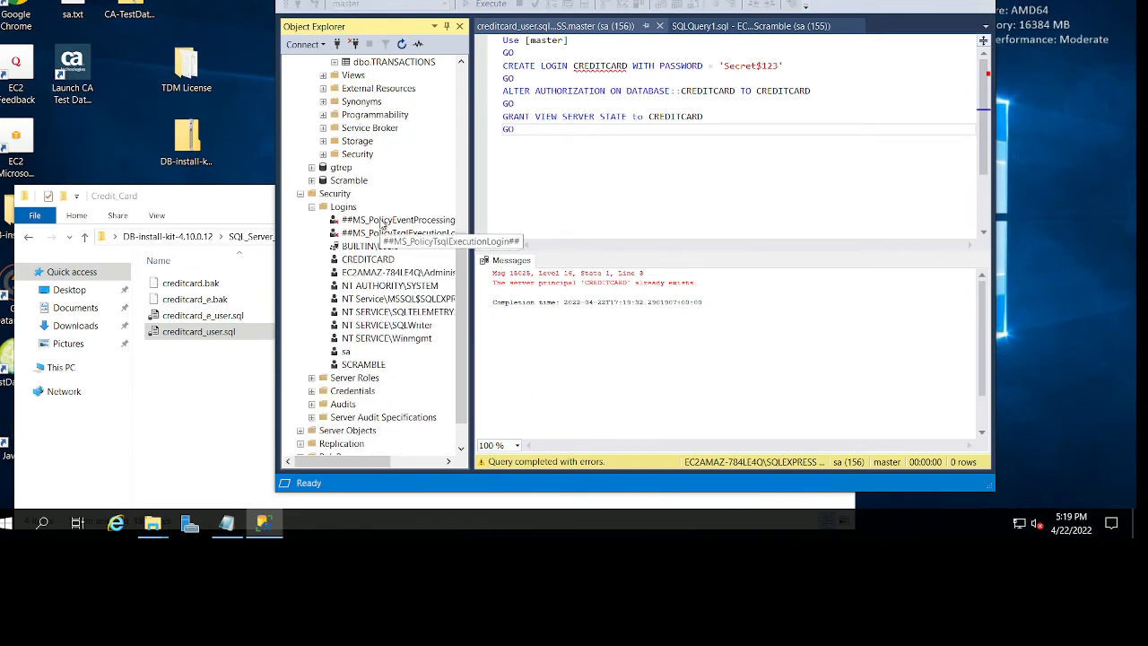
pyautogui.click(386, 260)
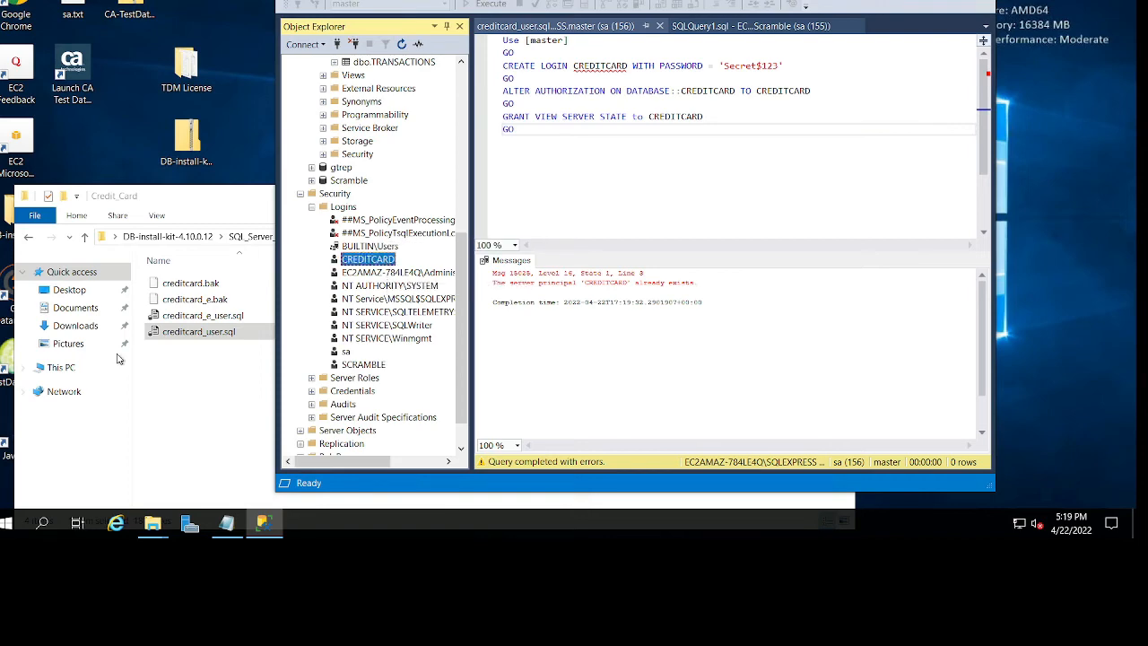
pyautogui.doubleClick(201, 318)
pyautogui.click(647, 181)
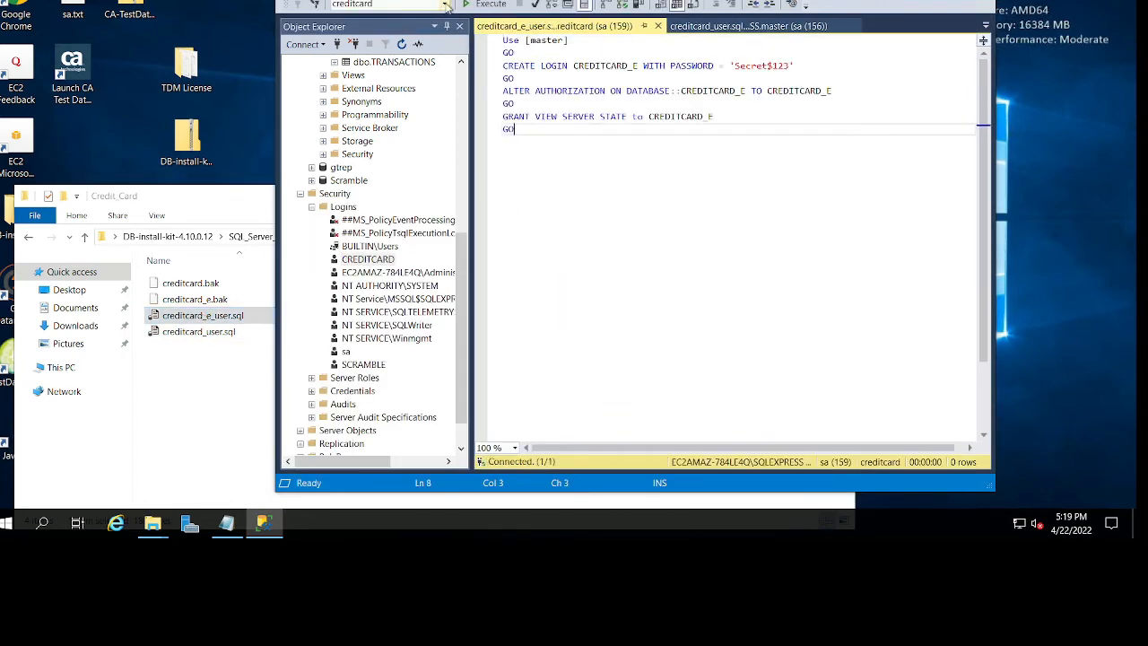
pyautogui.click(485, 6)
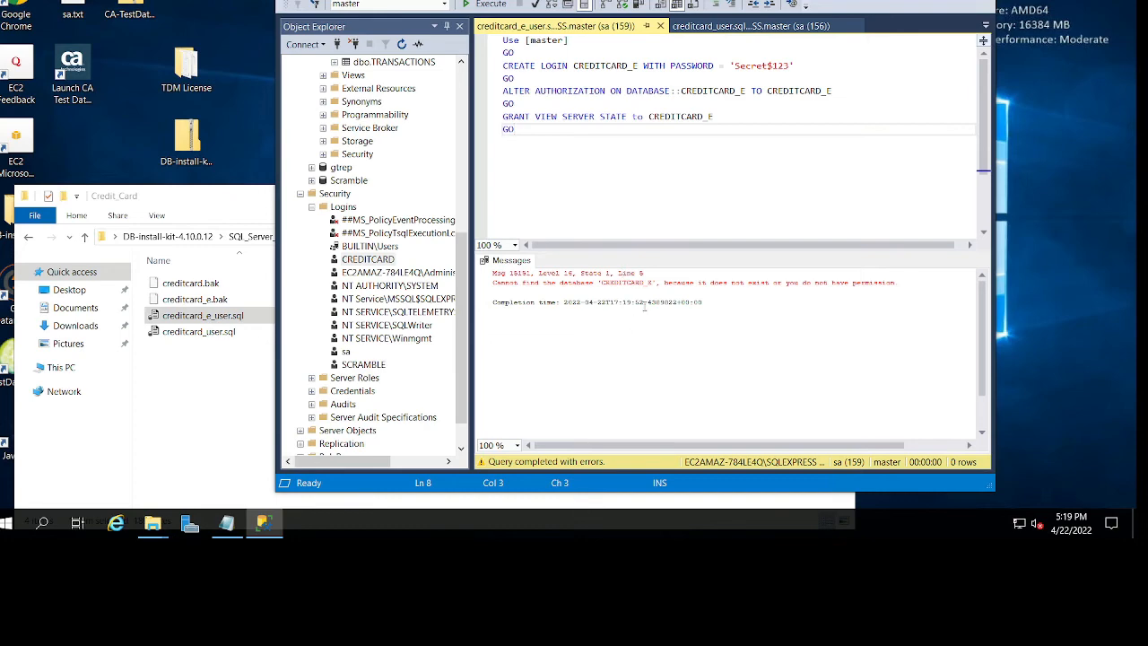
pyautogui.moveTo(671, 291); pyautogui.dragTo(731, 285)
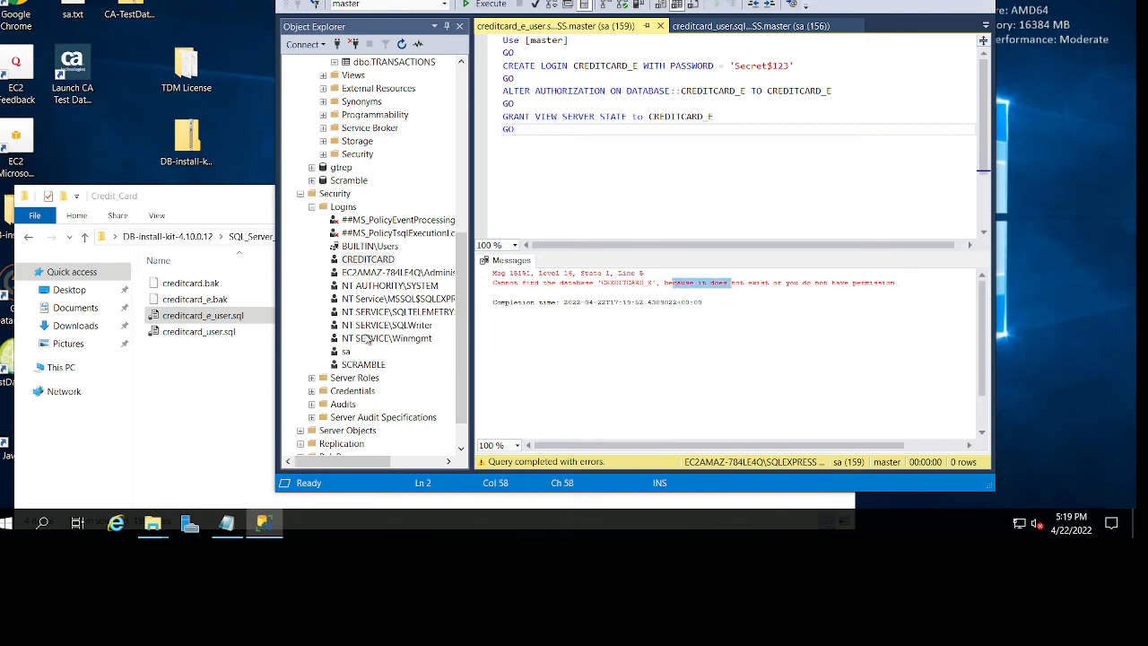
pyautogui.scroll(10, 378, 239)
pyautogui.click(401, 45)
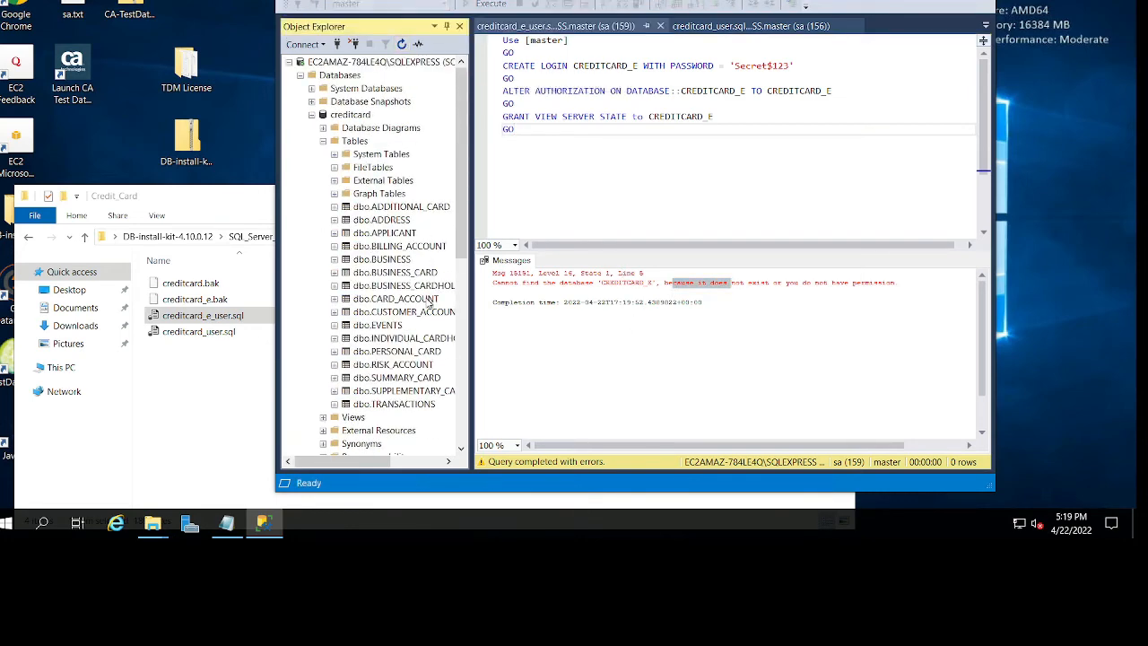
pyautogui.scroll(-9, 429, 305)
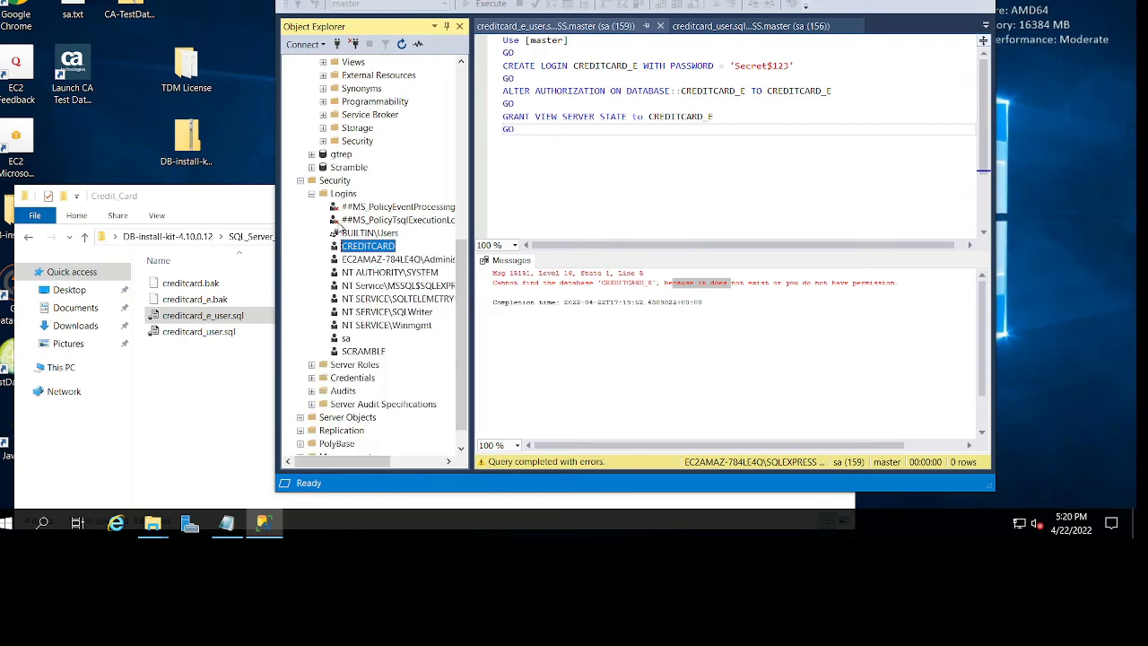
pyautogui.click(310, 196)
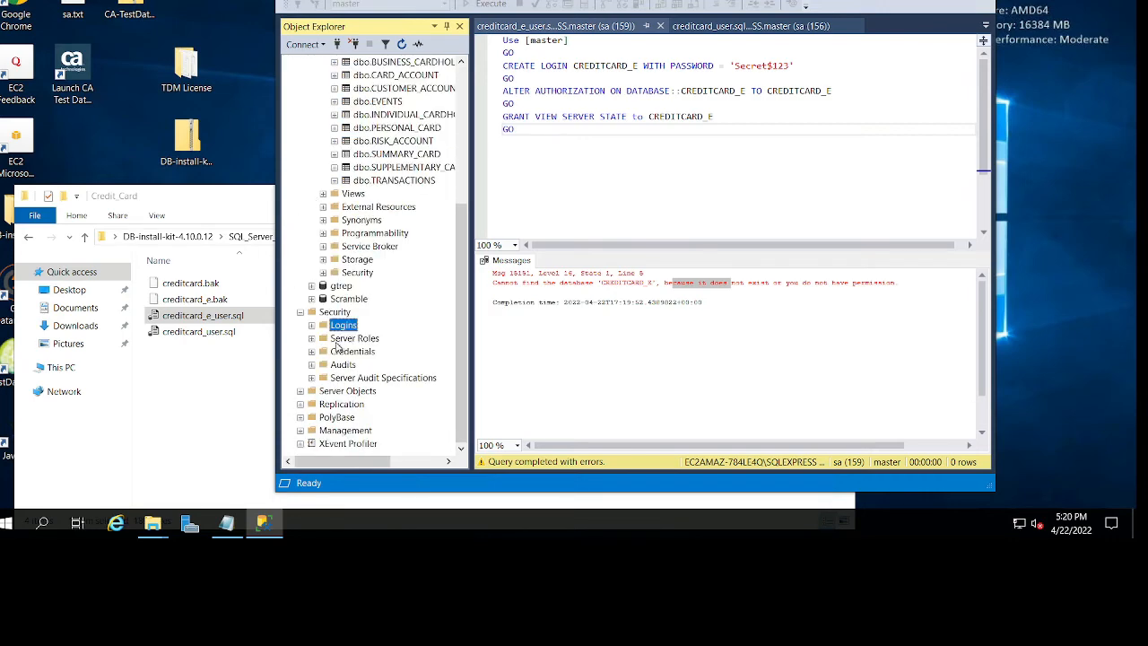
pyautogui.scroll(6, 367, 225)
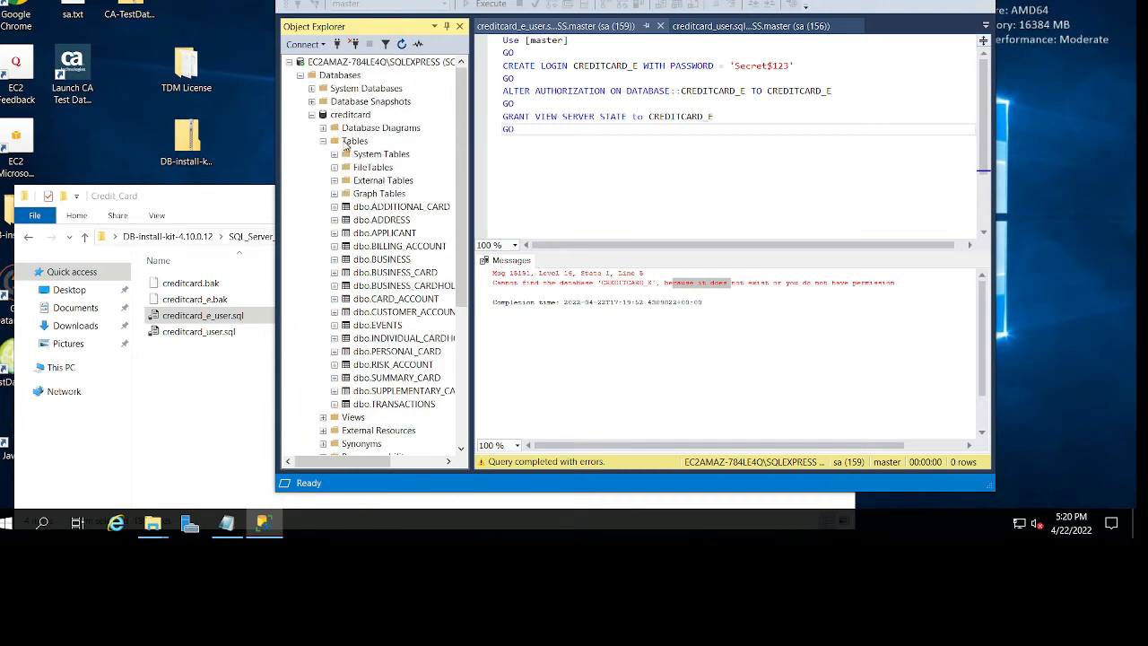
pyautogui.rightClick(346, 144)
pyautogui.moveTo(425, 153)
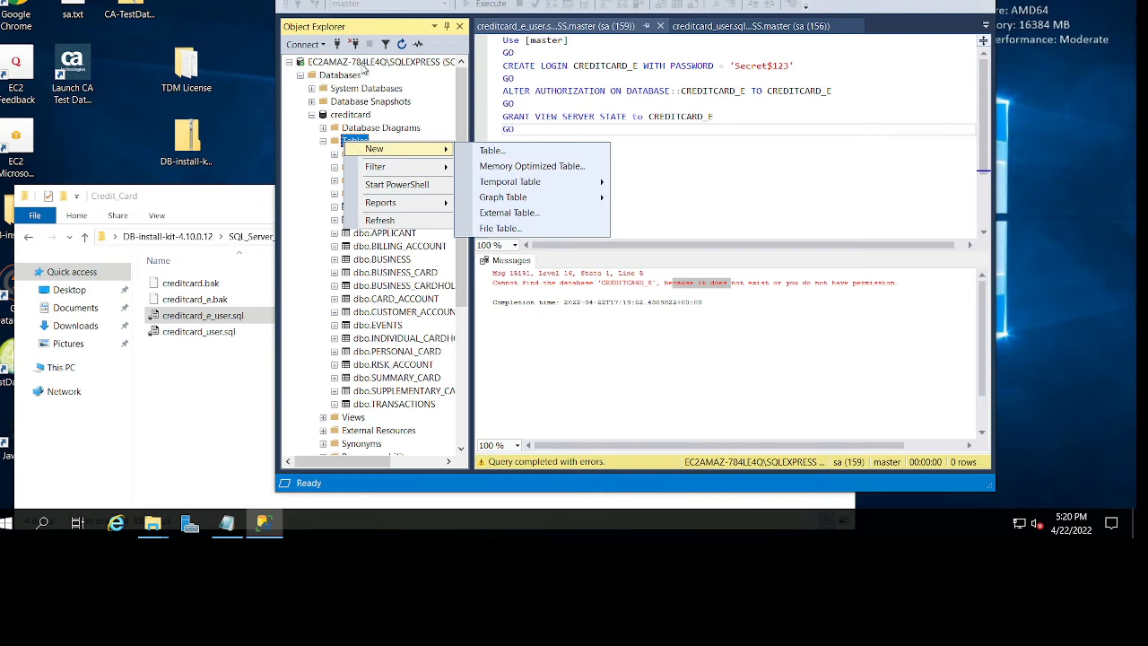
# Start a Restore Database on the Databases folder using a Device source
pyautogui.click(348, 77)
pyautogui.rightClick(348, 77)
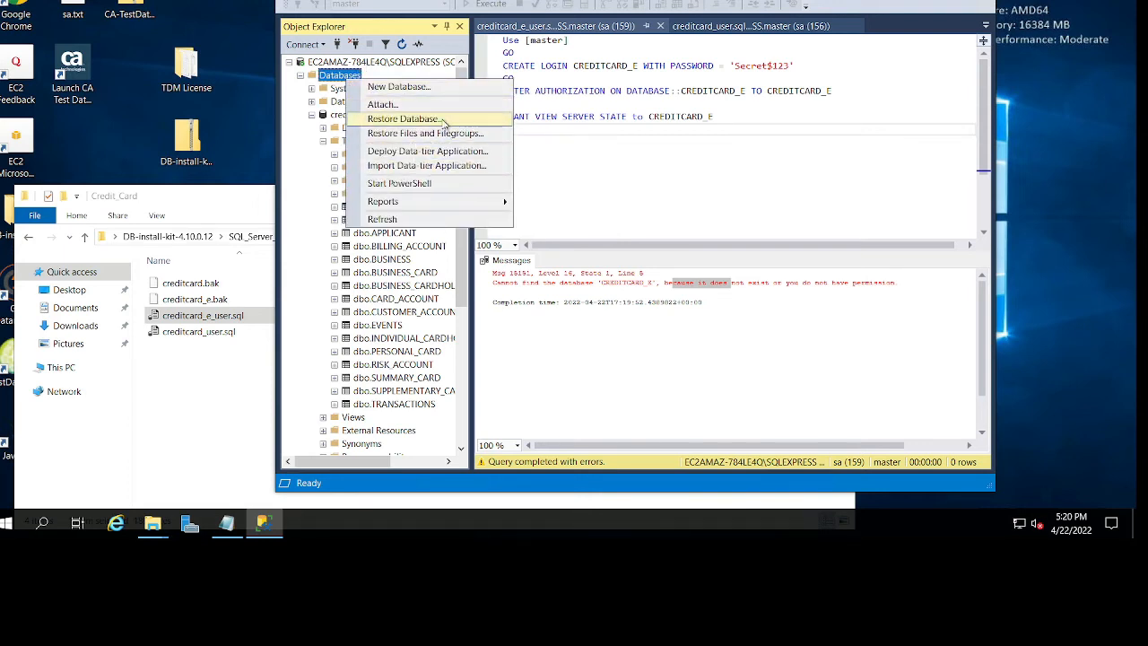
pyautogui.click(588, 176)
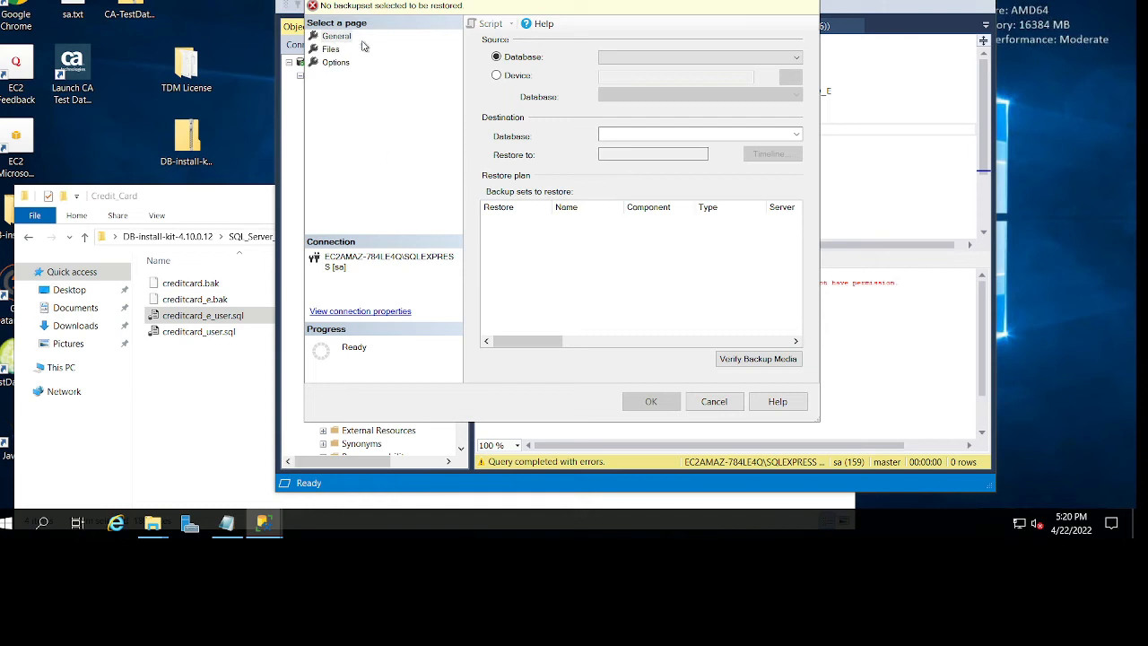
pyautogui.click(786, 134)
pyautogui.click(496, 77)
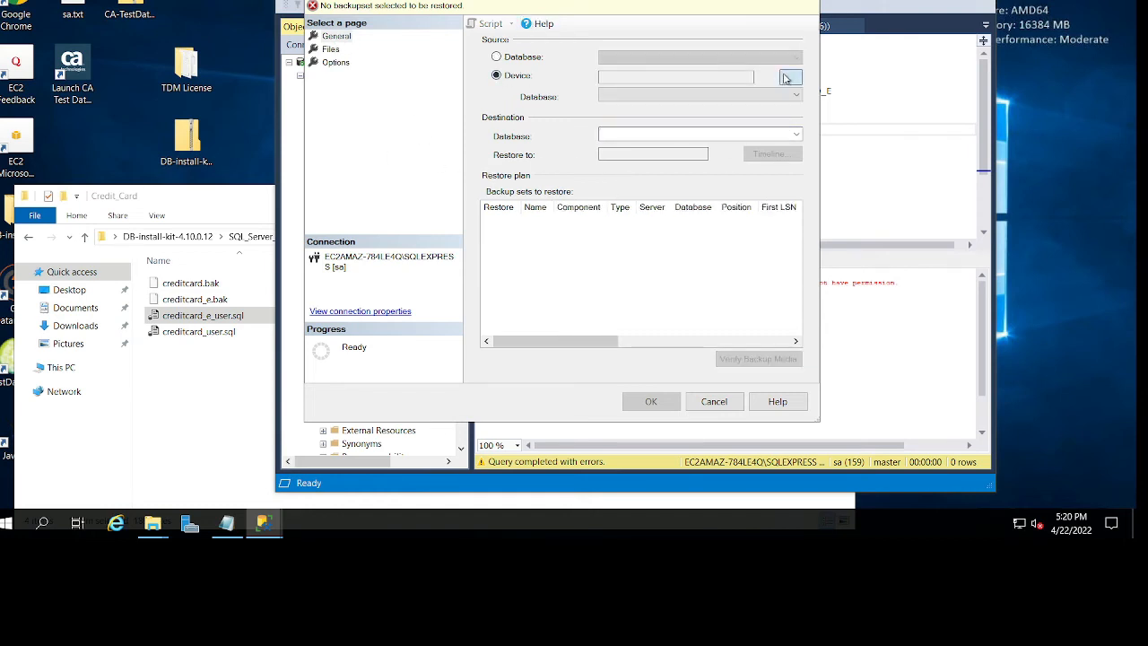
pyautogui.click(790, 77)
# Add C:\Temp\Databases\Credit_Card\creditcard_e.bak as the backup device
pyautogui.click(659, 169)
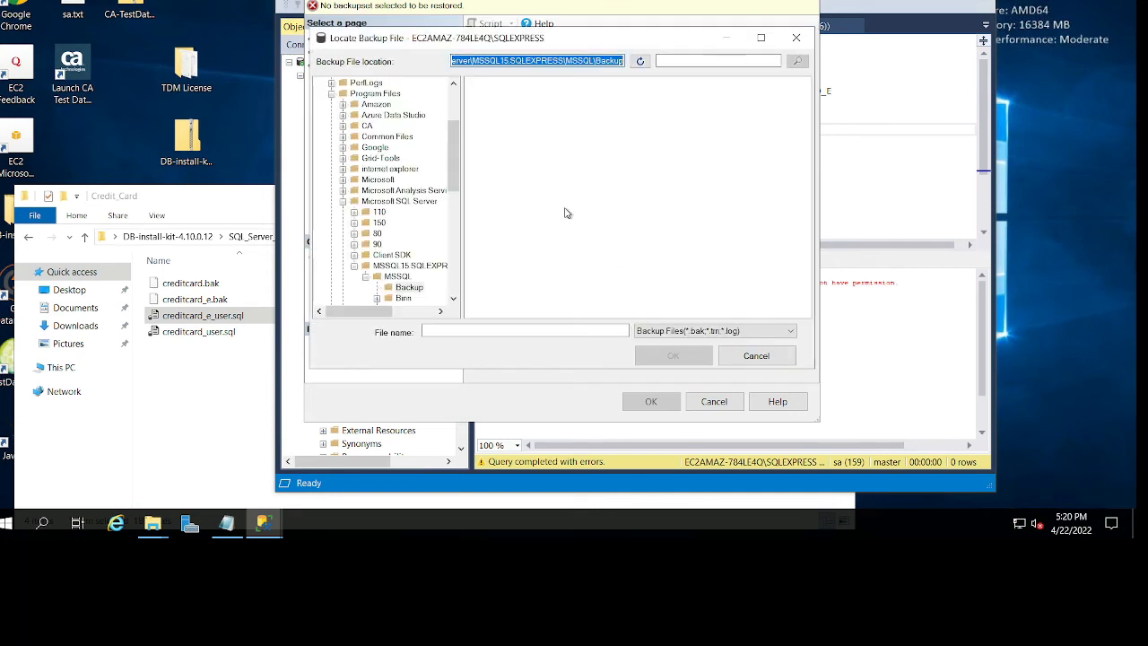
pyautogui.scroll(-10, 369, 226)
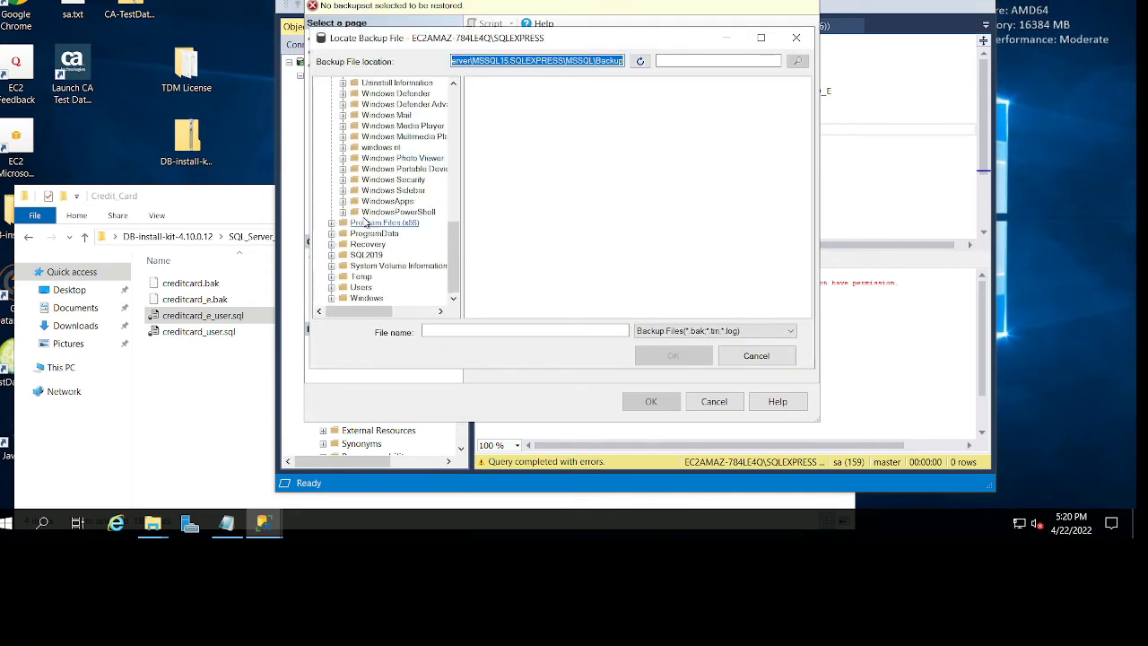
pyautogui.click(368, 278)
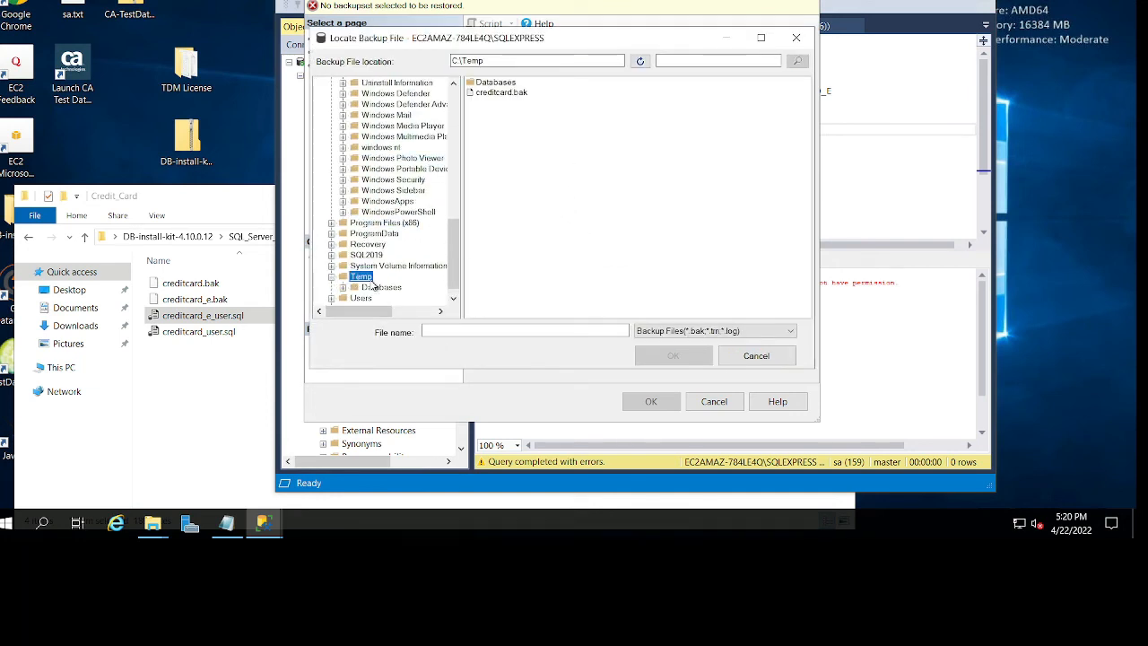
pyautogui.doubleClick(495, 82)
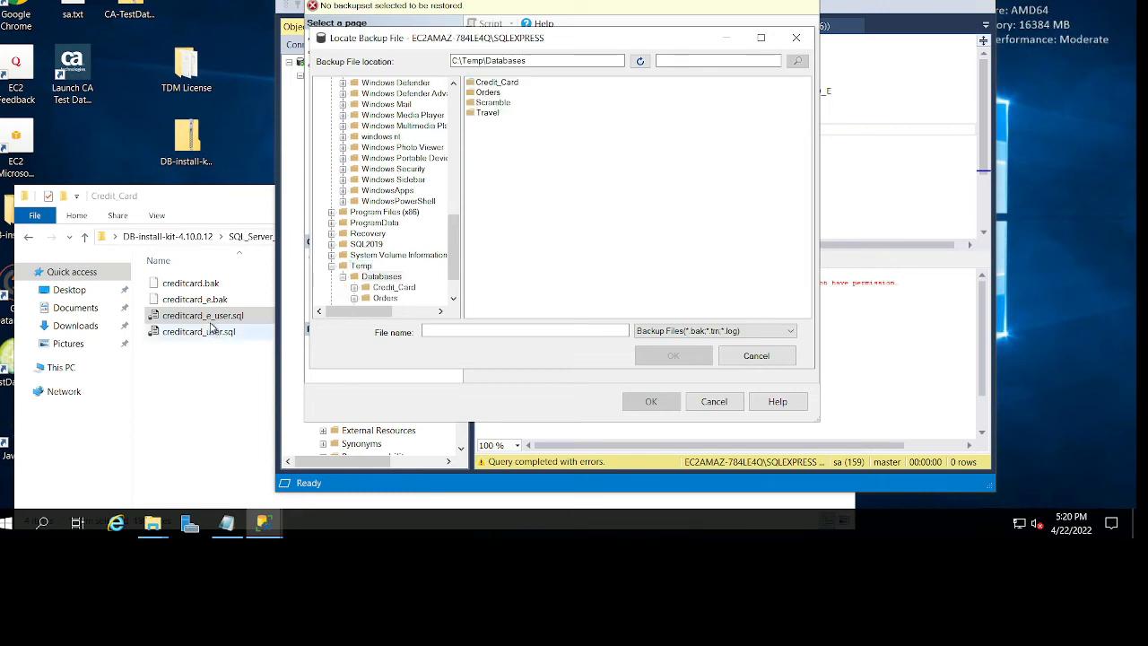
pyautogui.doubleClick(518, 88)
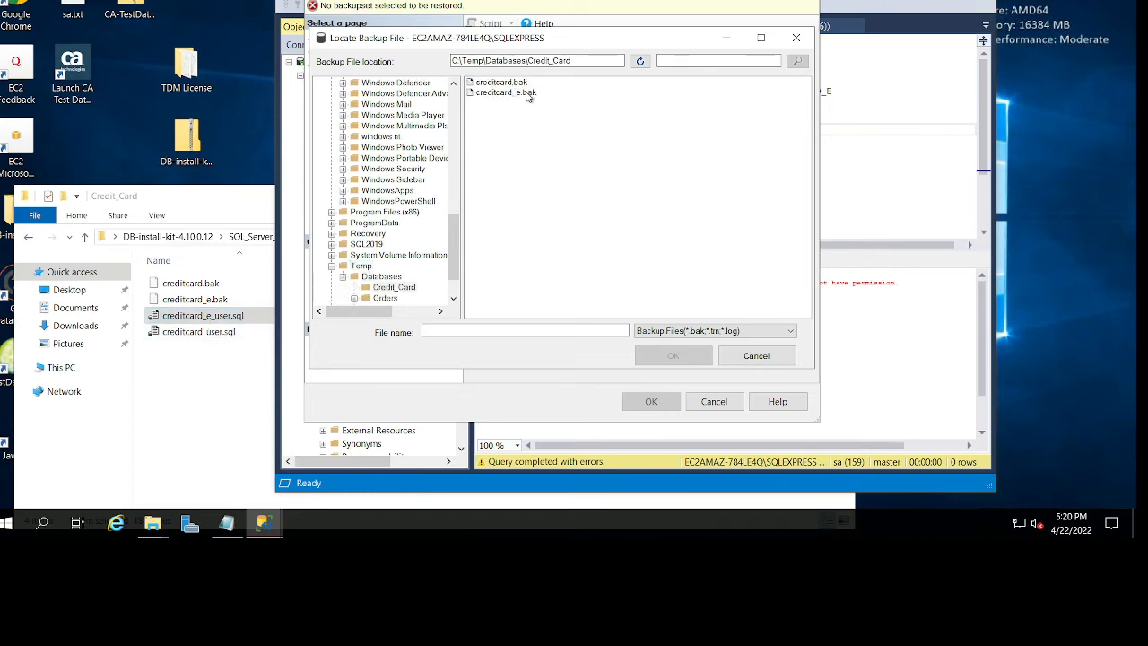
pyautogui.click(530, 95)
pyautogui.click(692, 361)
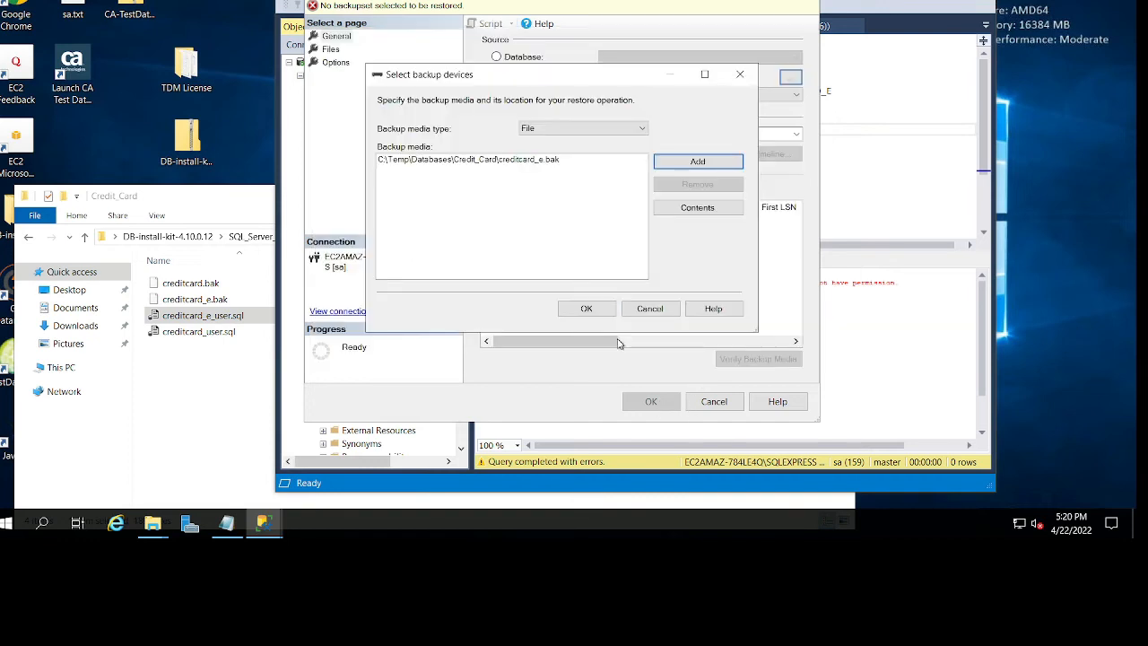
# Run the creditcard_e restore and dismiss the success message
pyautogui.click(587, 308)
pyautogui.click(651, 401)
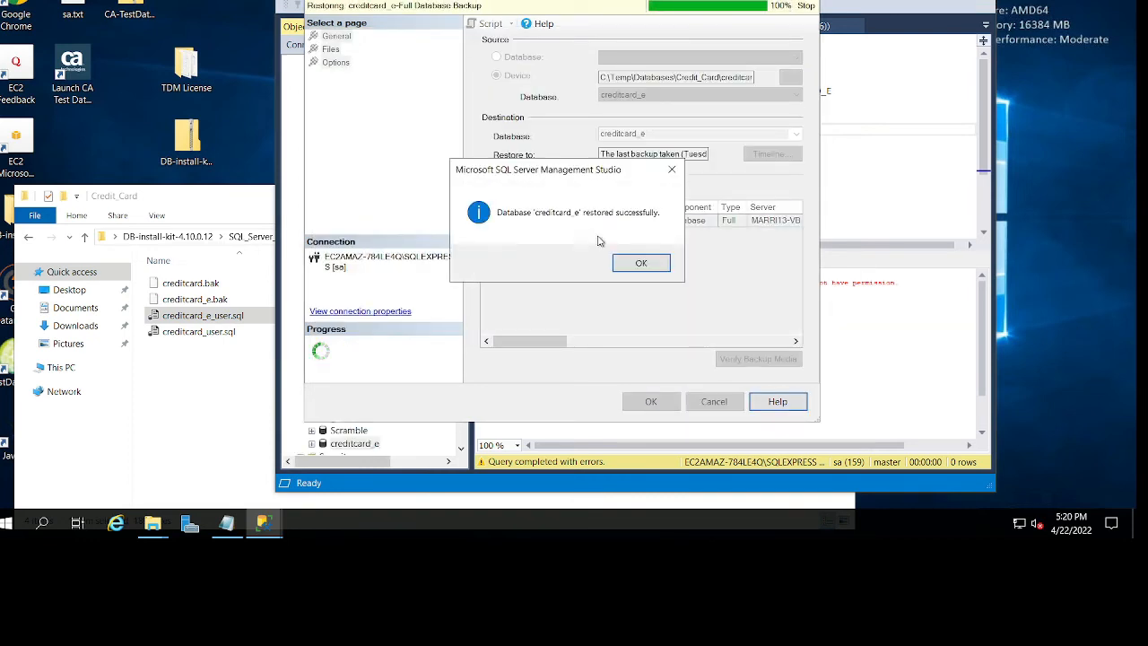
pyautogui.click(640, 262)
pyautogui.click(578, 194)
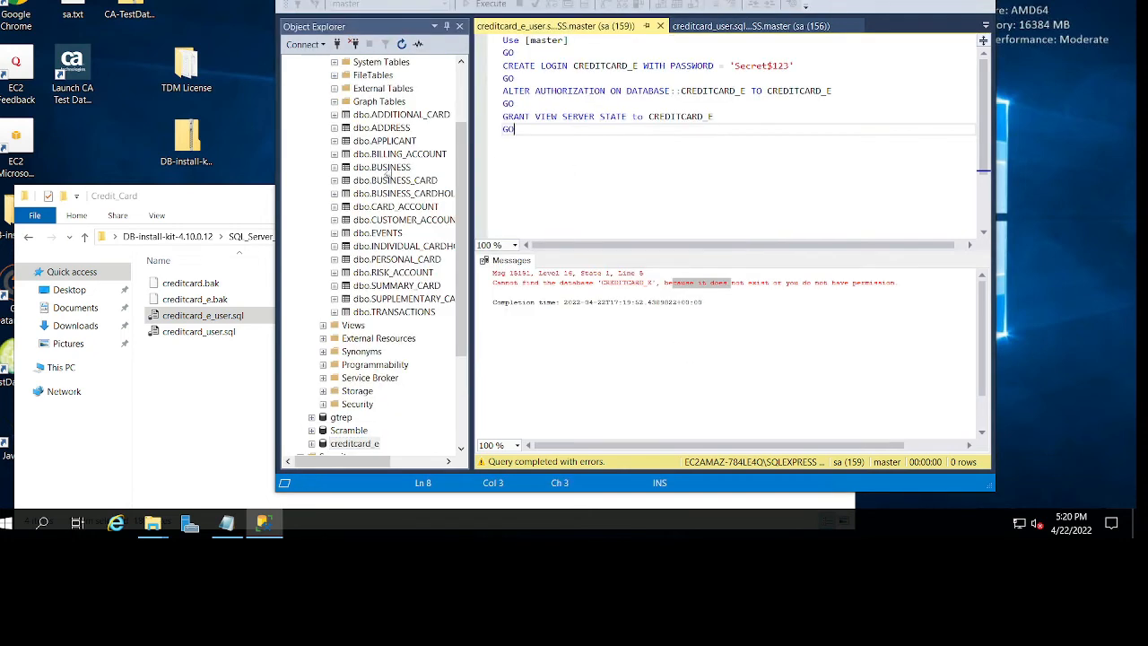
# Refresh Databases, expand creditcard_e Tables, and select the top 1000 rows of dbo.ADDRESS
pyautogui.scroll(3, 359, 159)
pyautogui.click(322, 116)
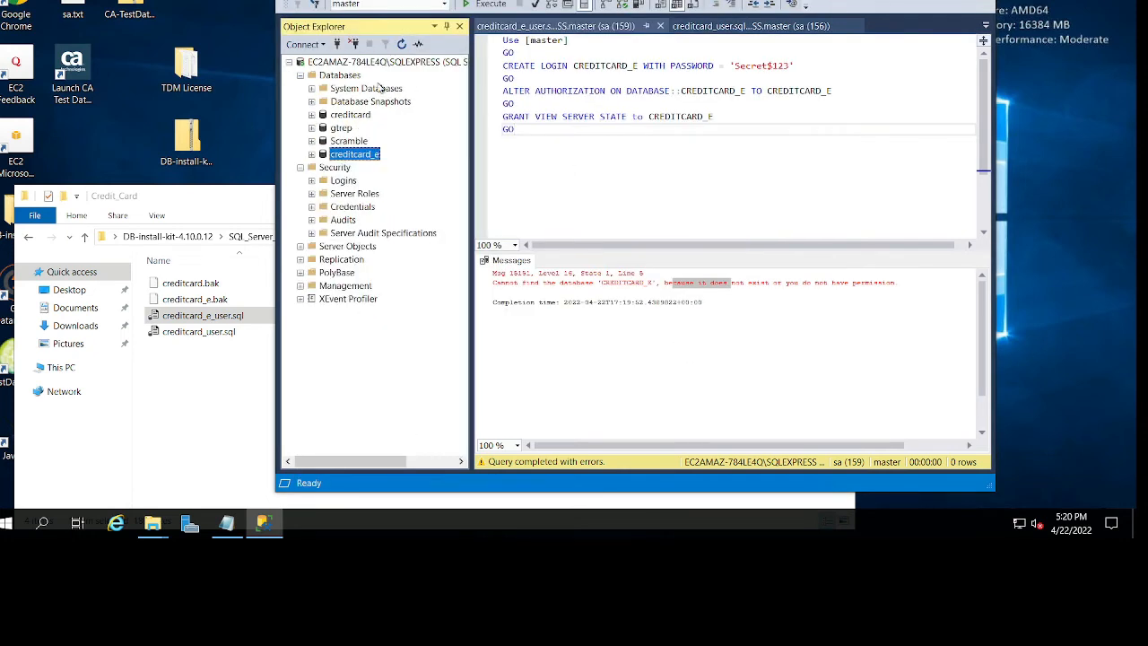
pyautogui.click(355, 76)
pyautogui.click(401, 43)
pyautogui.doubleClick(366, 131)
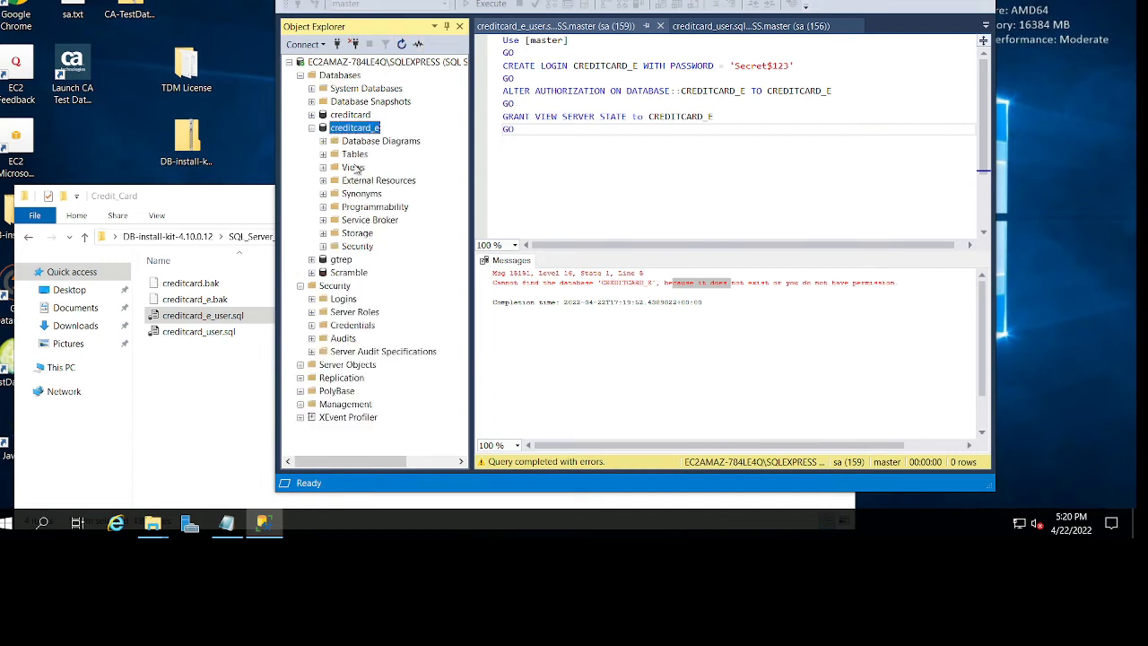
pyautogui.doubleClick(359, 155)
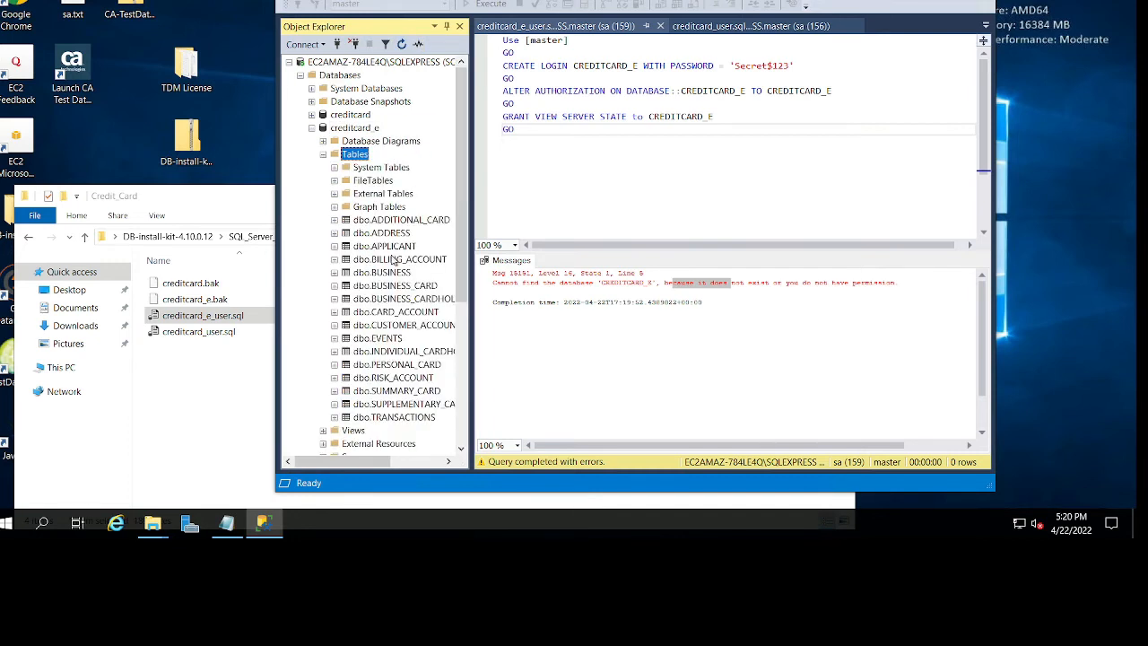
pyautogui.rightClick(399, 235)
pyautogui.click(432, 233)
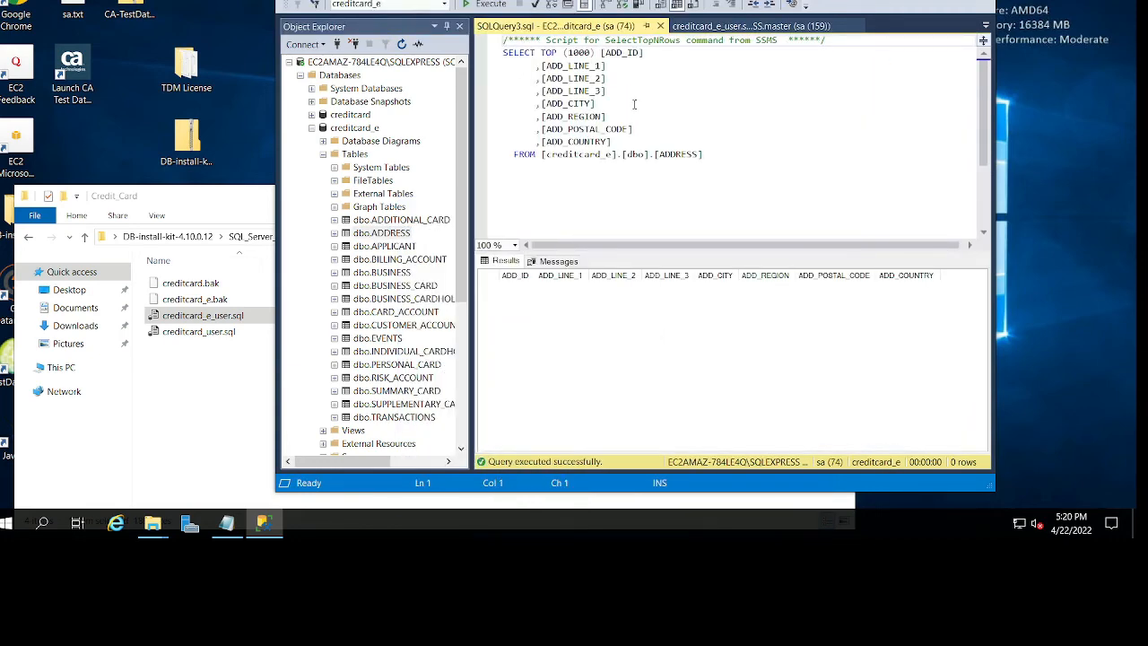
# Open the install kit's Databases folder, then narrow the Explorer window and move it to the top
pyautogui.click(167, 403)
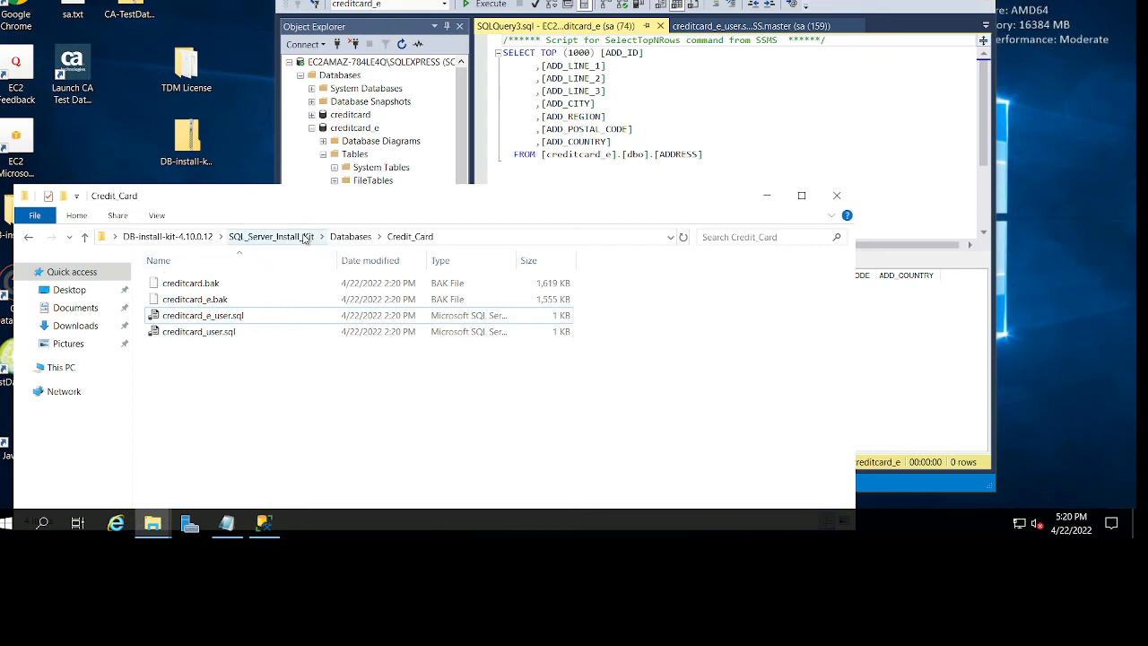
pyautogui.click(305, 237)
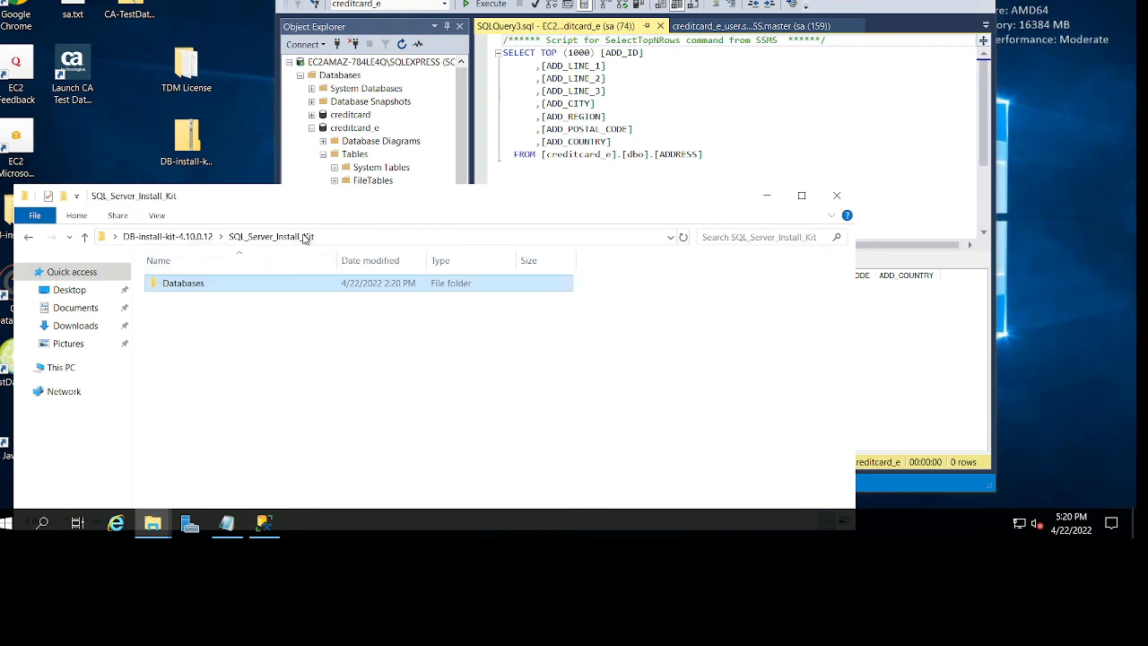
pyautogui.doubleClick(183, 286)
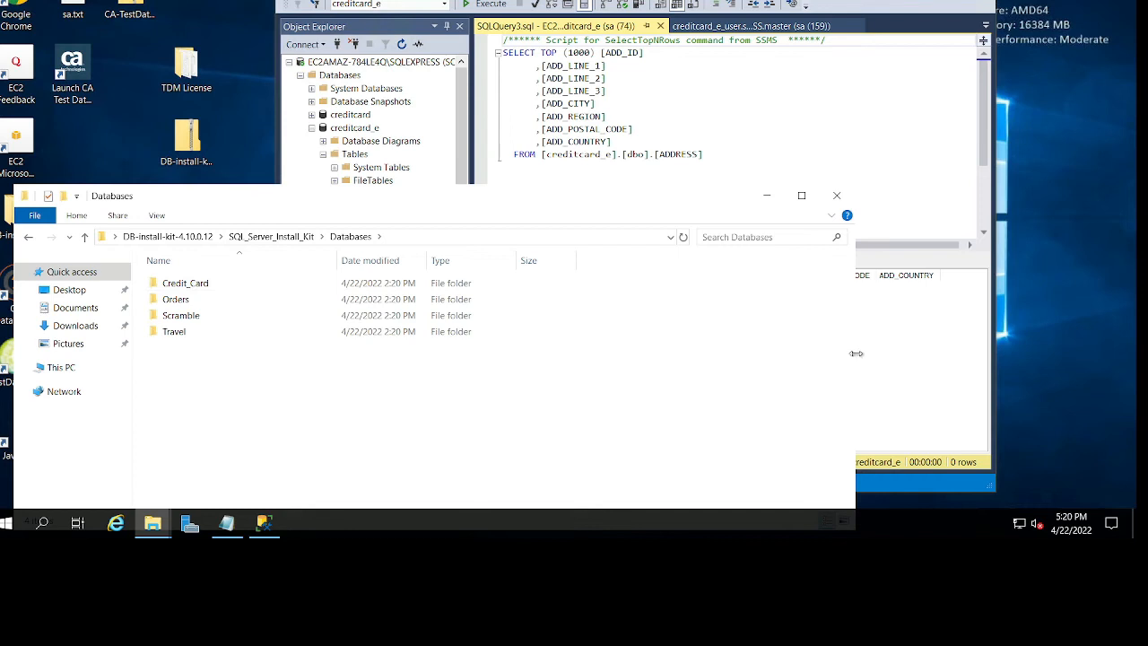
pyautogui.moveTo(731, 358); pyautogui.dragTo(469, 358)
pyautogui.moveTo(257, 203); pyautogui.dragTo(250, 16)
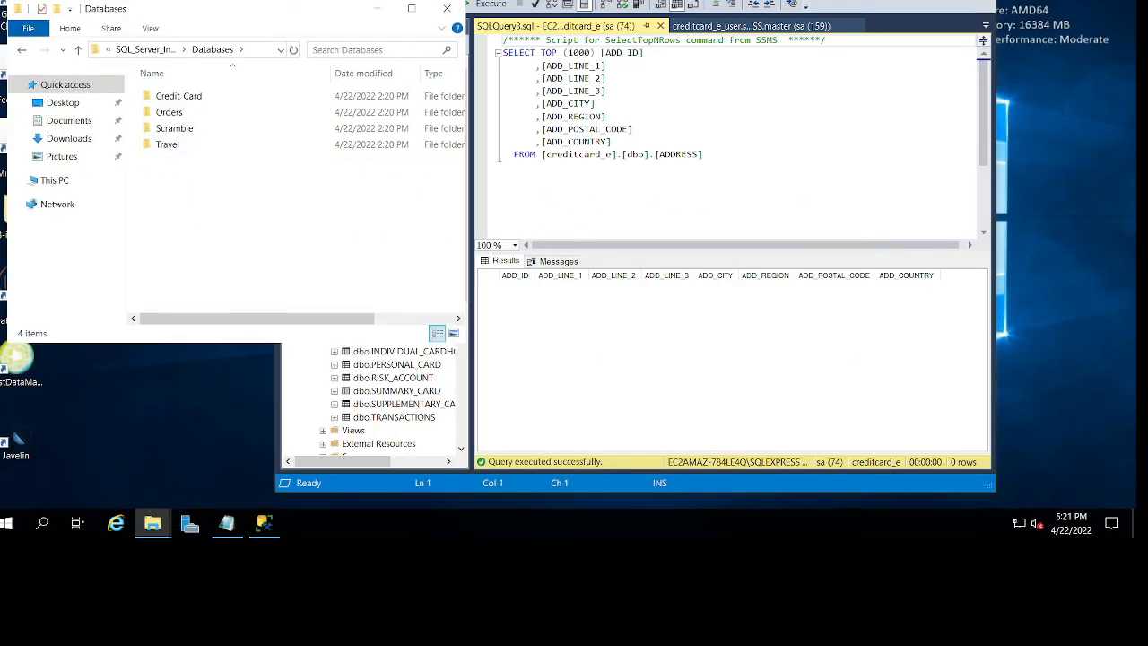
pyautogui.moveTo(278, 12); pyautogui.dragTo(356, 3)
# Launch Datamaker and log in to the test data repository
pyautogui.doubleClick(25, 305)
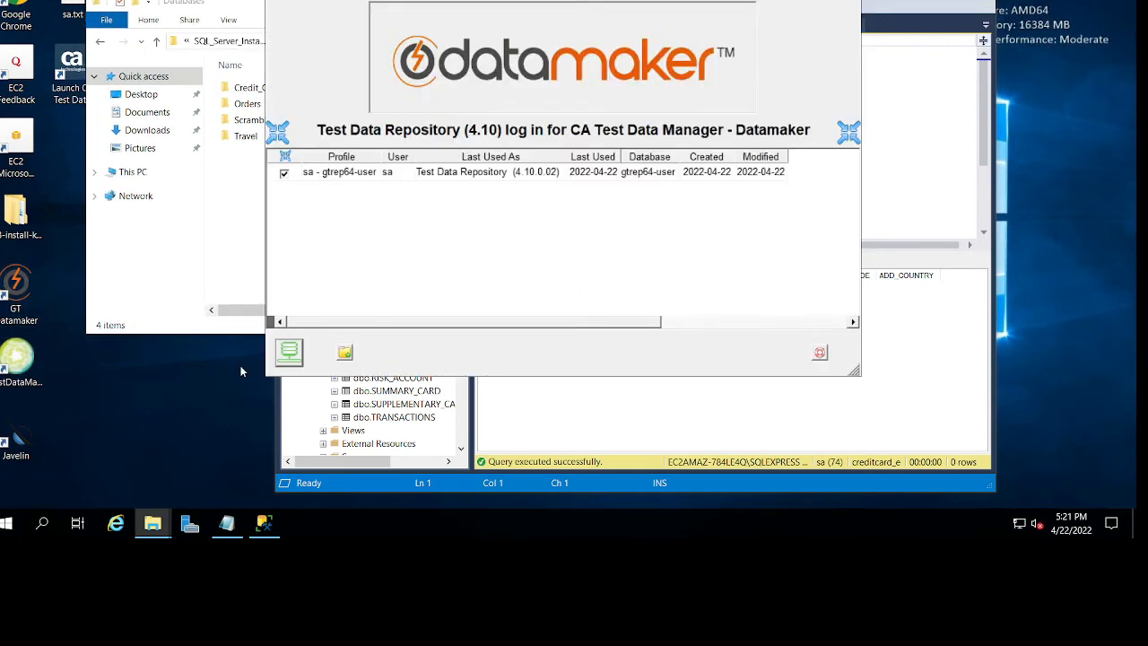
pyautogui.click(289, 352)
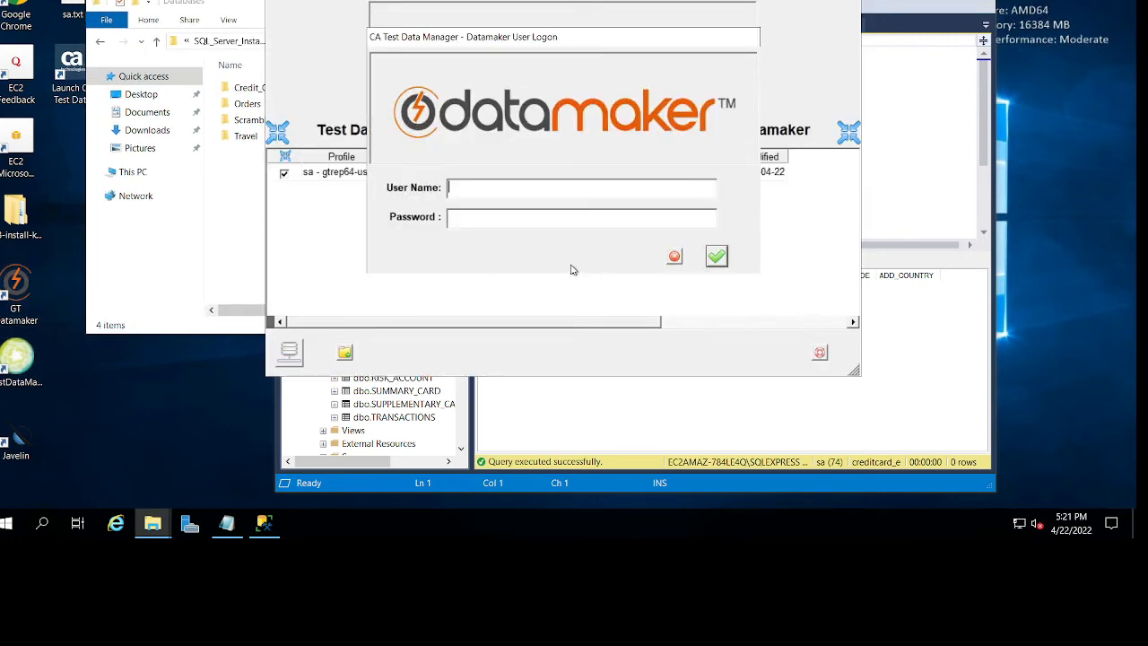
pyautogui.write('administrator')
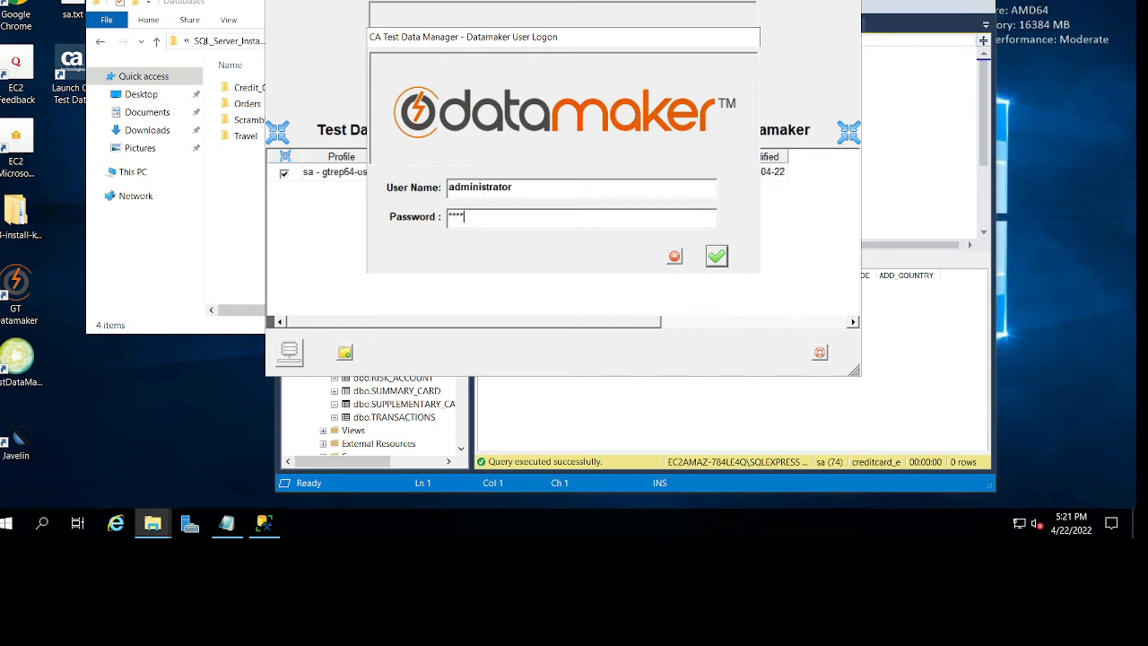
pyautogui.press('Return')
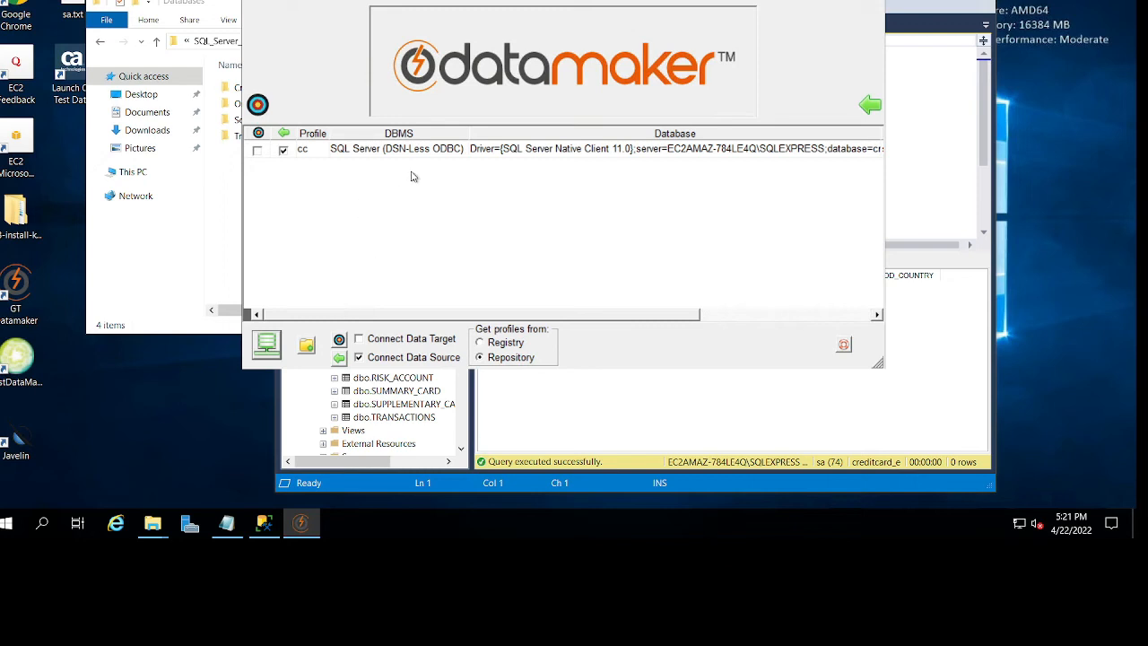
# Start a copy of the cc SQL Server connection profile
pyautogui.click(450, 151)
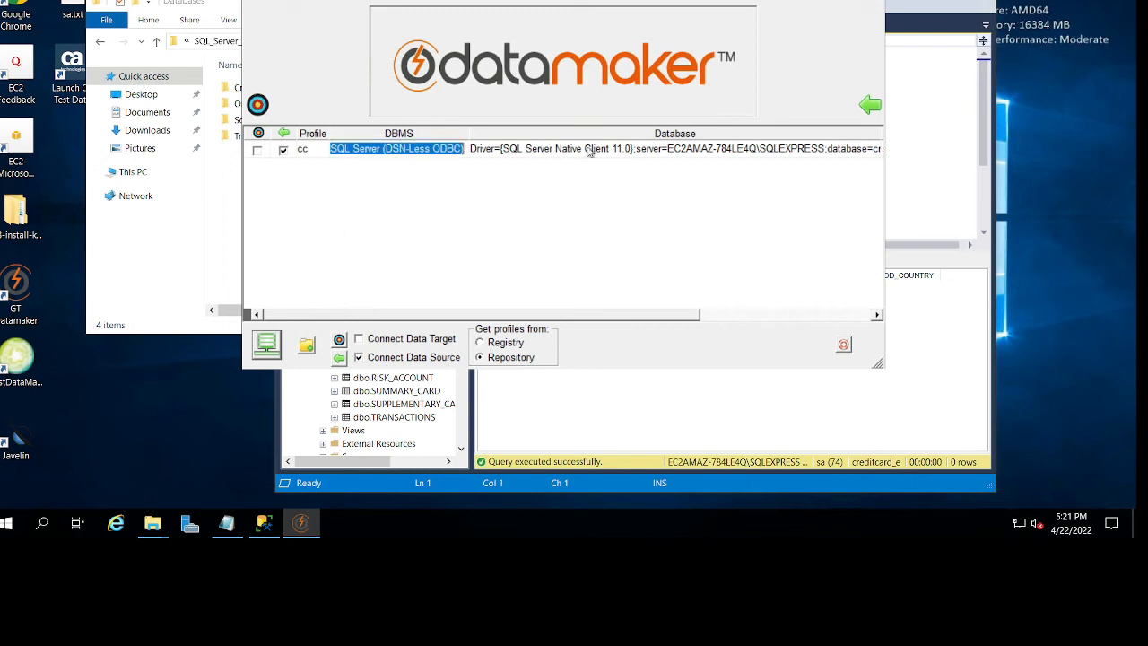
pyautogui.click(665, 149)
pyautogui.doubleClick(666, 150)
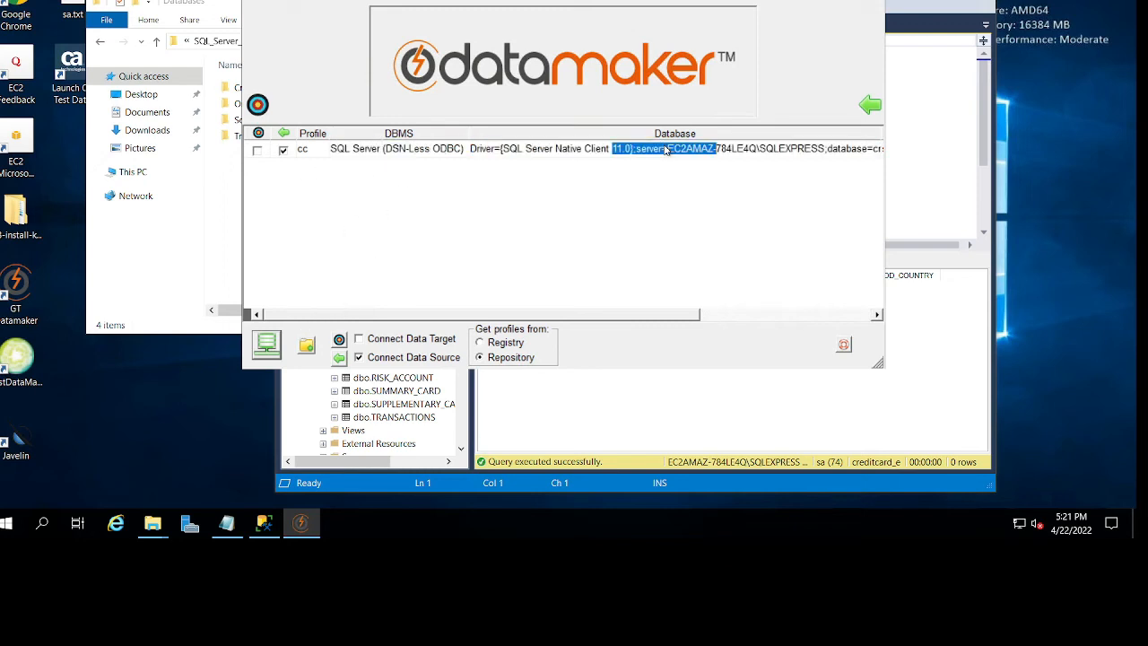
pyautogui.rightClick(518, 149)
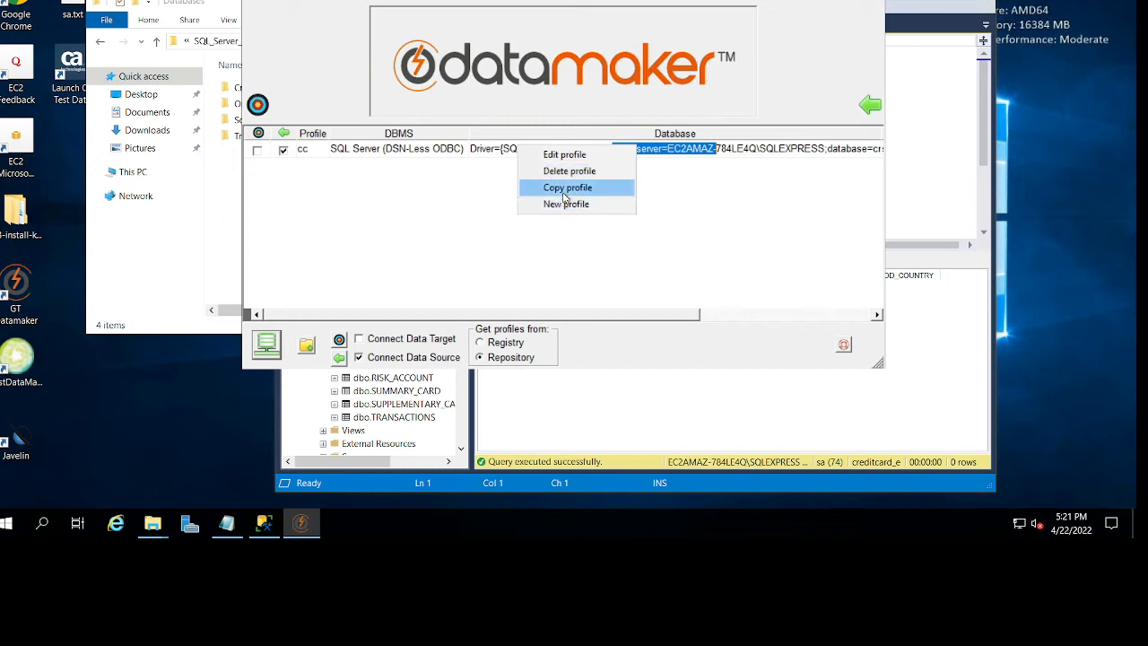
pyautogui.click(567, 188)
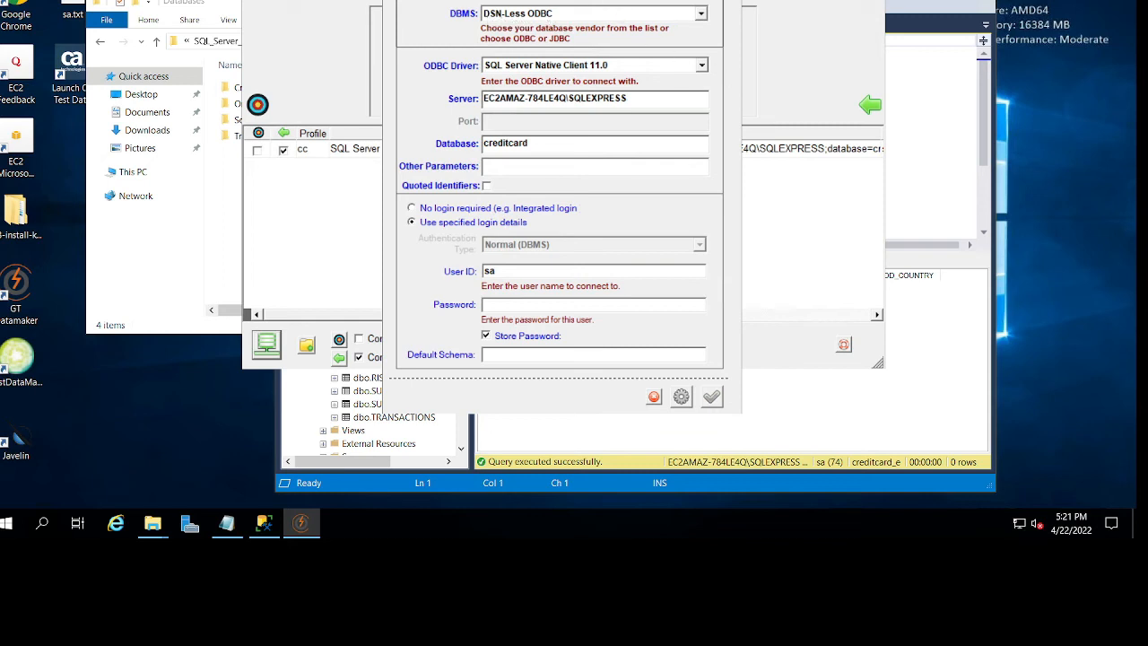
# Paste the sa password from the saved note into the profile's Password field
pyautogui.click(965, 139)
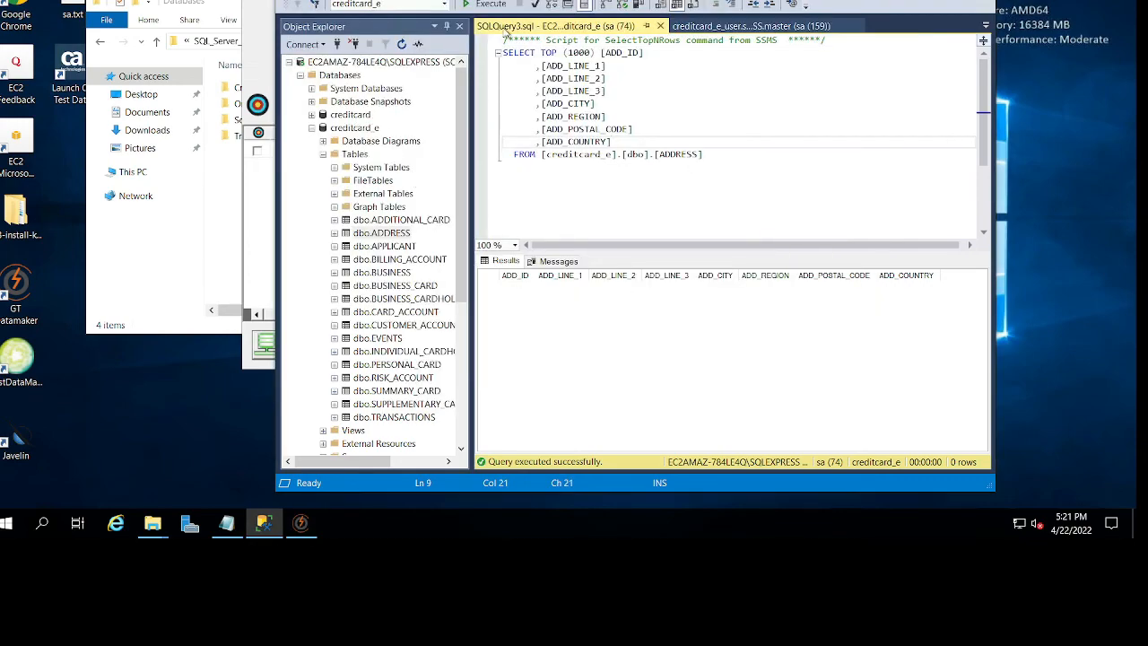
pyautogui.moveTo(587, 0); pyautogui.dragTo(958, 12)
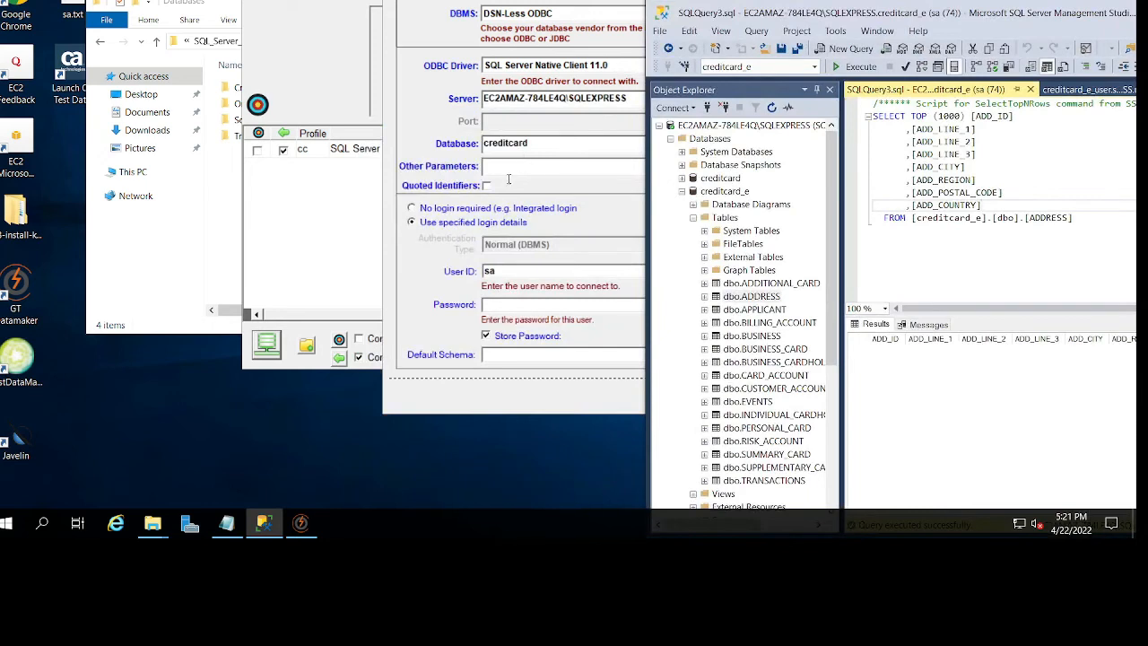
pyautogui.click(516, 306)
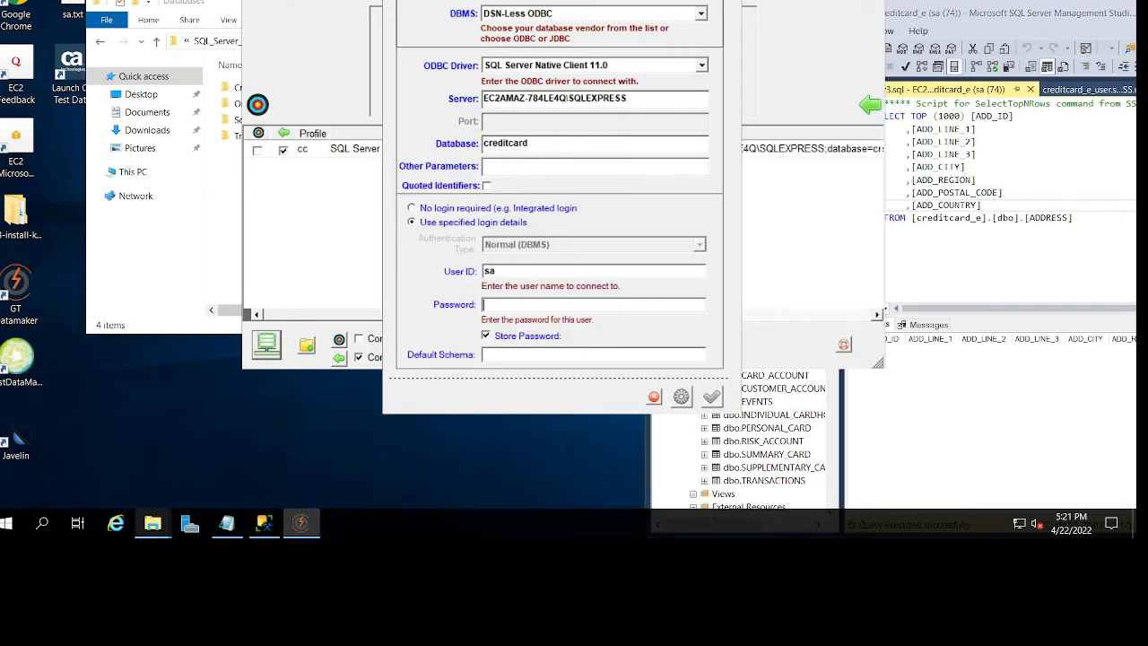
pyautogui.click(226, 523)
pyautogui.moveTo(279, 146); pyautogui.dragTo(159, 127)
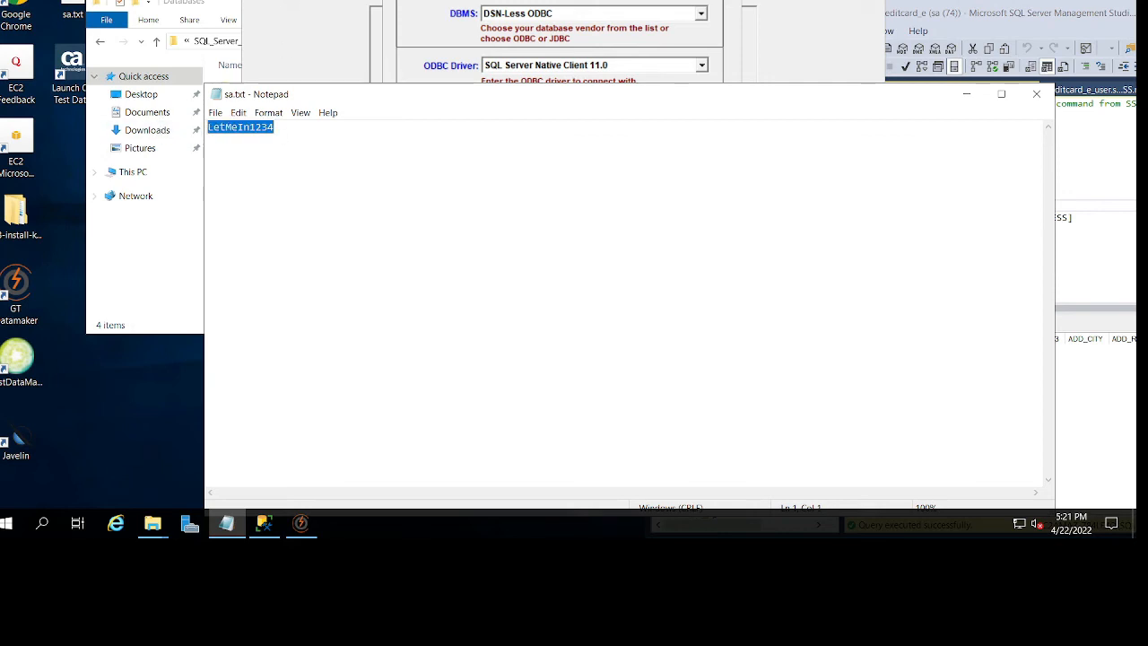
pyautogui.hotkey('alt', 'Tab')
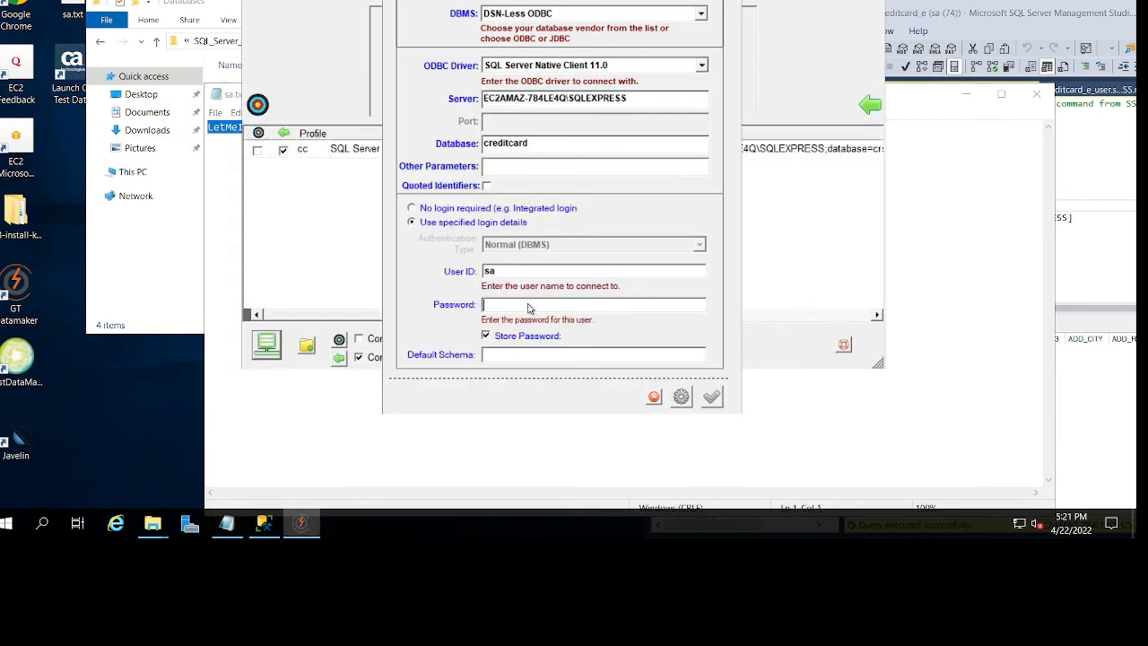
pyautogui.hotkey('ctrl', 'v')
# Set Default Schema to dbo and collapse creditcard_e in SSMS Object Explorer
pyautogui.click(524, 358)
pyautogui.write('d')
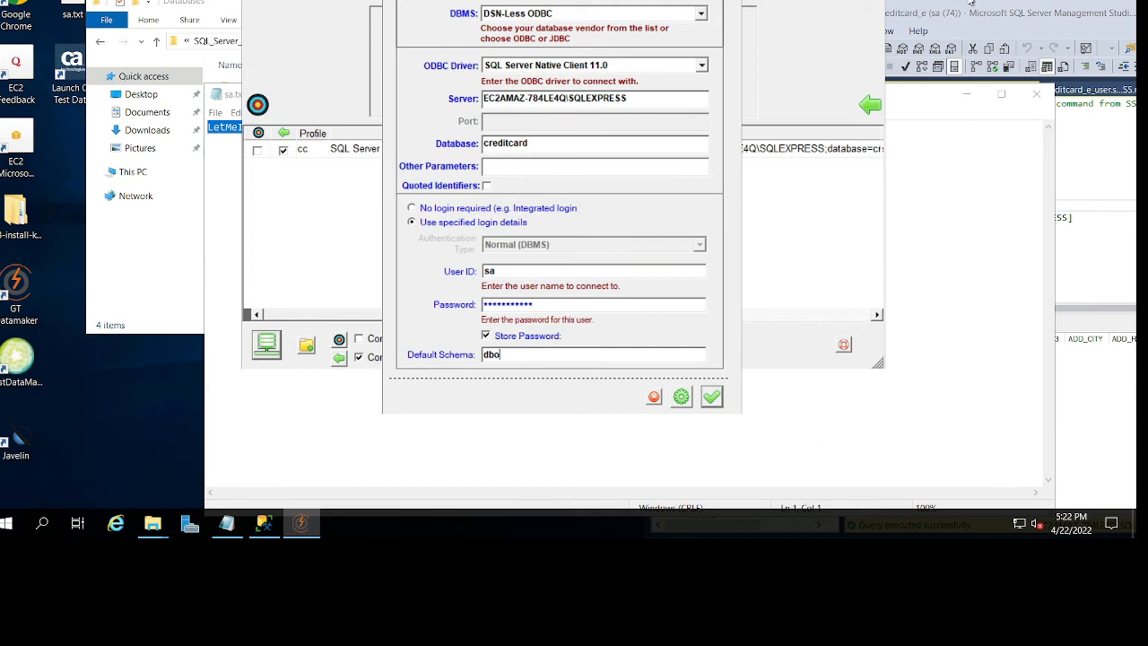
pyautogui.moveTo(954, 13); pyautogui.dragTo(925, 0)
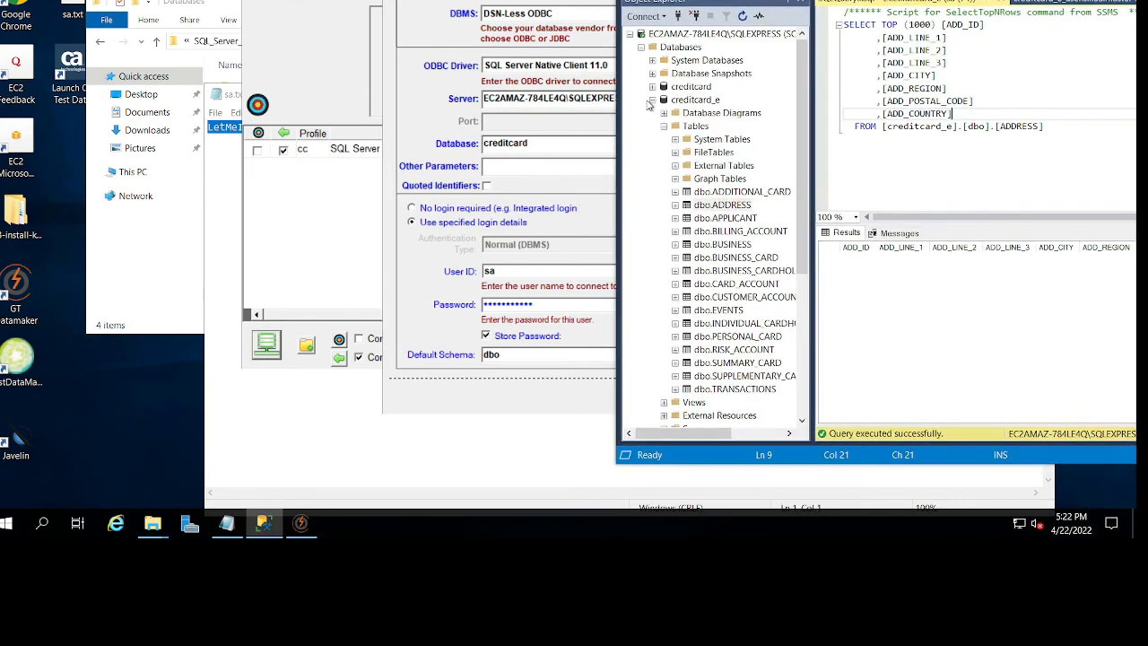
pyautogui.click(652, 100)
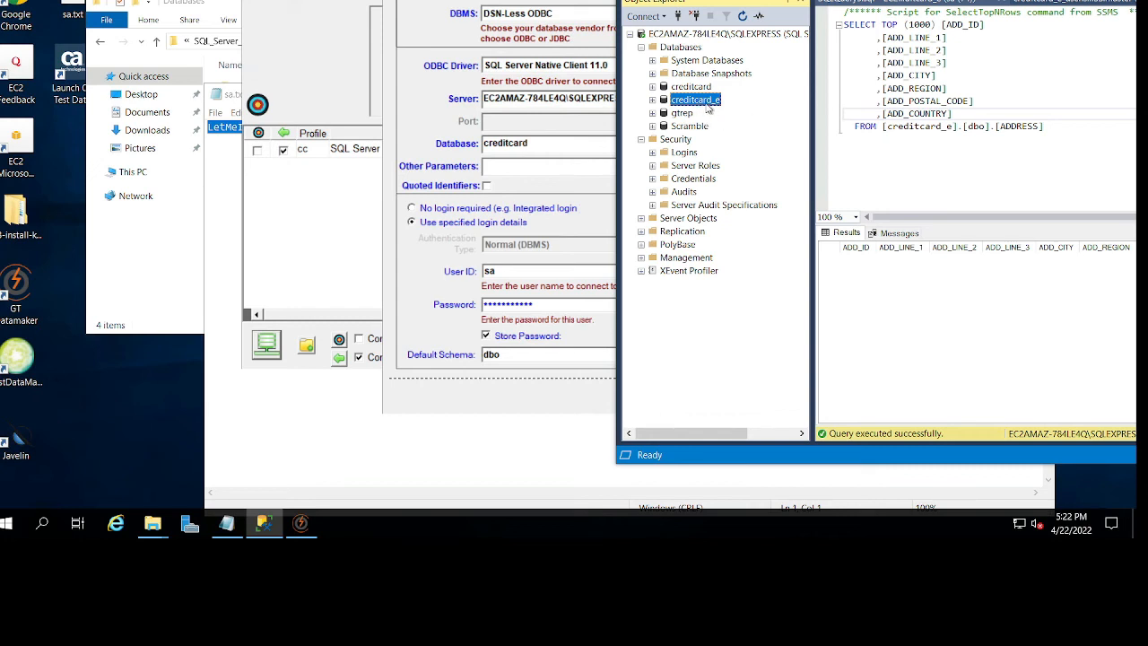
# Change the profile's database name from creditcard to creditcard_e
pyautogui.click(529, 144)
pyautogui.moveTo(529, 144); pyautogui.dragTo(468, 140)
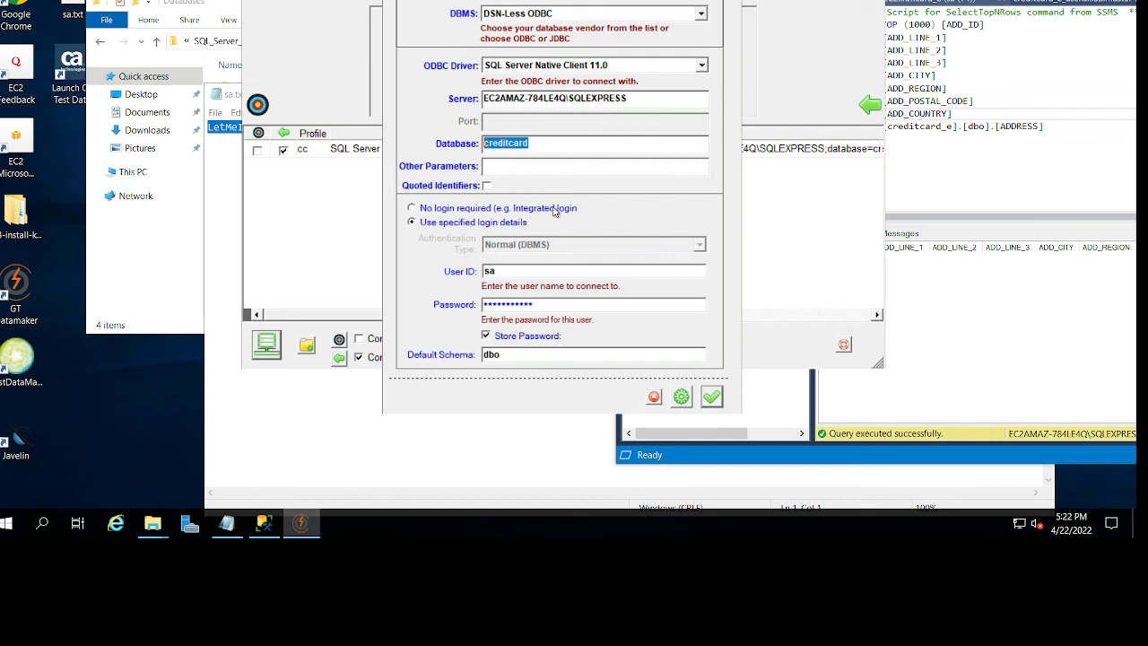
pyautogui.click(563, 141)
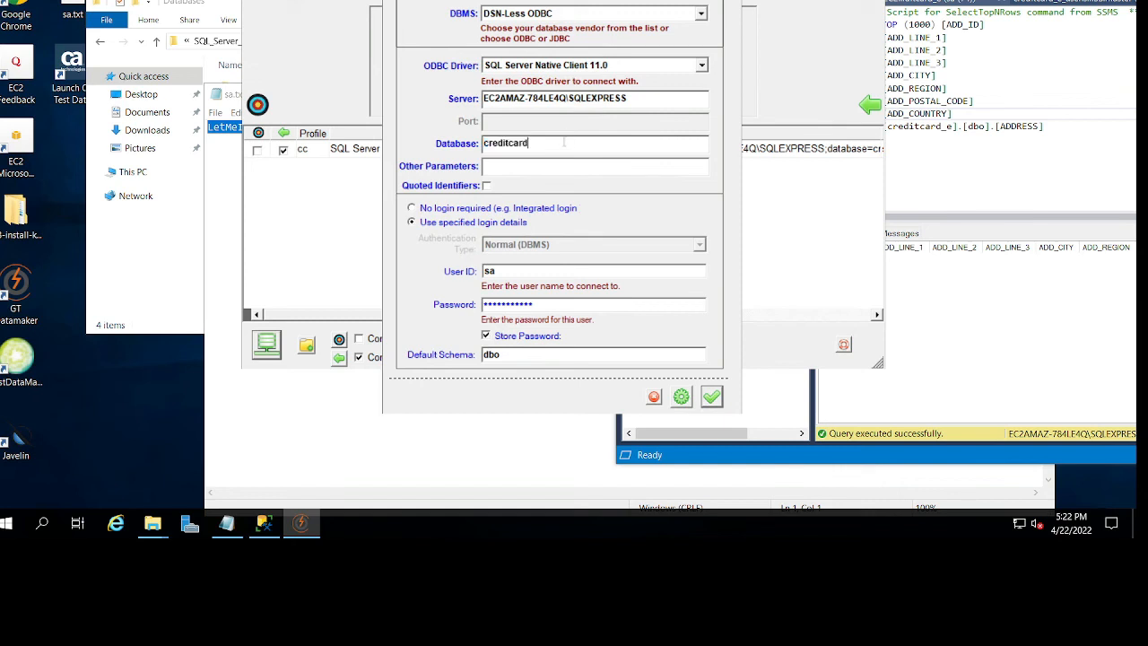
pyautogui.write('_e')
pyautogui.click(1088, 123)
pyautogui.moveTo(556, 145); pyautogui.dragTo(401, 135)
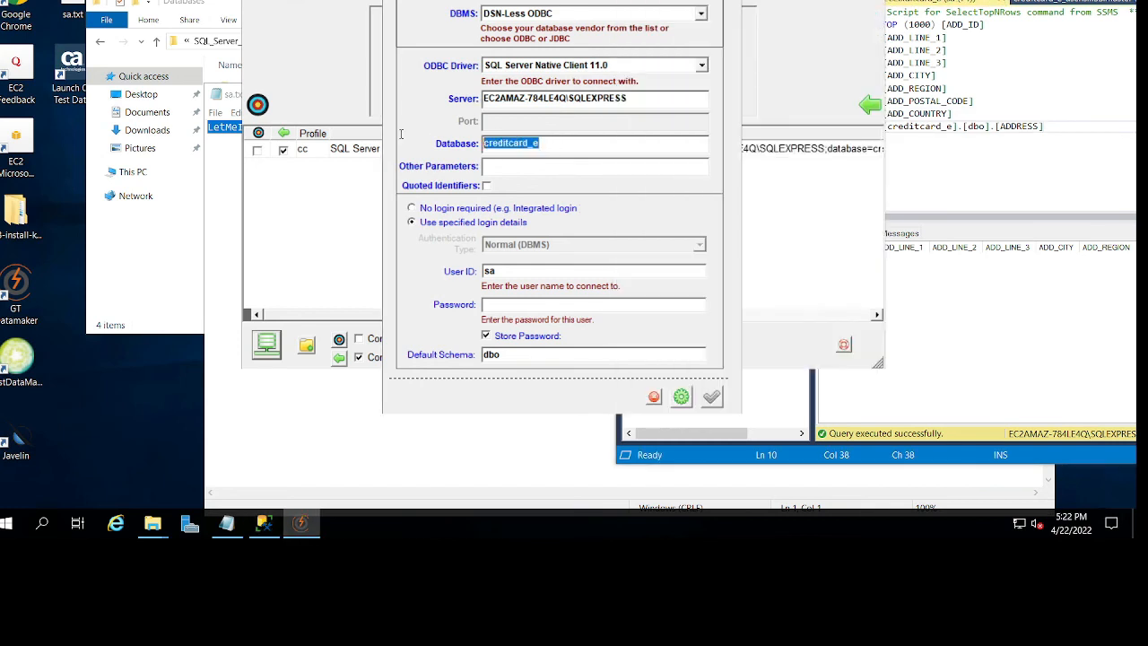
pyautogui.click(534, 141)
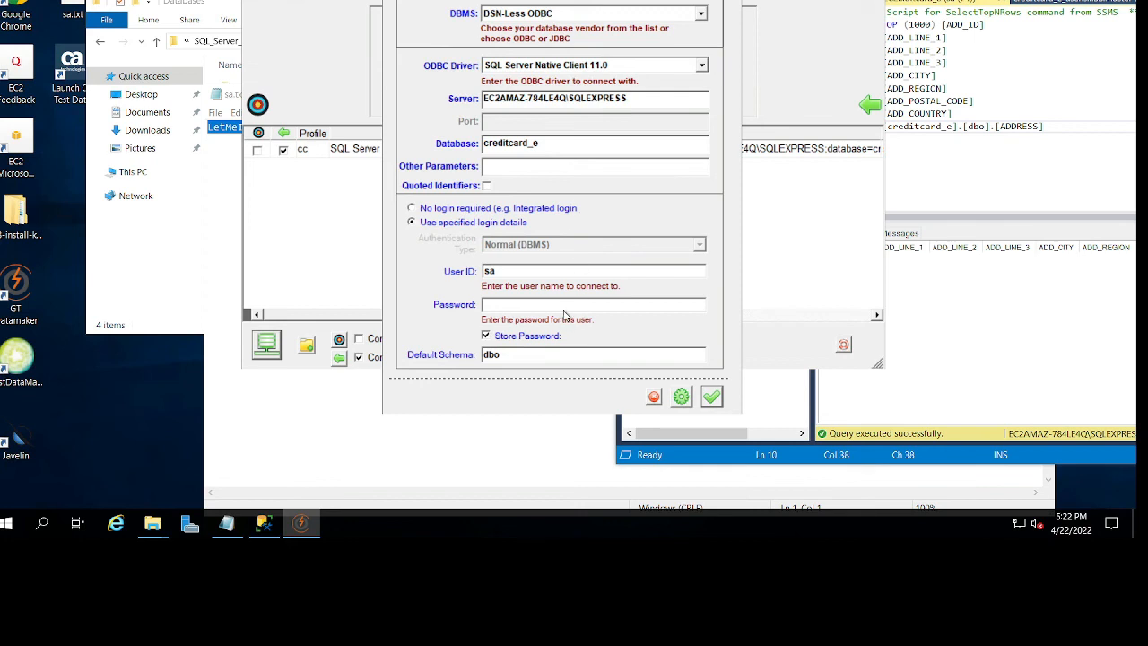
# Re-paste the sa password and save the profile as the creditcard_e data target
pyautogui.click(310, 475)
pyautogui.moveTo(224, 120); pyautogui.dragTo(156, 122)
pyautogui.click(349, 12)
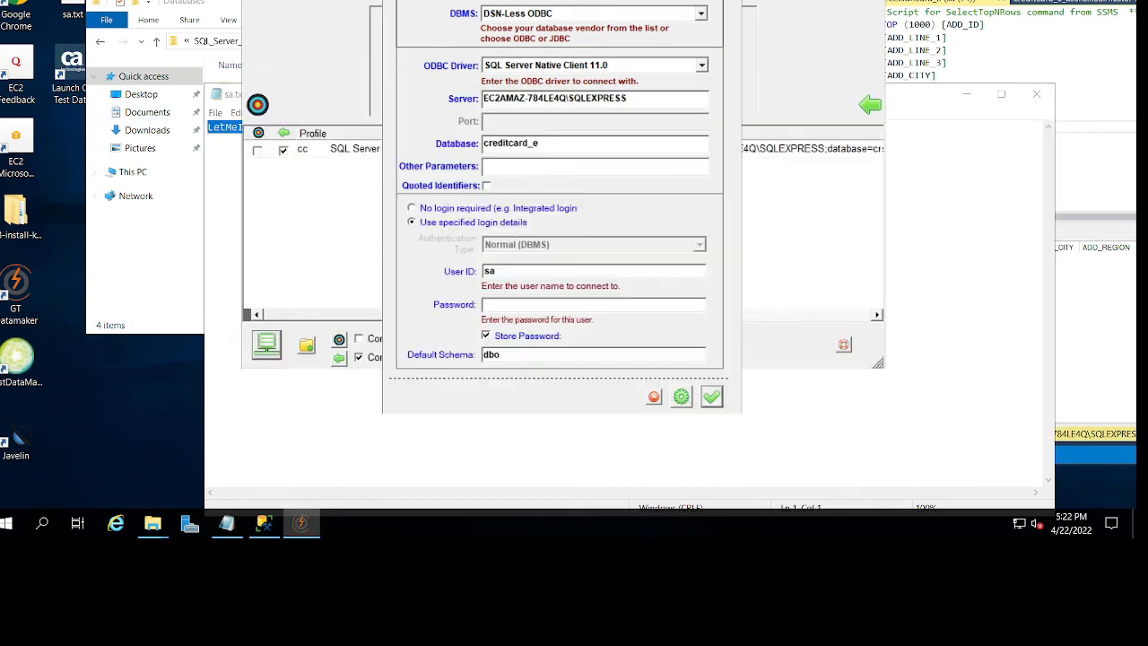
pyautogui.click(527, 307)
pyautogui.hotkey('ctrl', 'v')
pyautogui.click(708, 399)
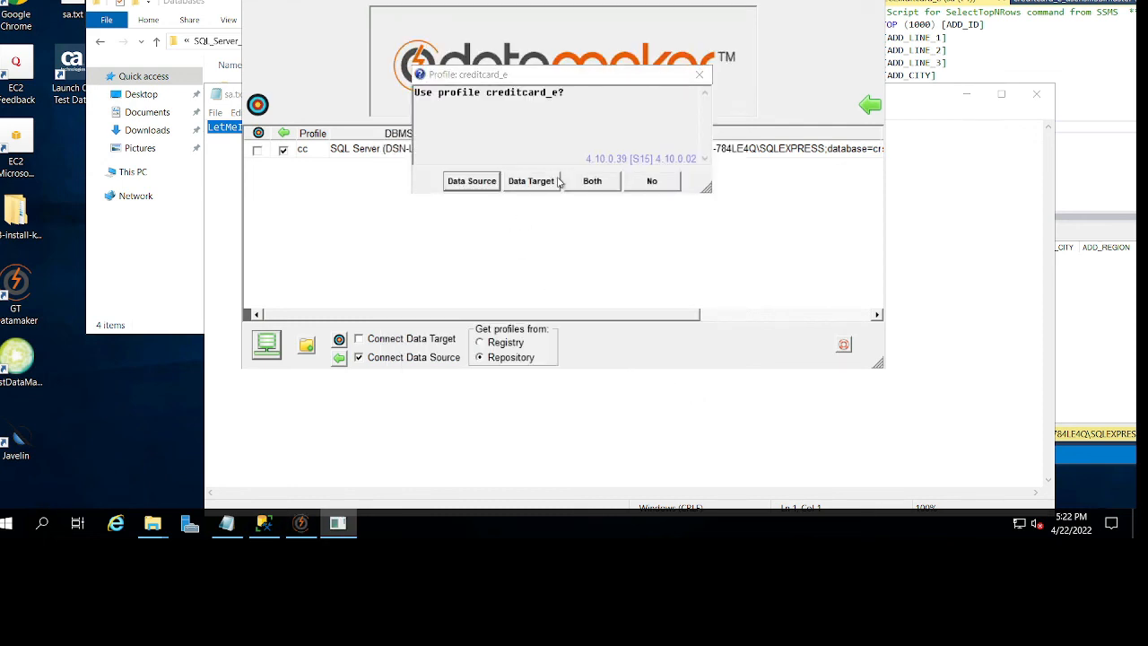
pyautogui.click(528, 184)
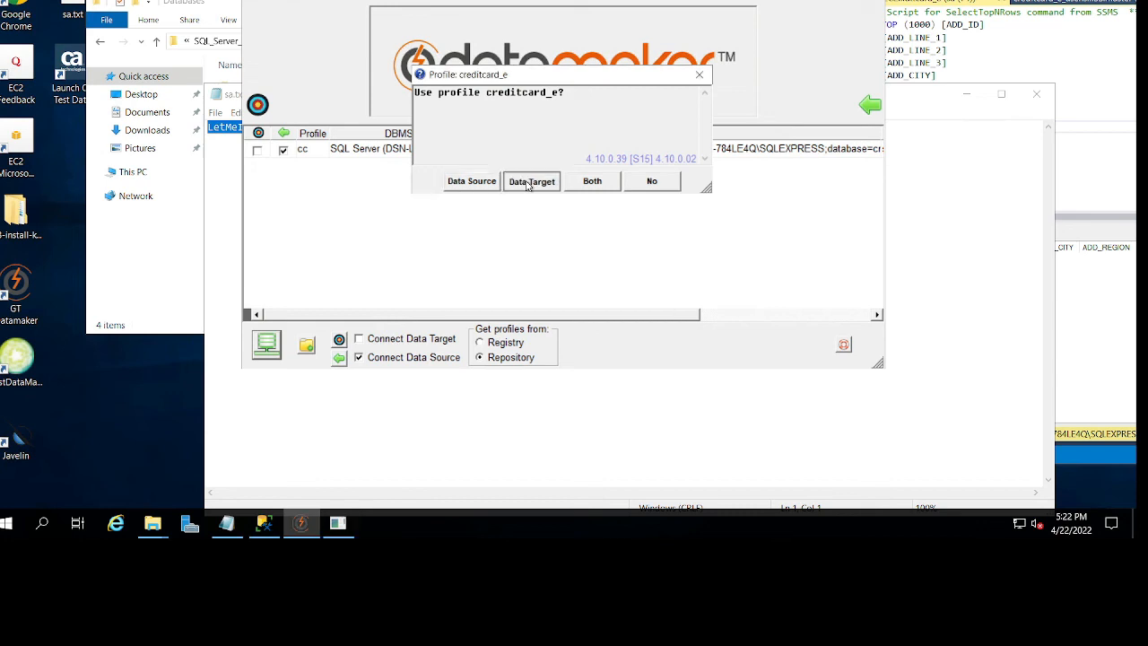
# Open the cc profile's settings for editing
pyautogui.click(305, 167)
pyautogui.rightClick(308, 166)
pyautogui.click(339, 173)
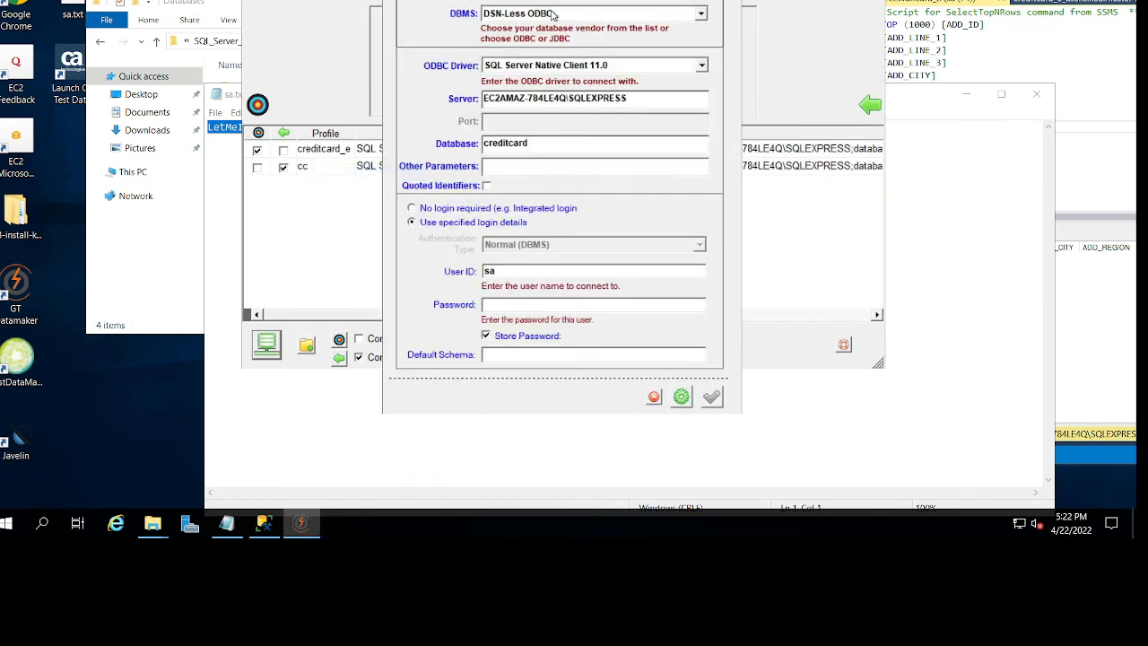
# Cancel the cc settings and start a new copy of the cc profile
pyautogui.click(656, 398)
pyautogui.rightClick(433, 167)
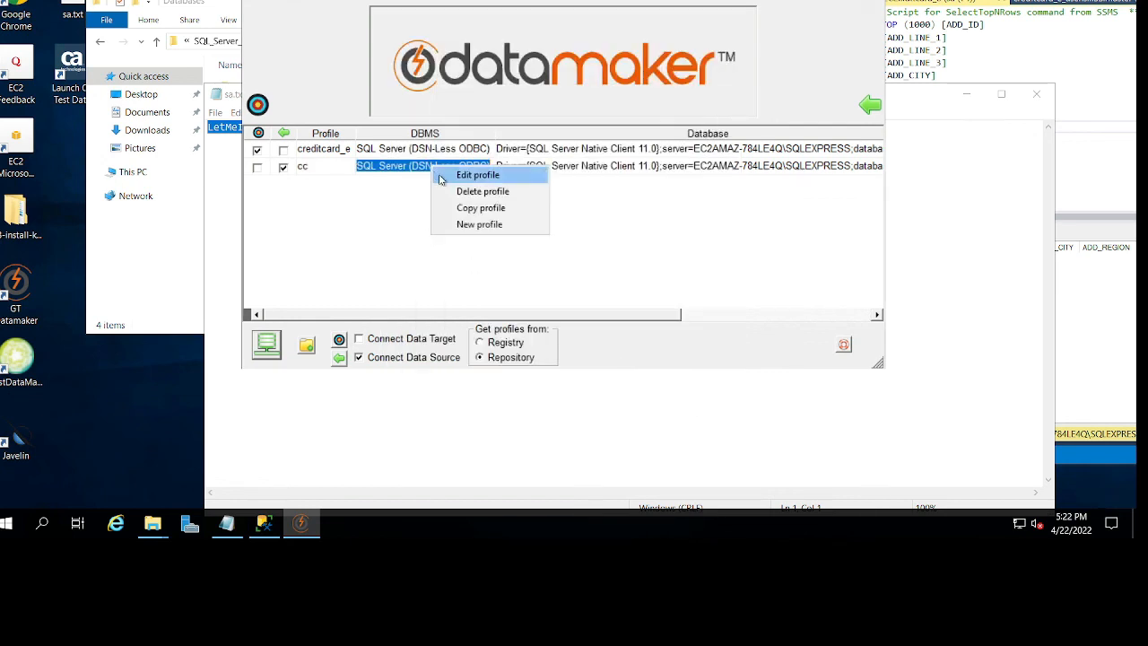
pyautogui.click(473, 211)
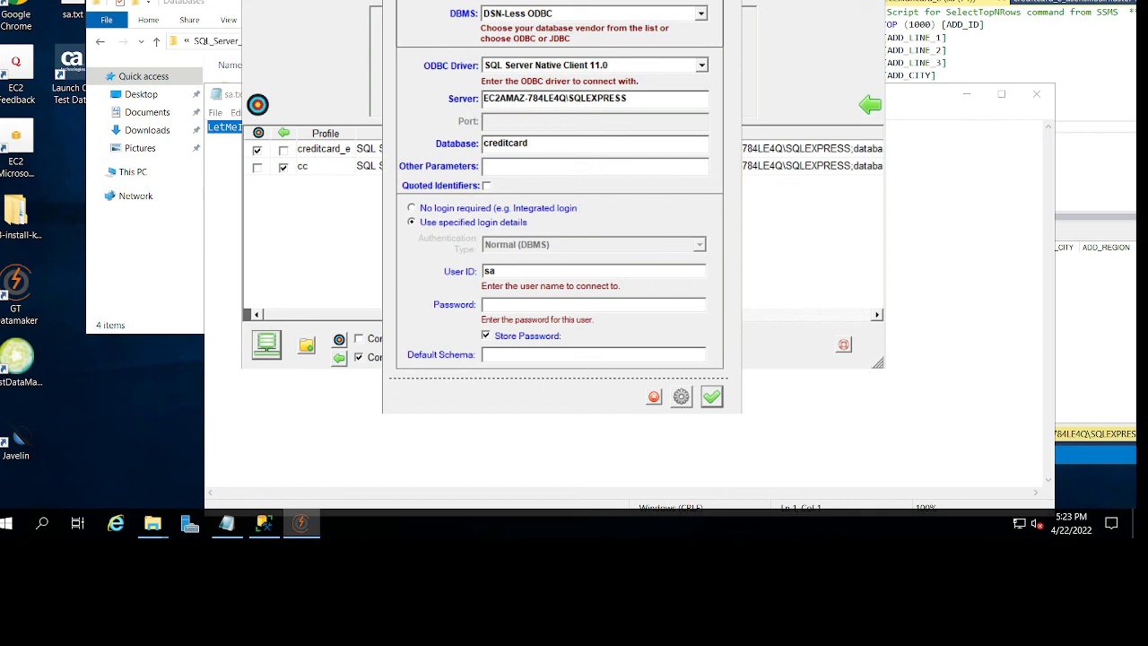
# Paste the sa password, set Default Schema to dbo, and save as the creditcard data source
pyautogui.click(516, 309)
pyautogui.hotkey('ctrl', 'v')
pyautogui.click(526, 354)
pyautogui.hotkey('ctrl', 'v')
pyautogui.moveTo(544, 355); pyautogui.dragTo(453, 350)
pyautogui.press('BackSpace')
pyautogui.write('db')
pyautogui.click(711, 397)
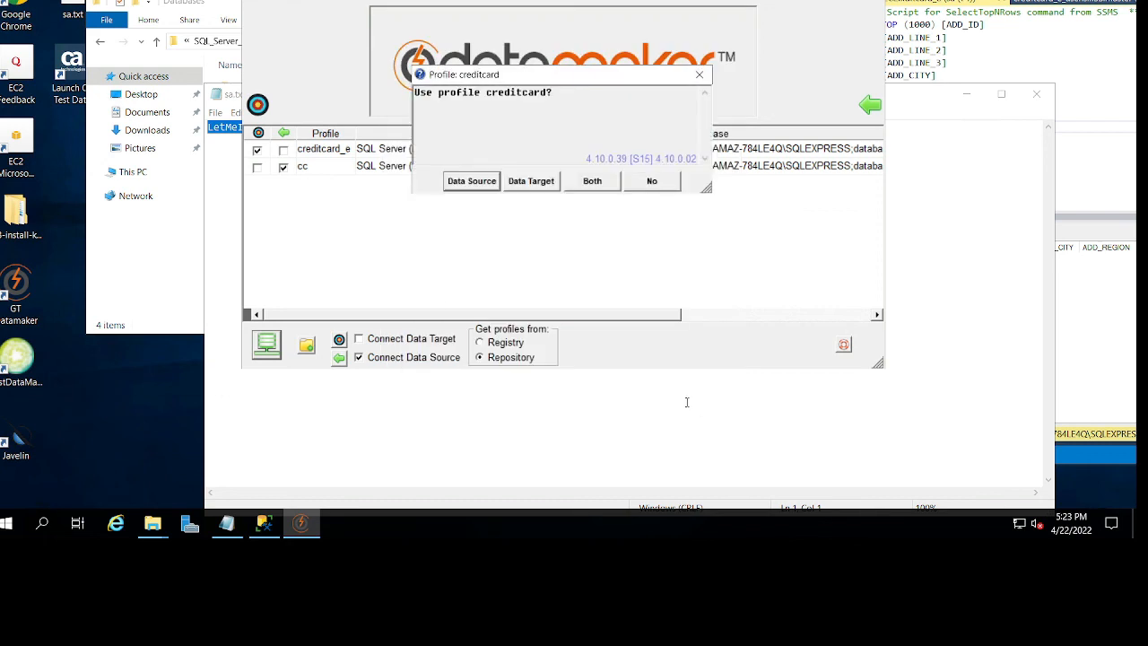
pyautogui.click(474, 182)
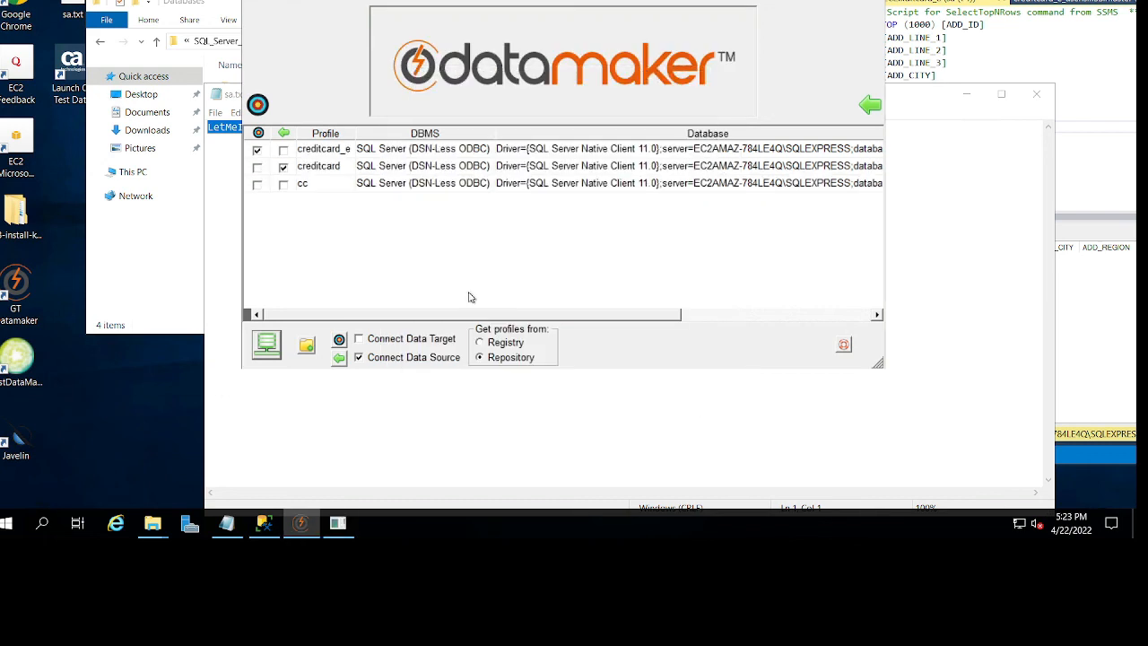
# Delete the old cc profile and confirm the removal
pyautogui.rightClick(318, 185)
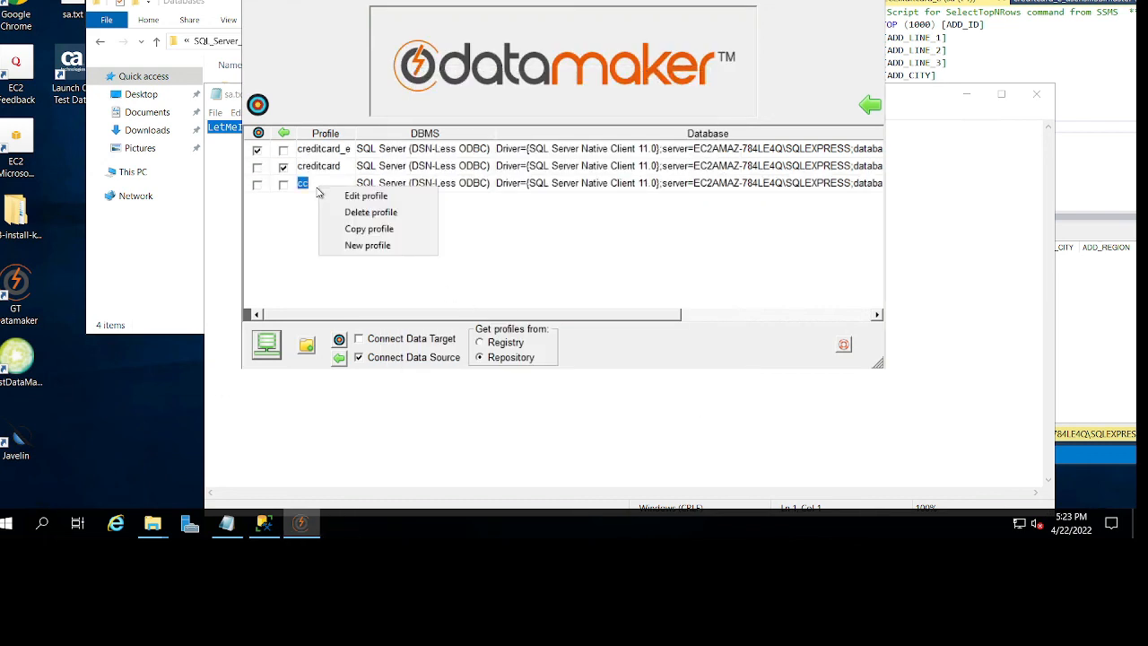
pyautogui.click(369, 215)
pyautogui.click(515, 184)
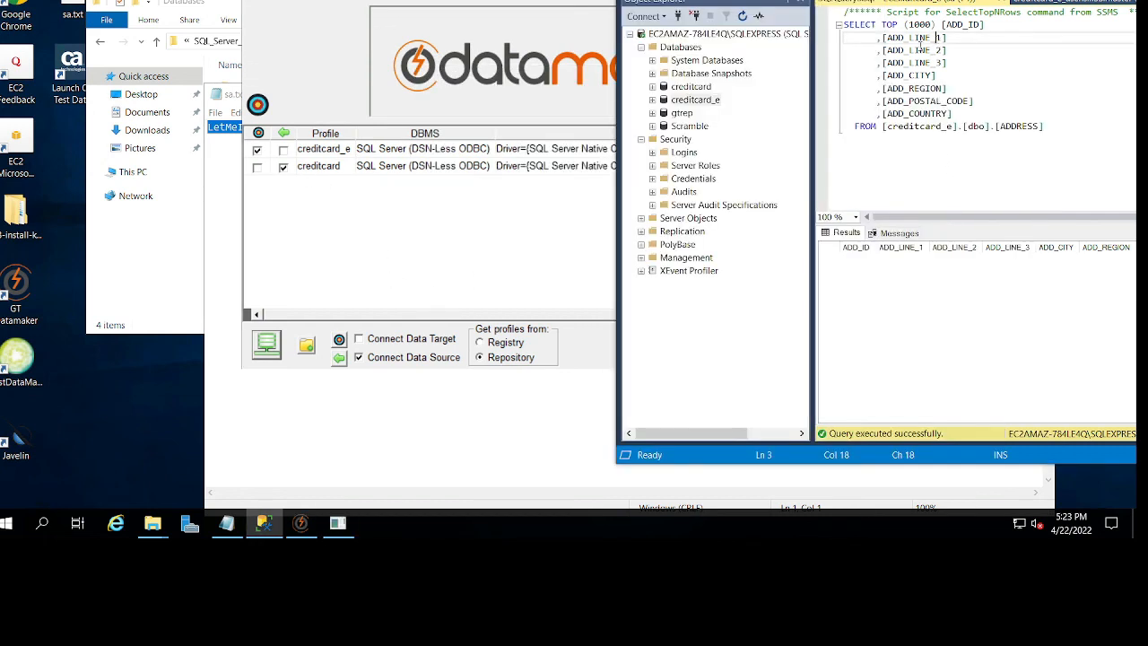
# Inspect the gtrep and Scramble databases and Scramble's tables in Object Explorer
pyautogui.click(324, 223)
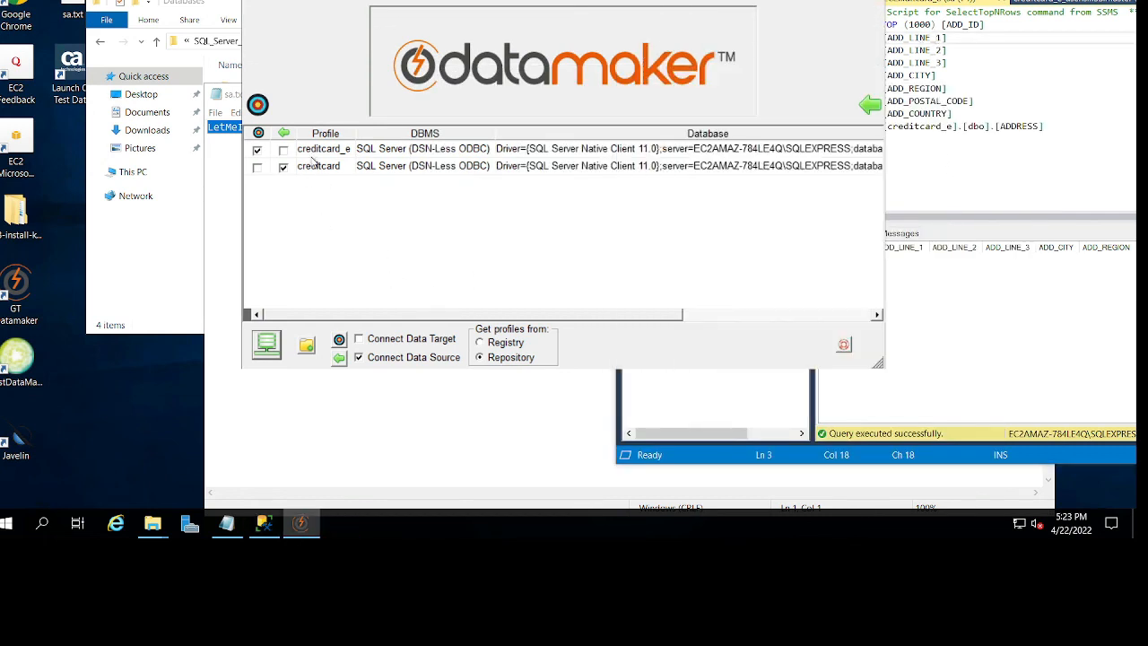
pyautogui.click(877, 194)
pyautogui.click(693, 113)
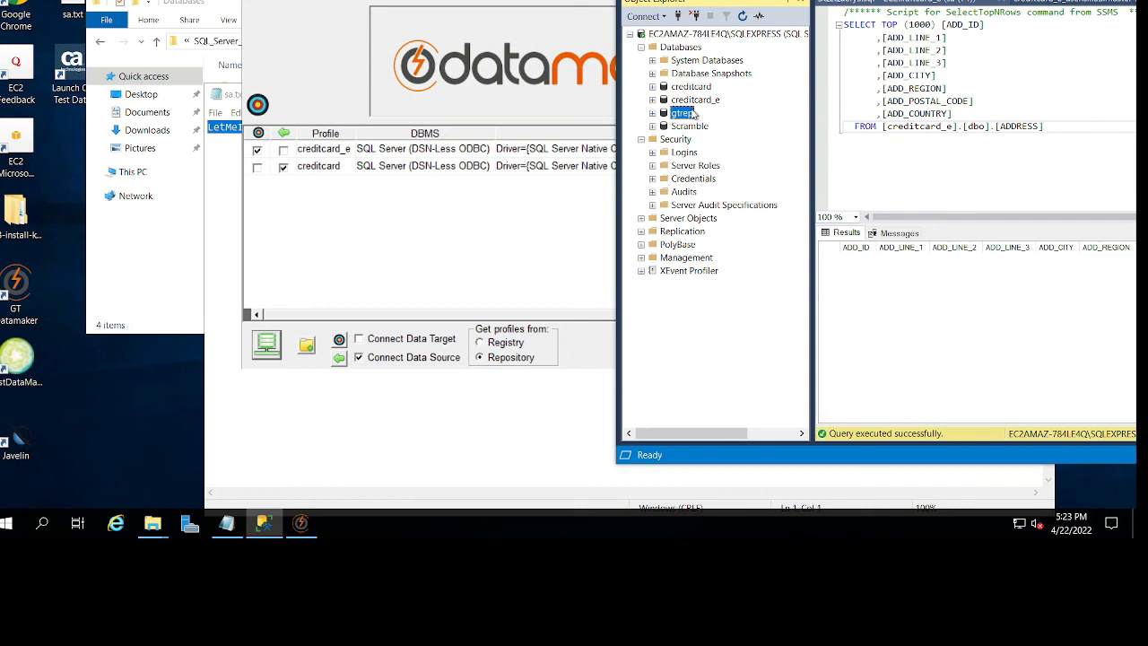
pyautogui.click(687, 128)
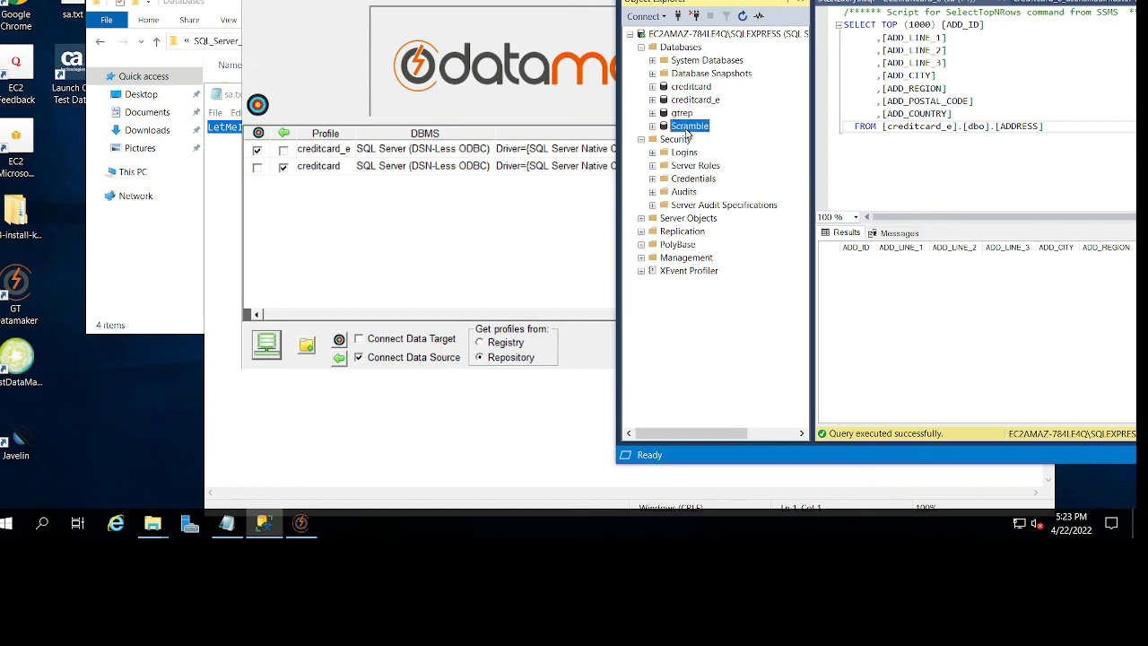
pyautogui.click(653, 126)
pyautogui.click(664, 152)
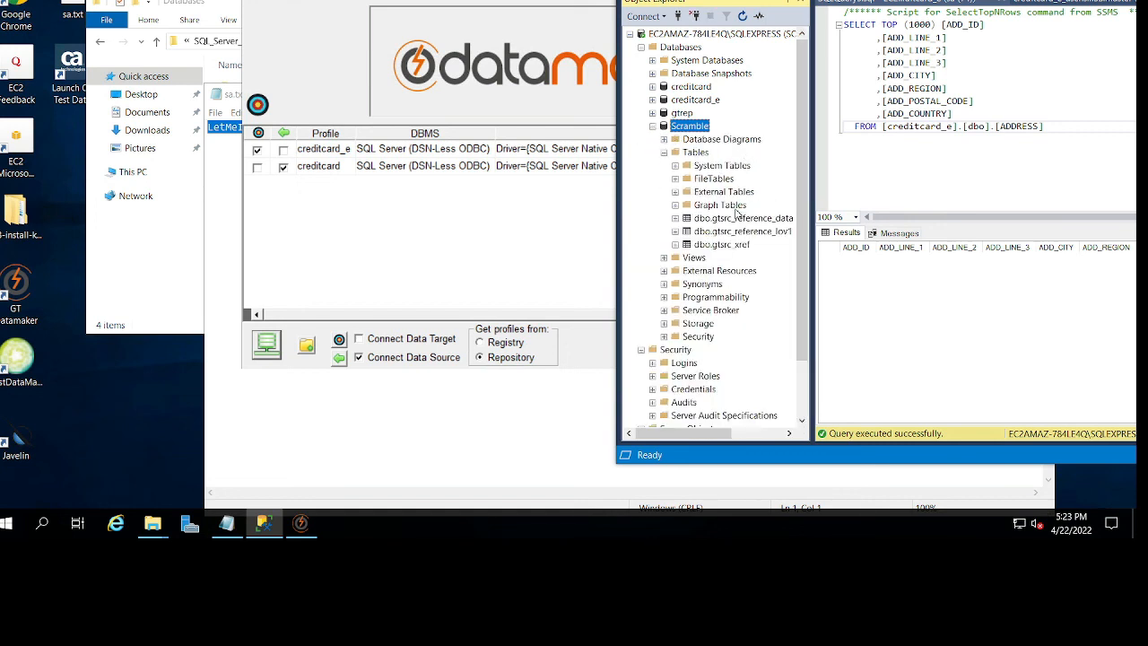
pyautogui.click(653, 126)
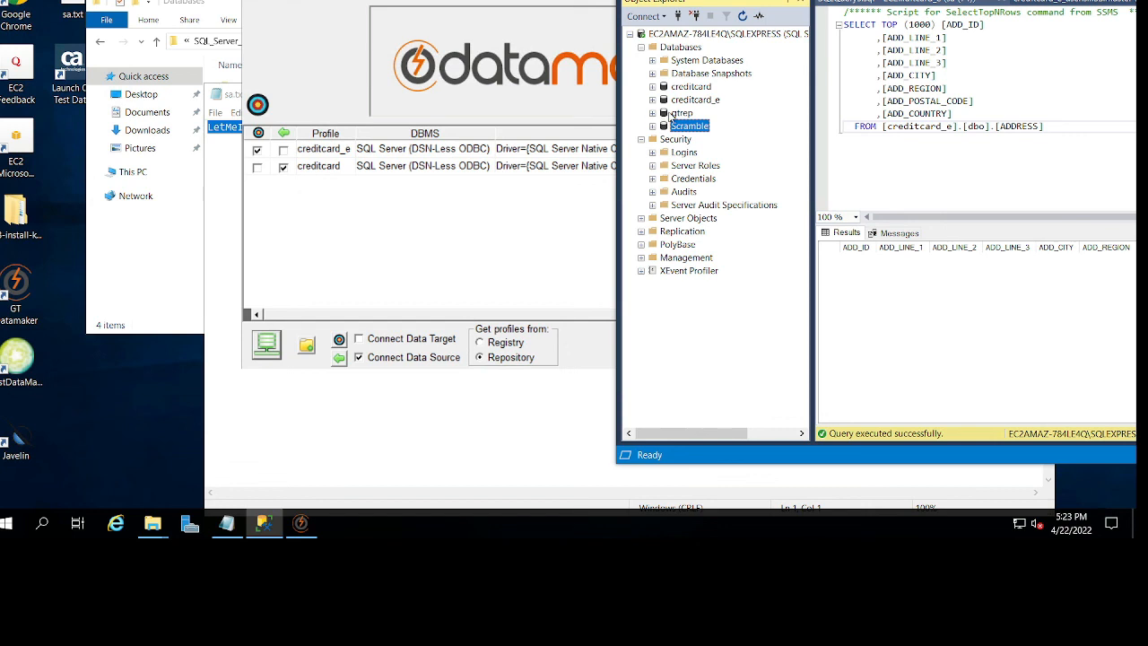
# Reselect gtrep and bring the Datamaker profile list back in front, shifted left
pyautogui.click(674, 114)
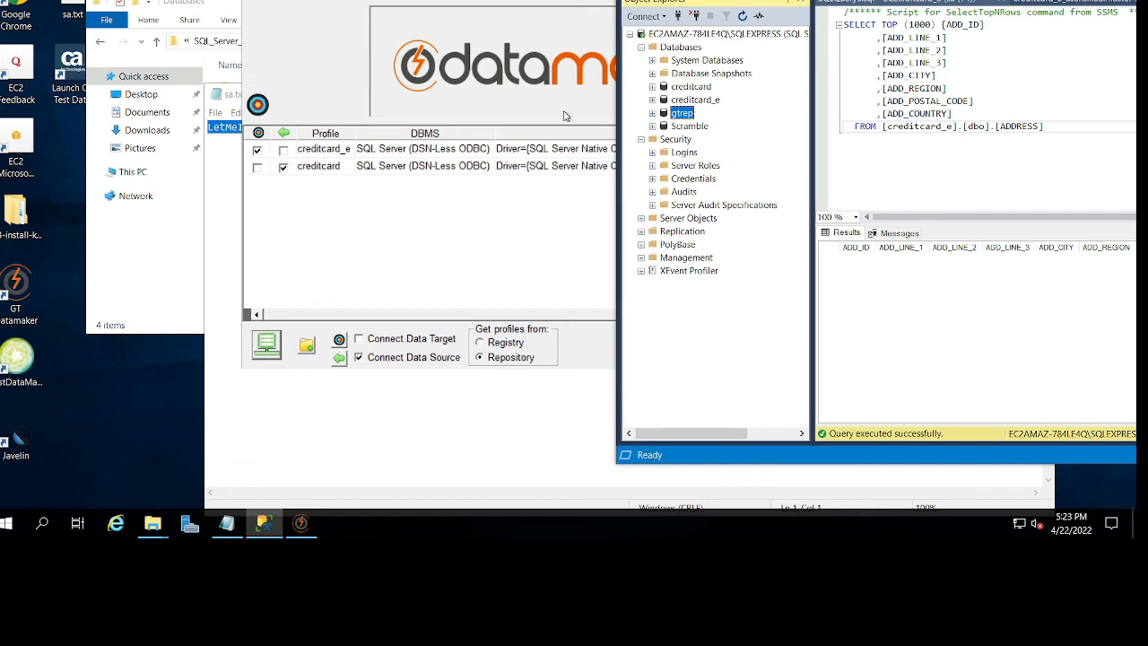
pyautogui.click(479, 8)
pyautogui.moveTo(511, 2); pyautogui.dragTo(473, 5)
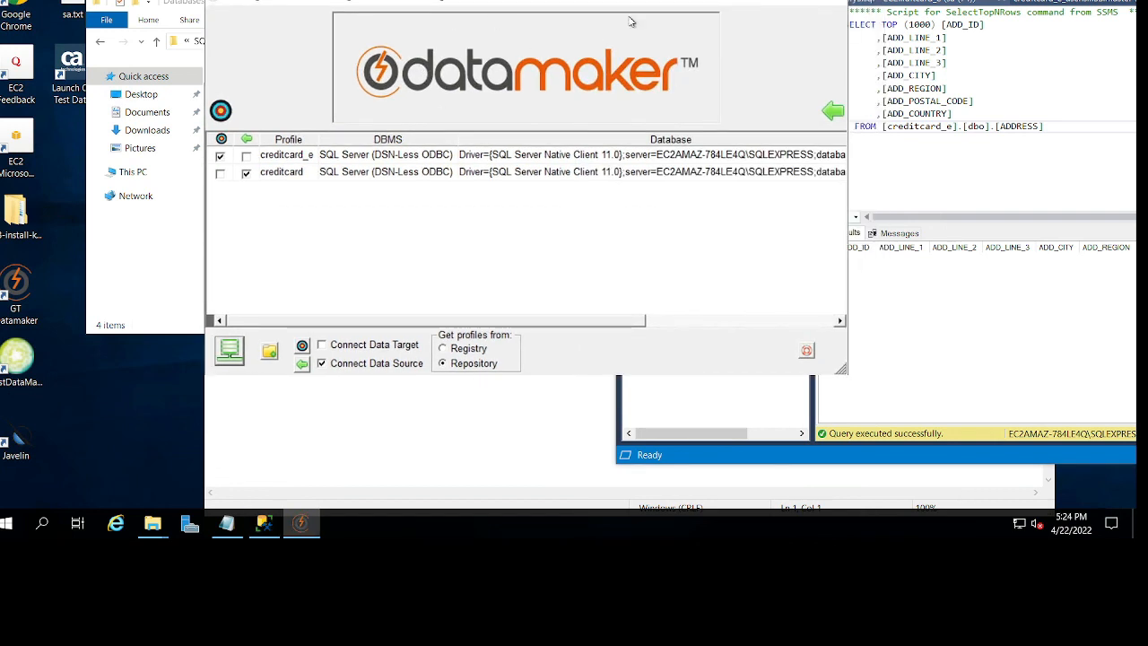